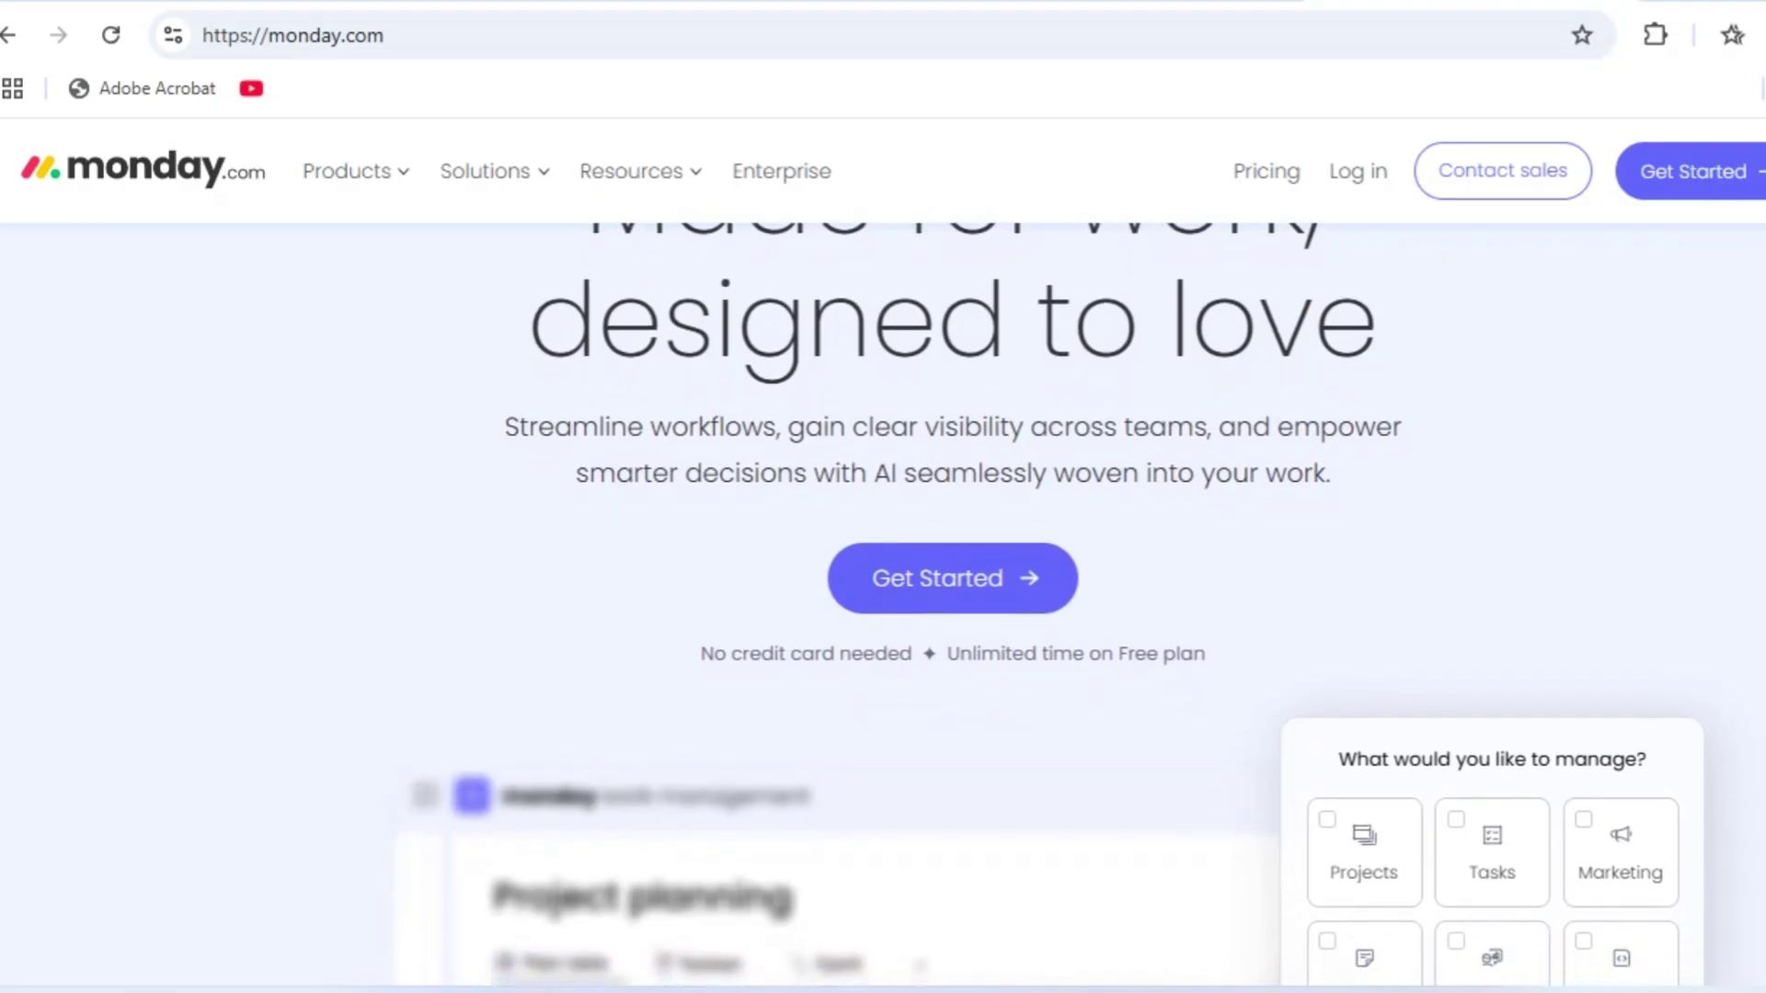
- Look through the homepage's introduction, project planning preview and list of things to manage
{"action": "scroll", "coordinate": [953, 552], "scroll_direction": "down", "scroll_amount": 2}
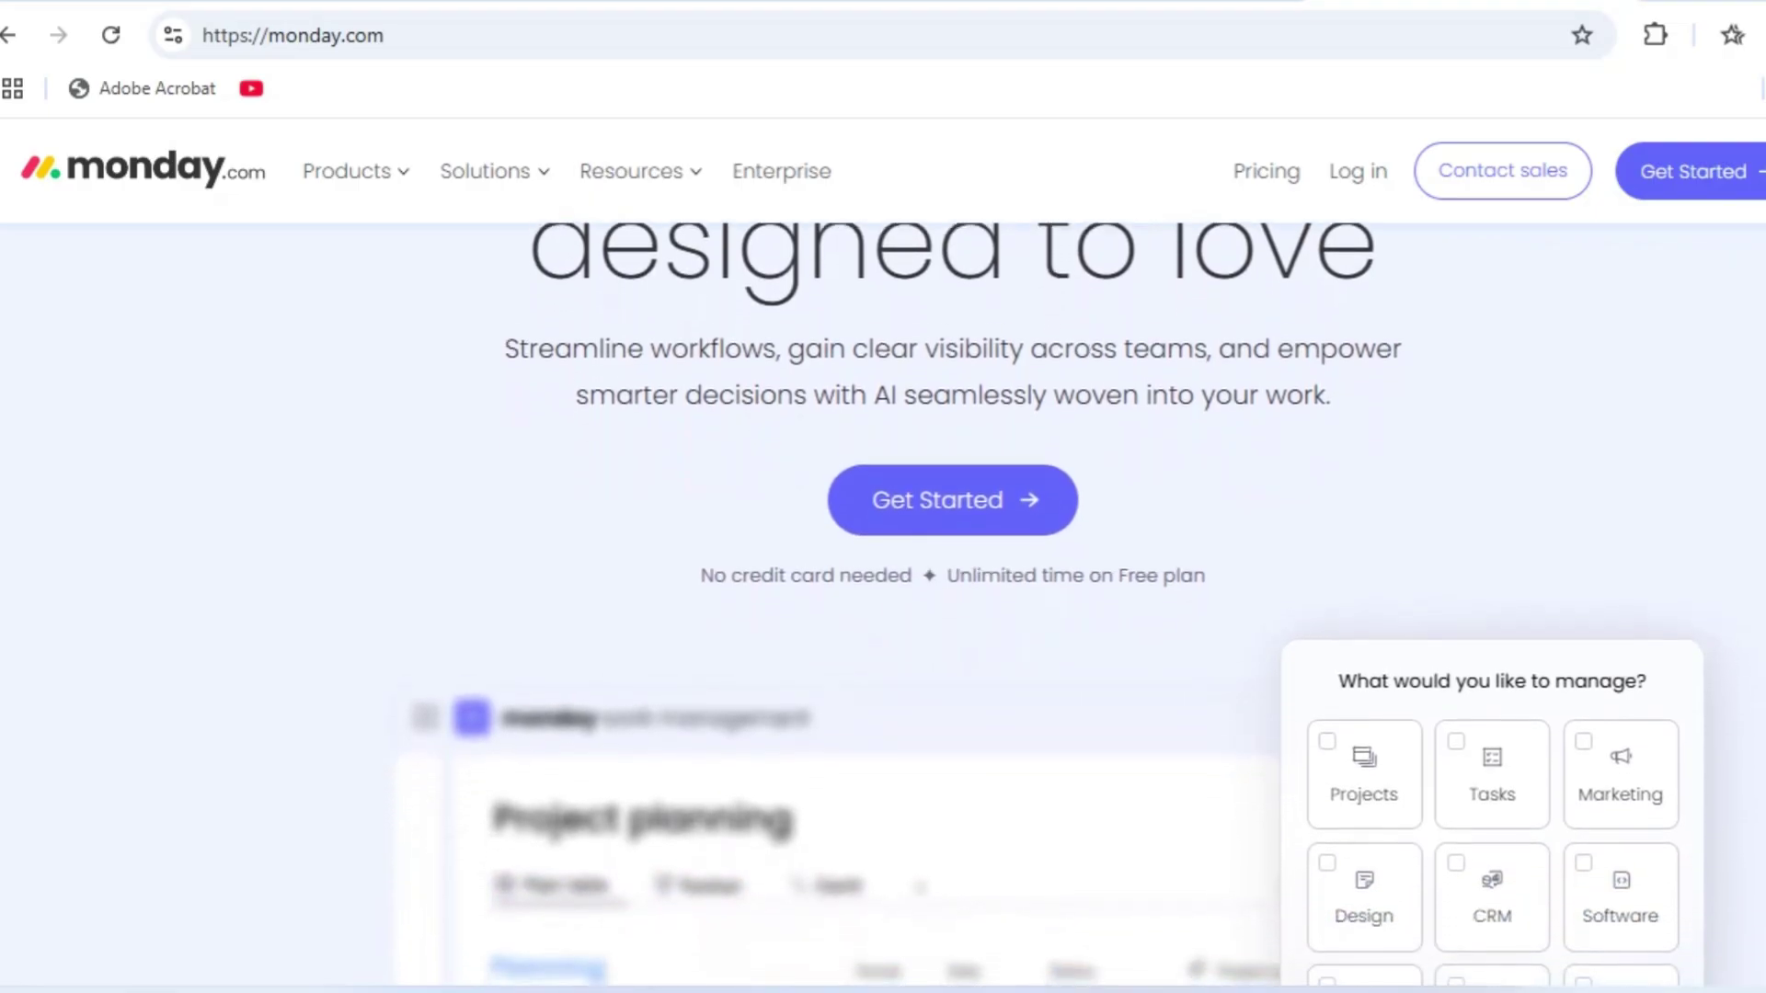
{"action": "scroll", "coordinate": [953, 551], "scroll_direction": "down", "scroll_amount": 2}
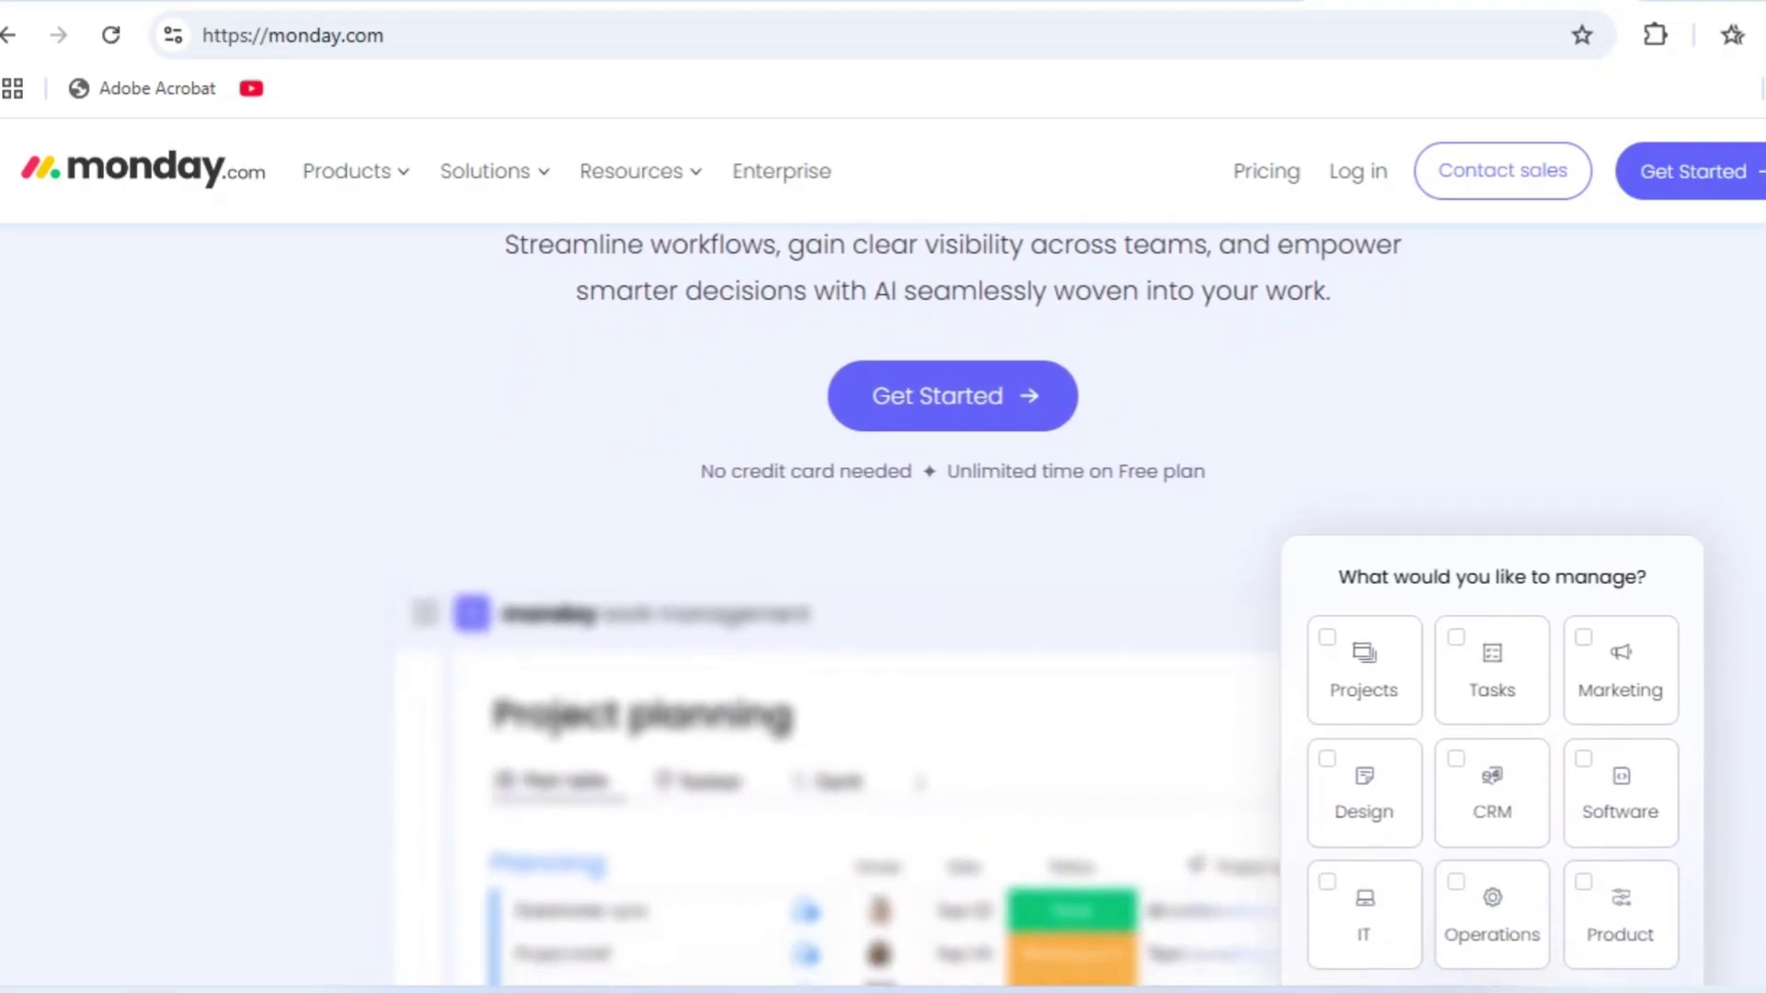
{"action": "scroll", "coordinate": [953, 552], "scroll_direction": "down", "scroll_amount": 2}
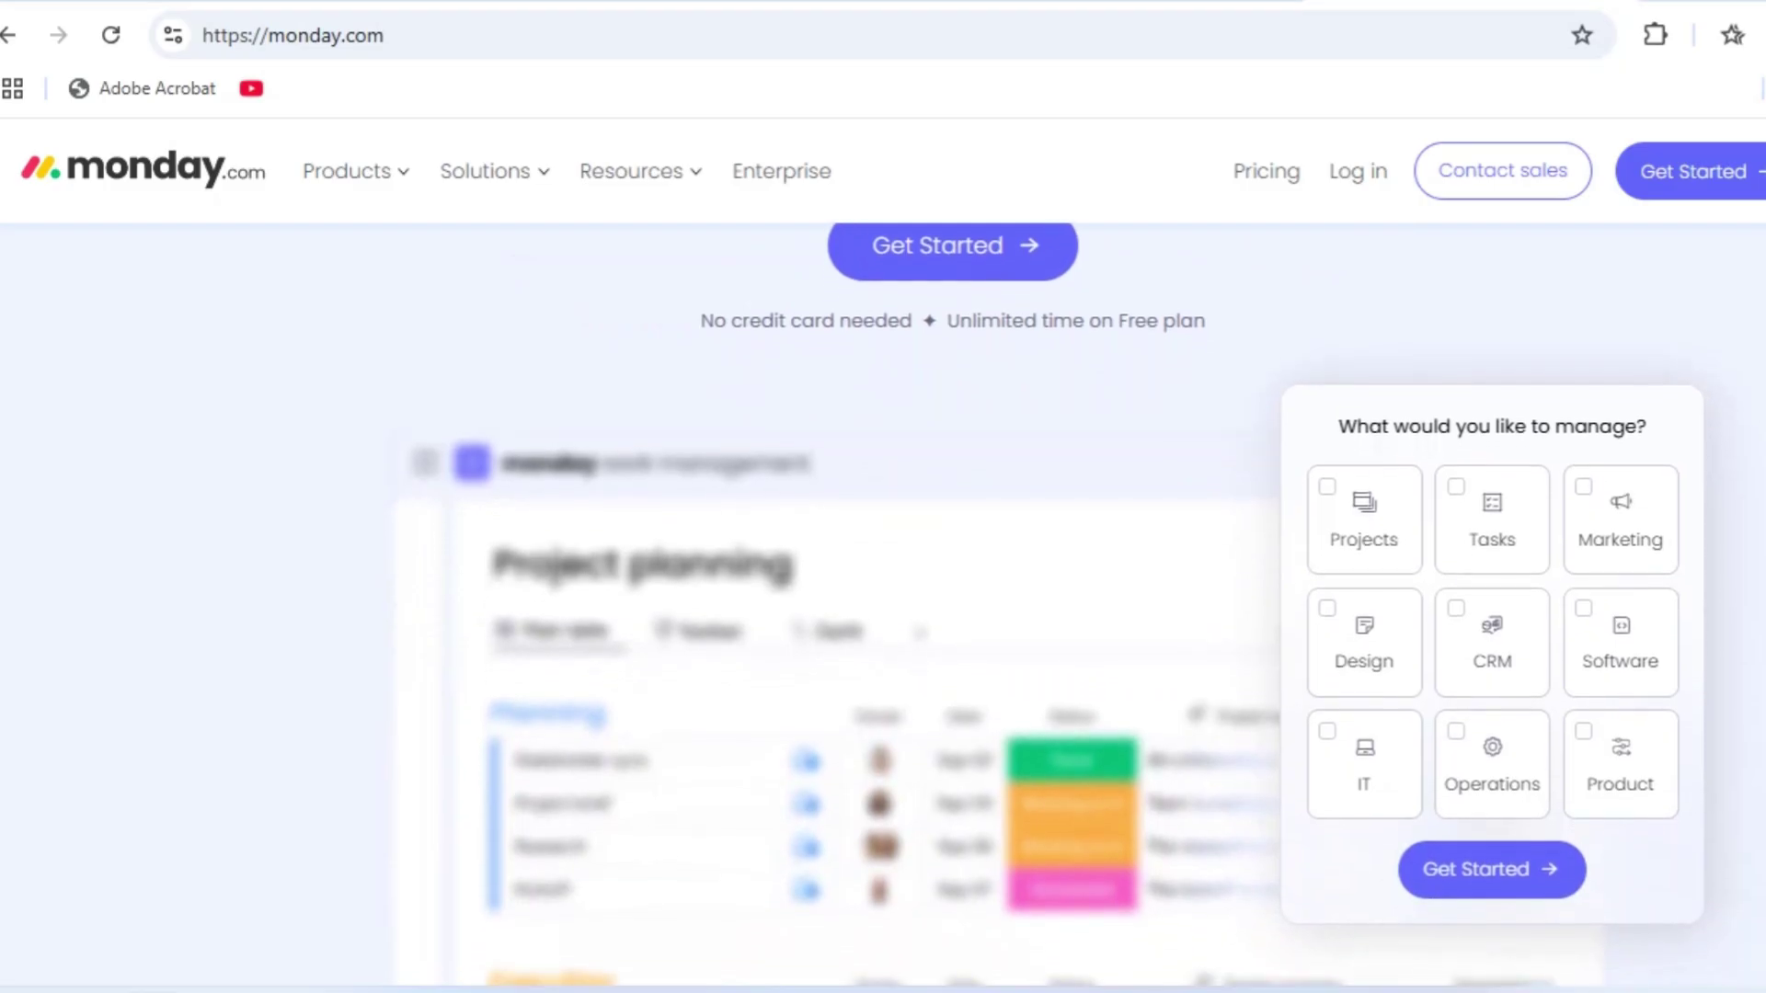
{"action": "scroll", "coordinate": [952, 552], "scroll_direction": "down", "scroll_amount": 2}
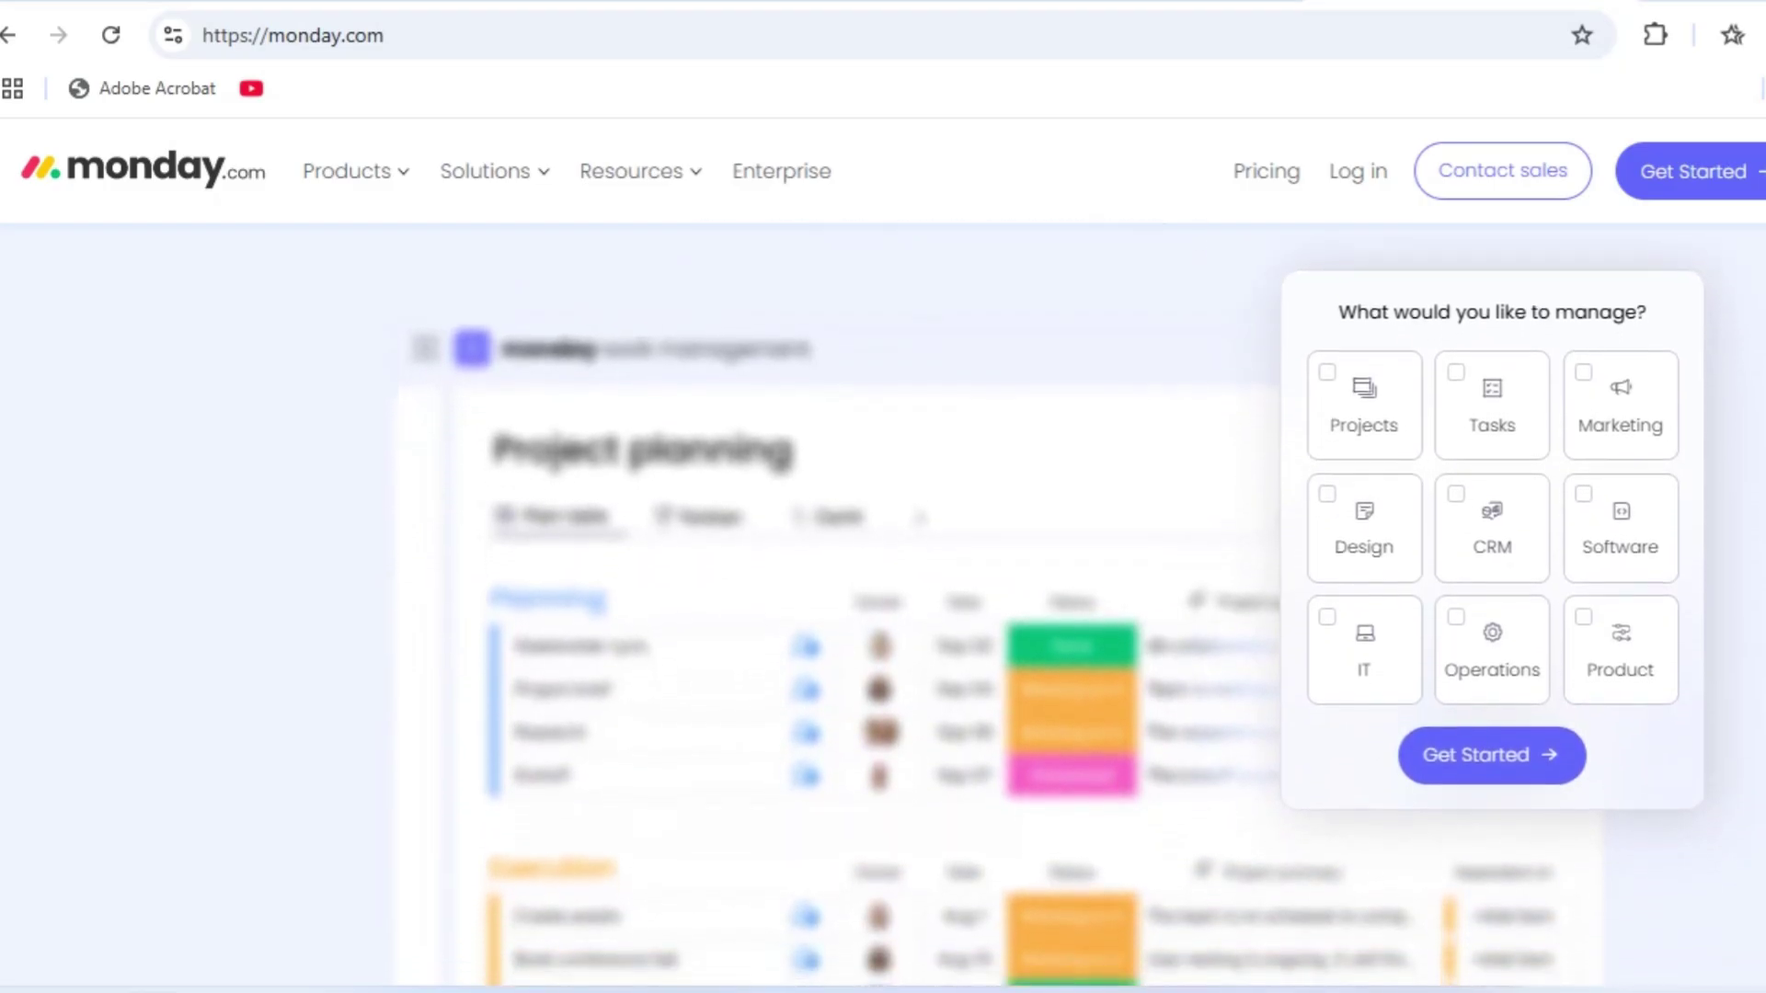
{"action": "scroll", "coordinate": [953, 552], "scroll_direction": "down", "scroll_amount": 2}
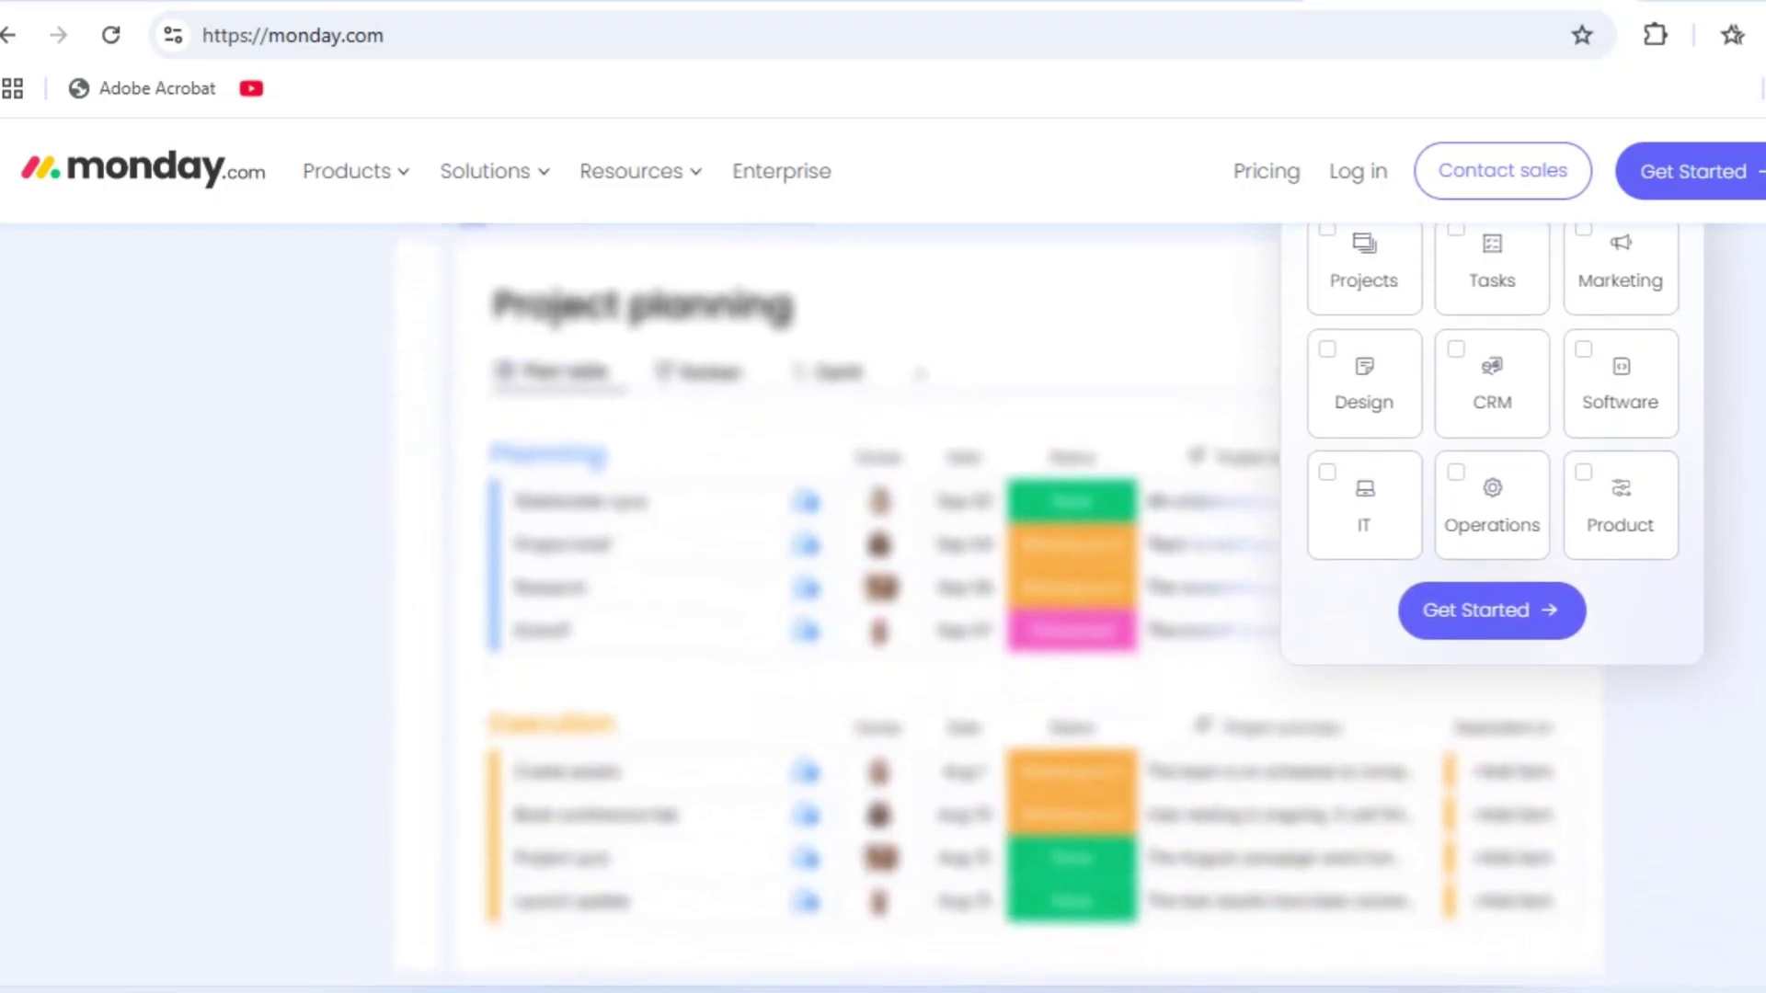
{"action": "scroll", "coordinate": [953, 552], "scroll_direction": "down", "scroll_amount": 2}
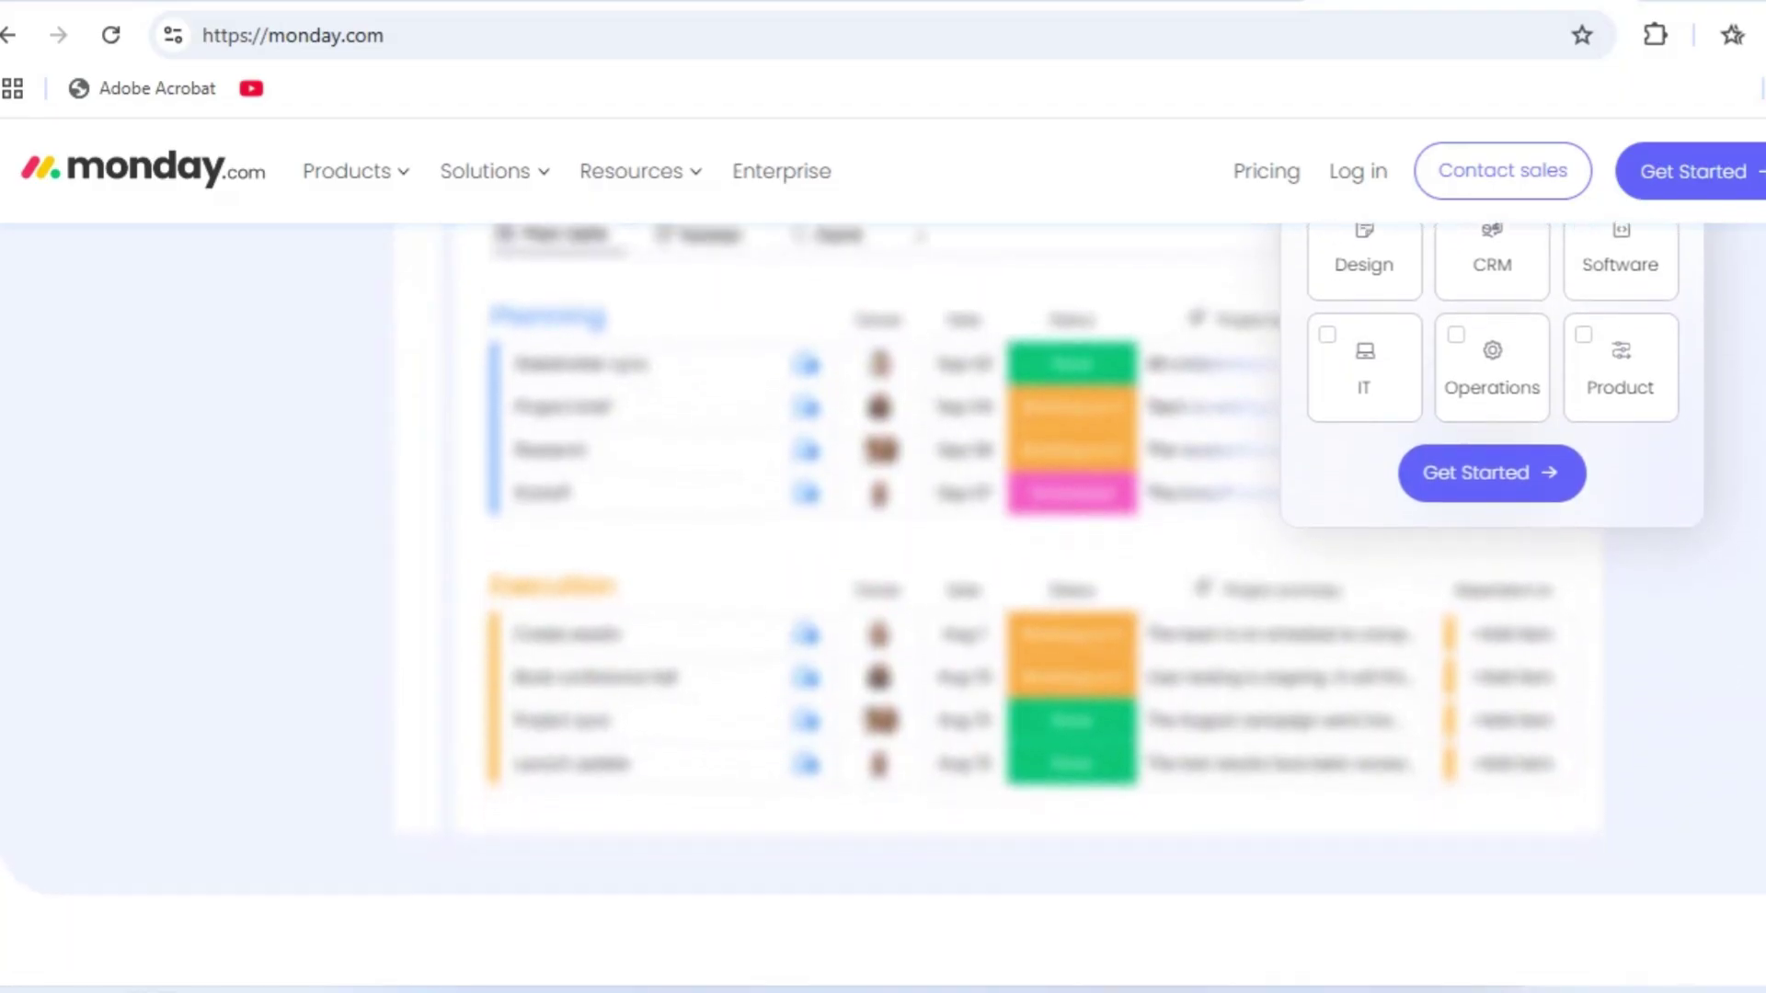
{"action": "scroll", "coordinate": [953, 552], "scroll_direction": "down", "scroll_amount": 2}
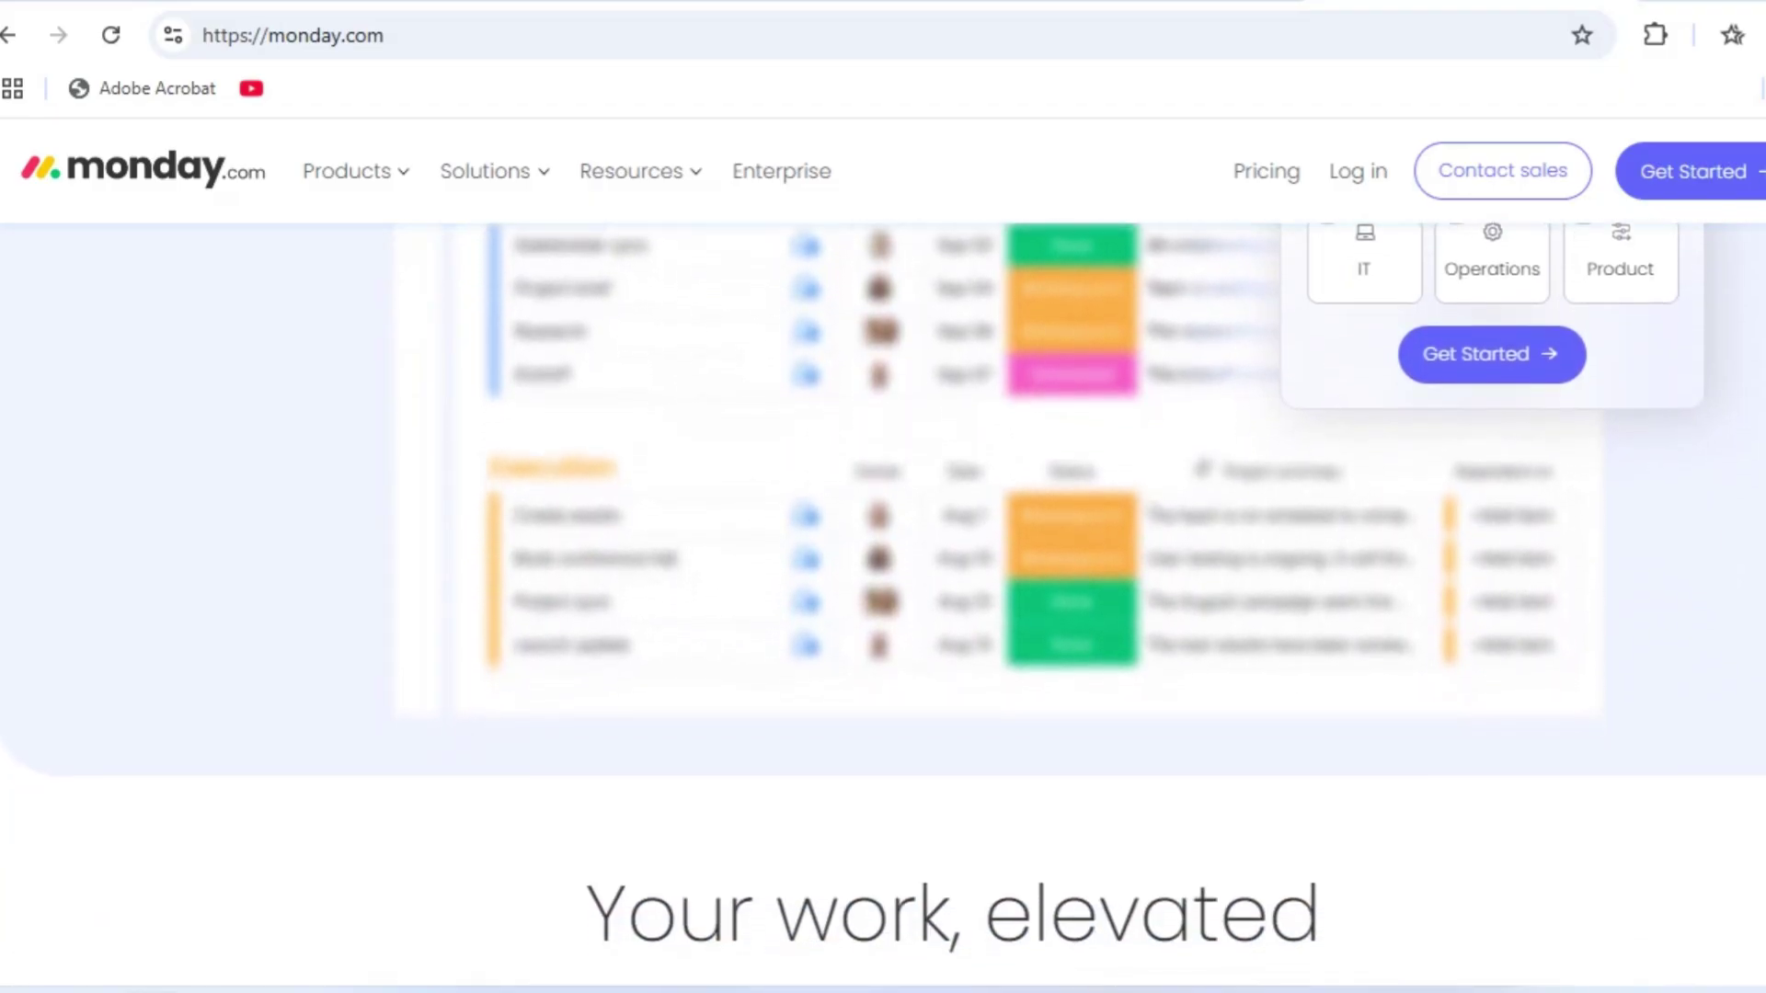
{"action": "scroll", "coordinate": [952, 552], "scroll_direction": "down", "scroll_amount": 2}
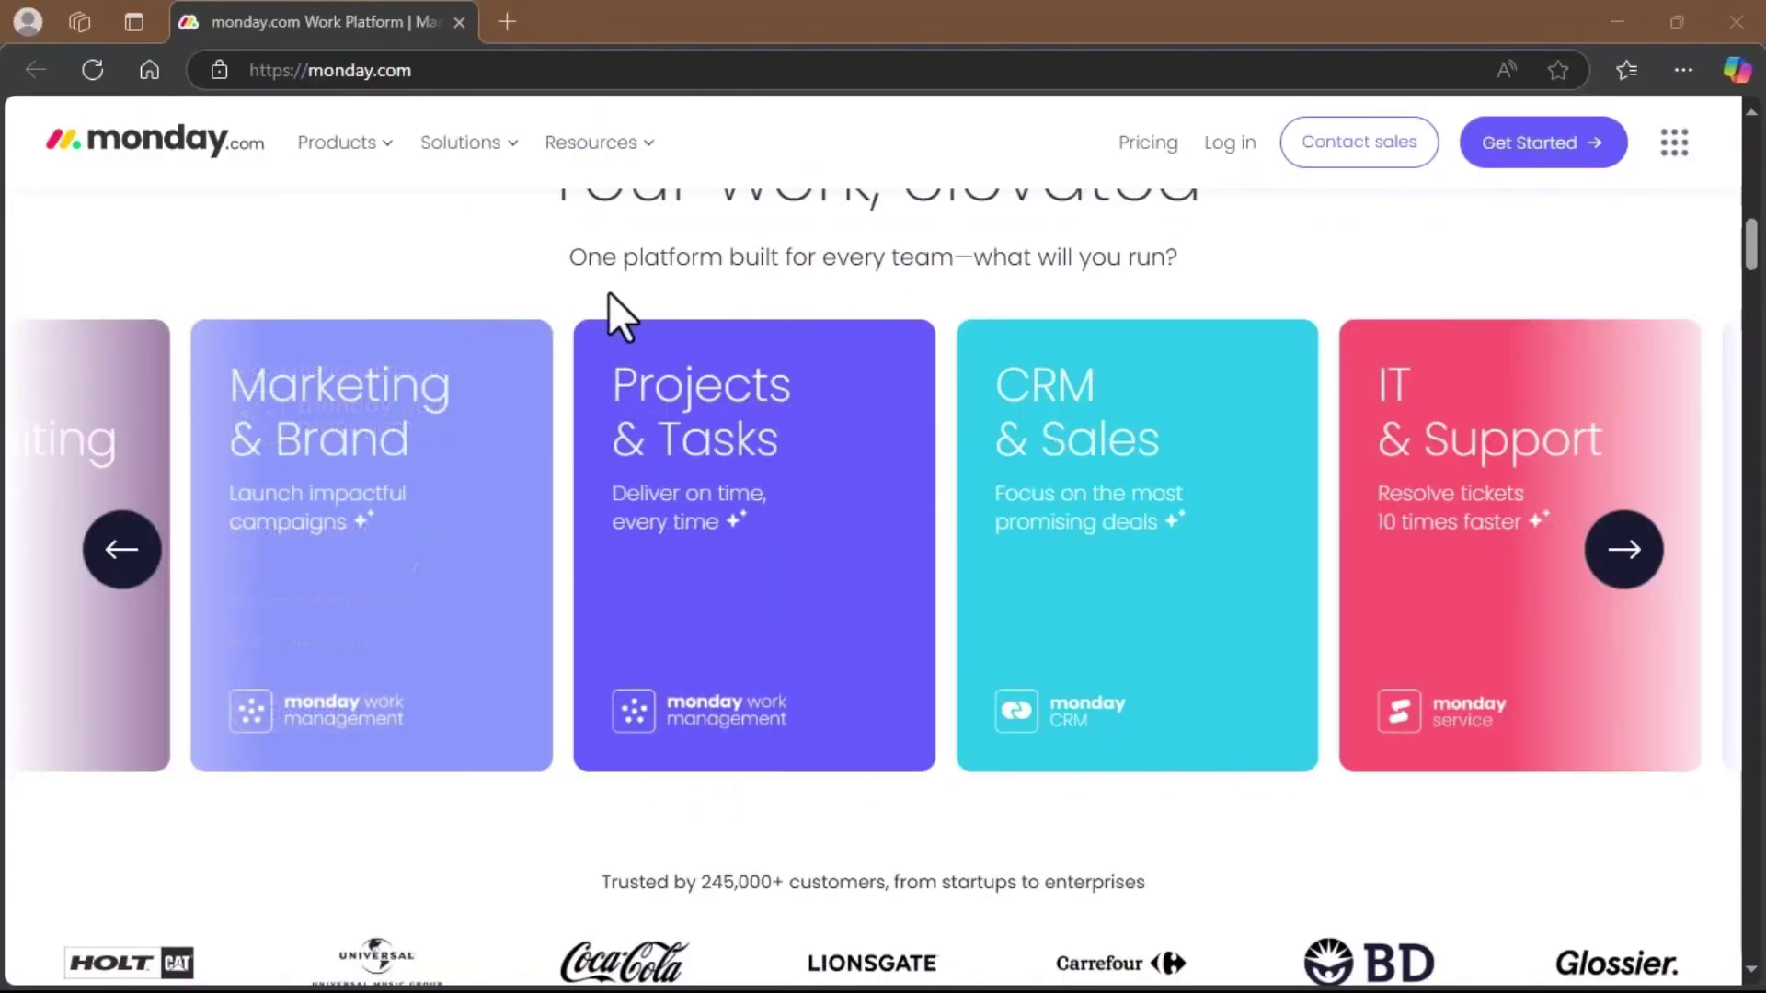
- Open the pricing page and compare the prices and included features of the plans from Free to Enterprise
{"action": "left_click", "coordinate": [1160, 147]}
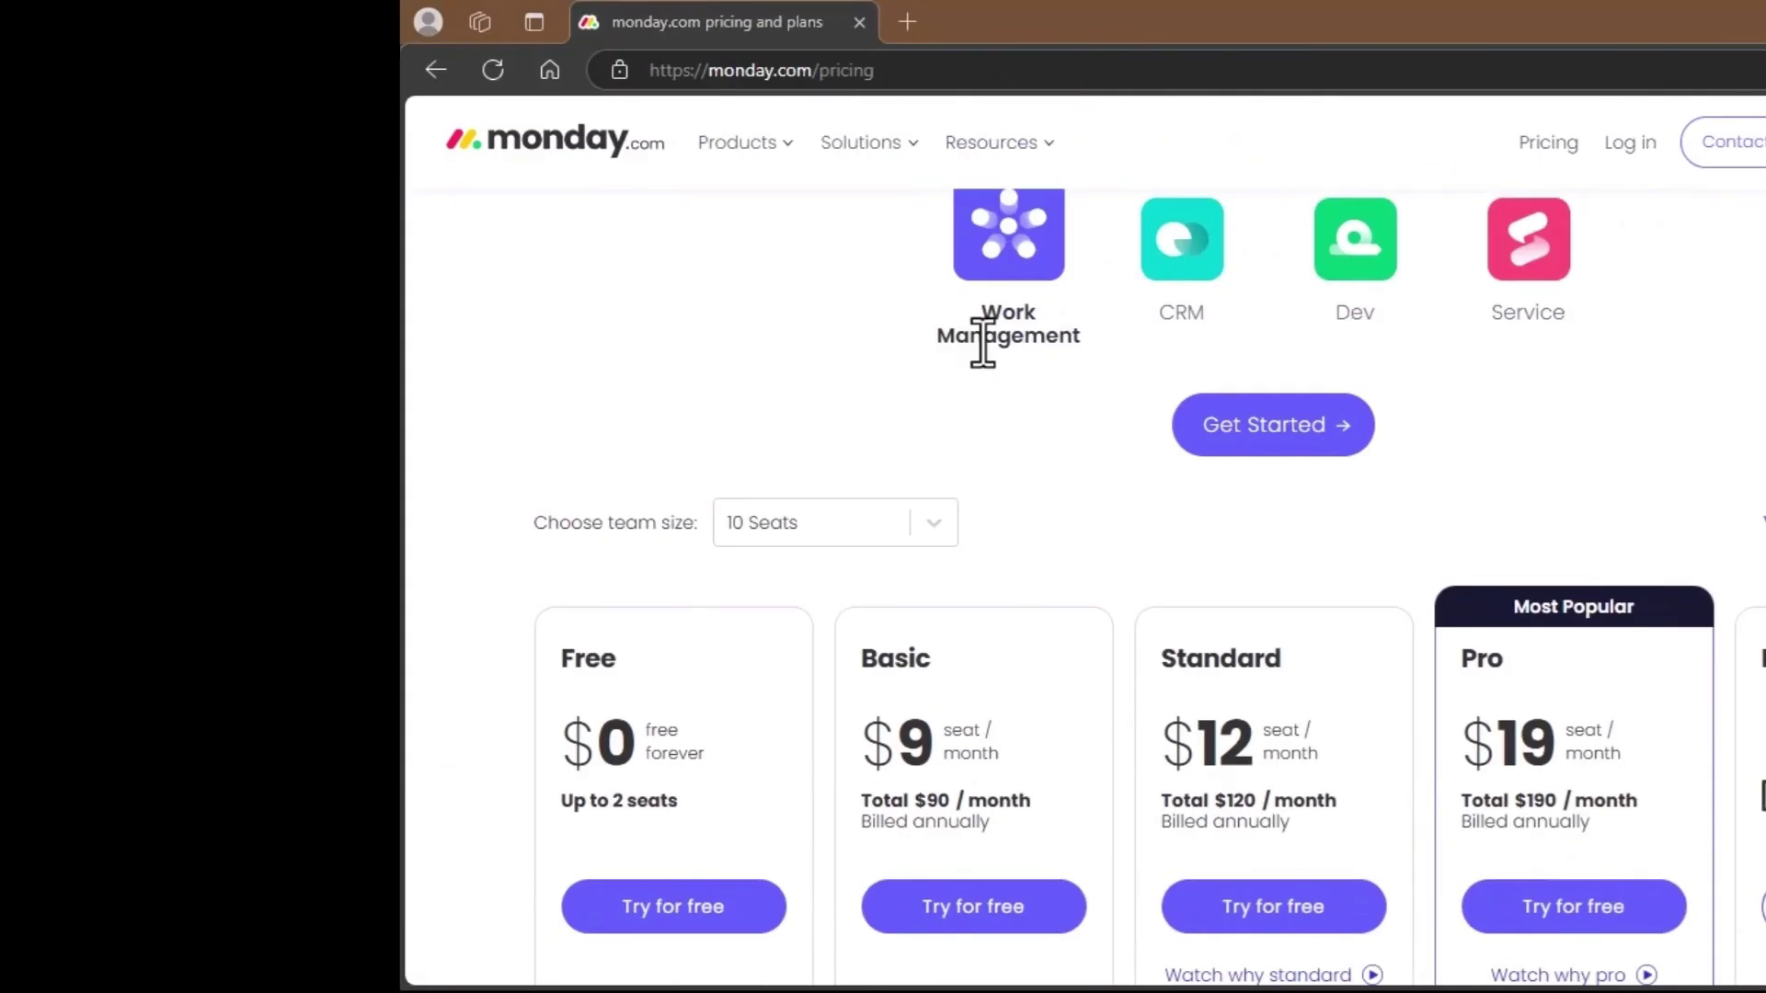
{"action": "scroll", "coordinate": [982, 342], "scroll_direction": "down", "scroll_amount": 3}
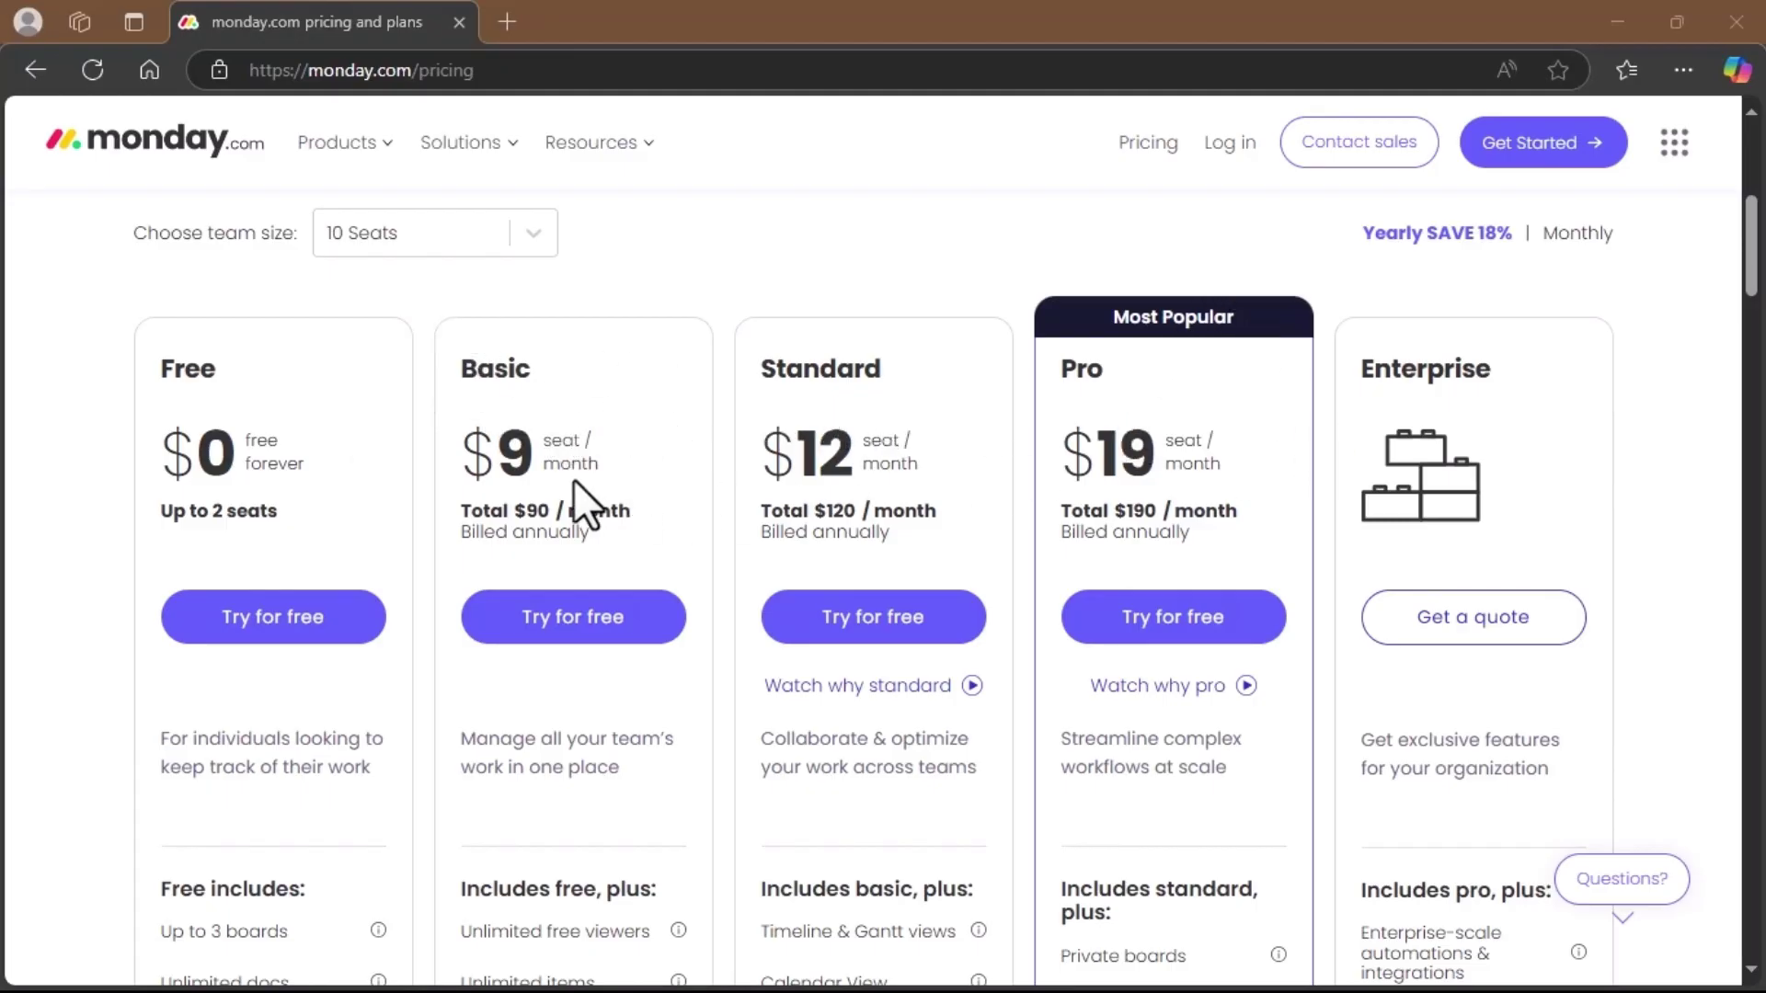
{"action": "scroll", "coordinate": [572, 480], "scroll_direction": "down", "scroll_amount": 3}
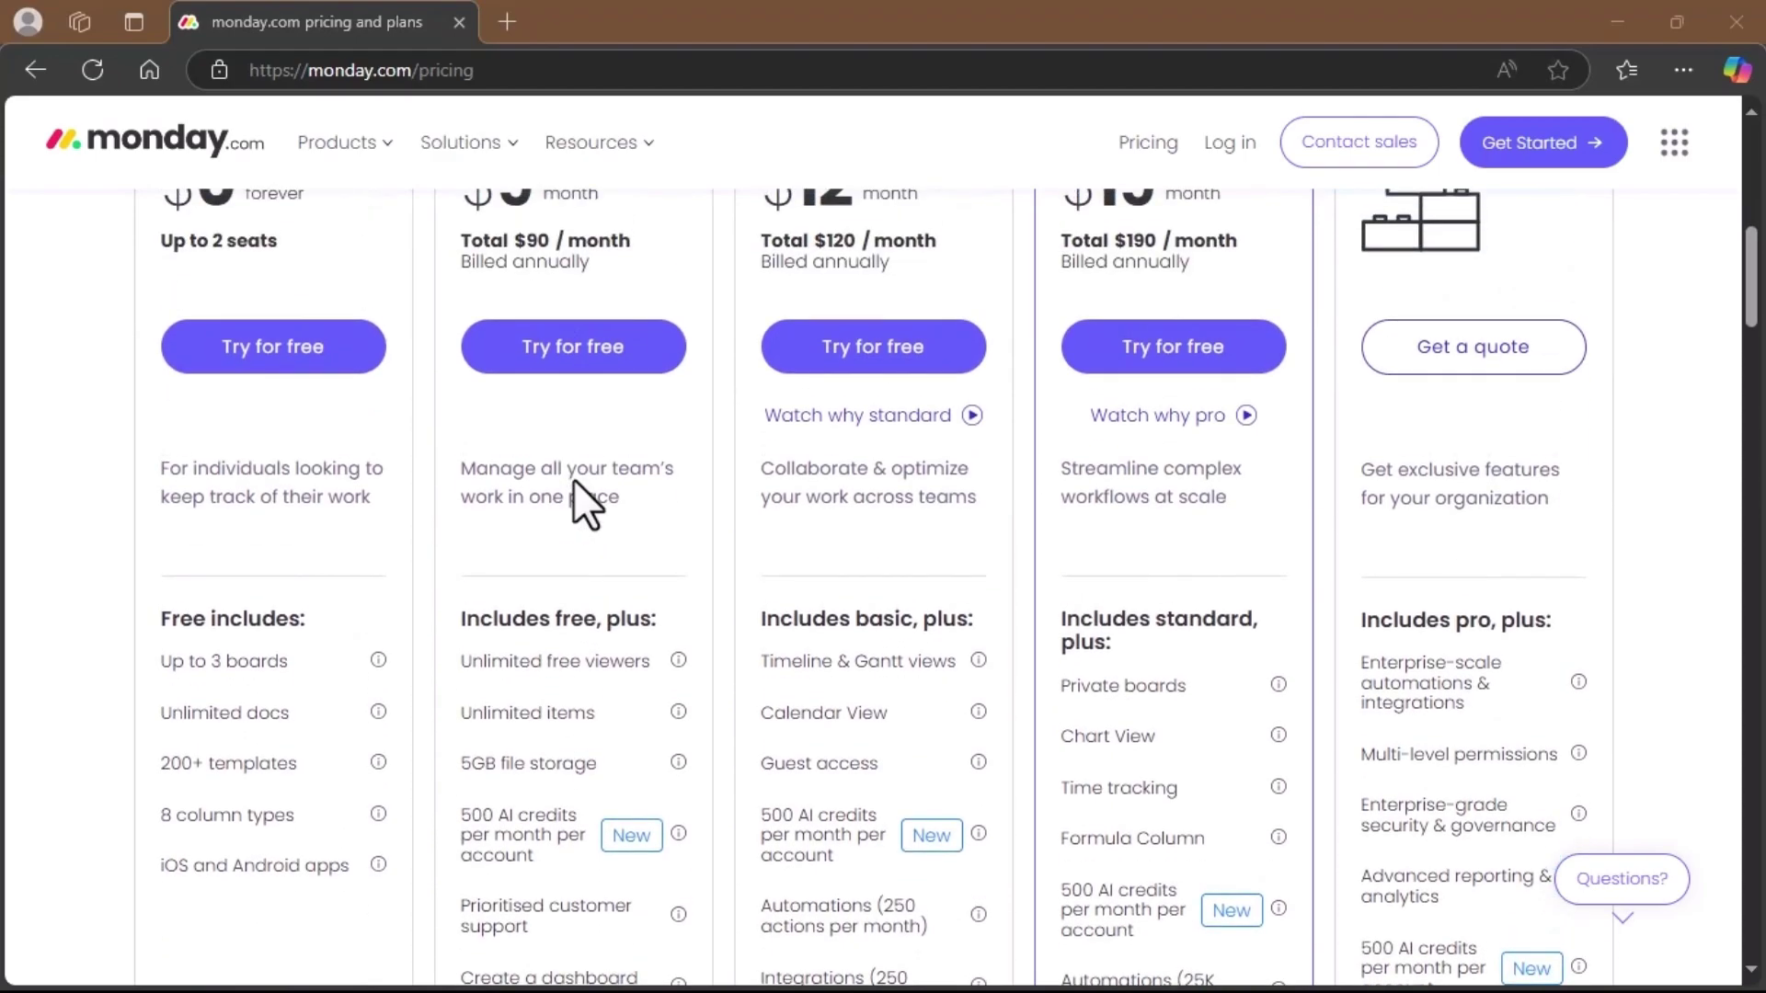
{"action": "scroll", "coordinate": [574, 480], "scroll_direction": "up", "scroll_amount": 2}
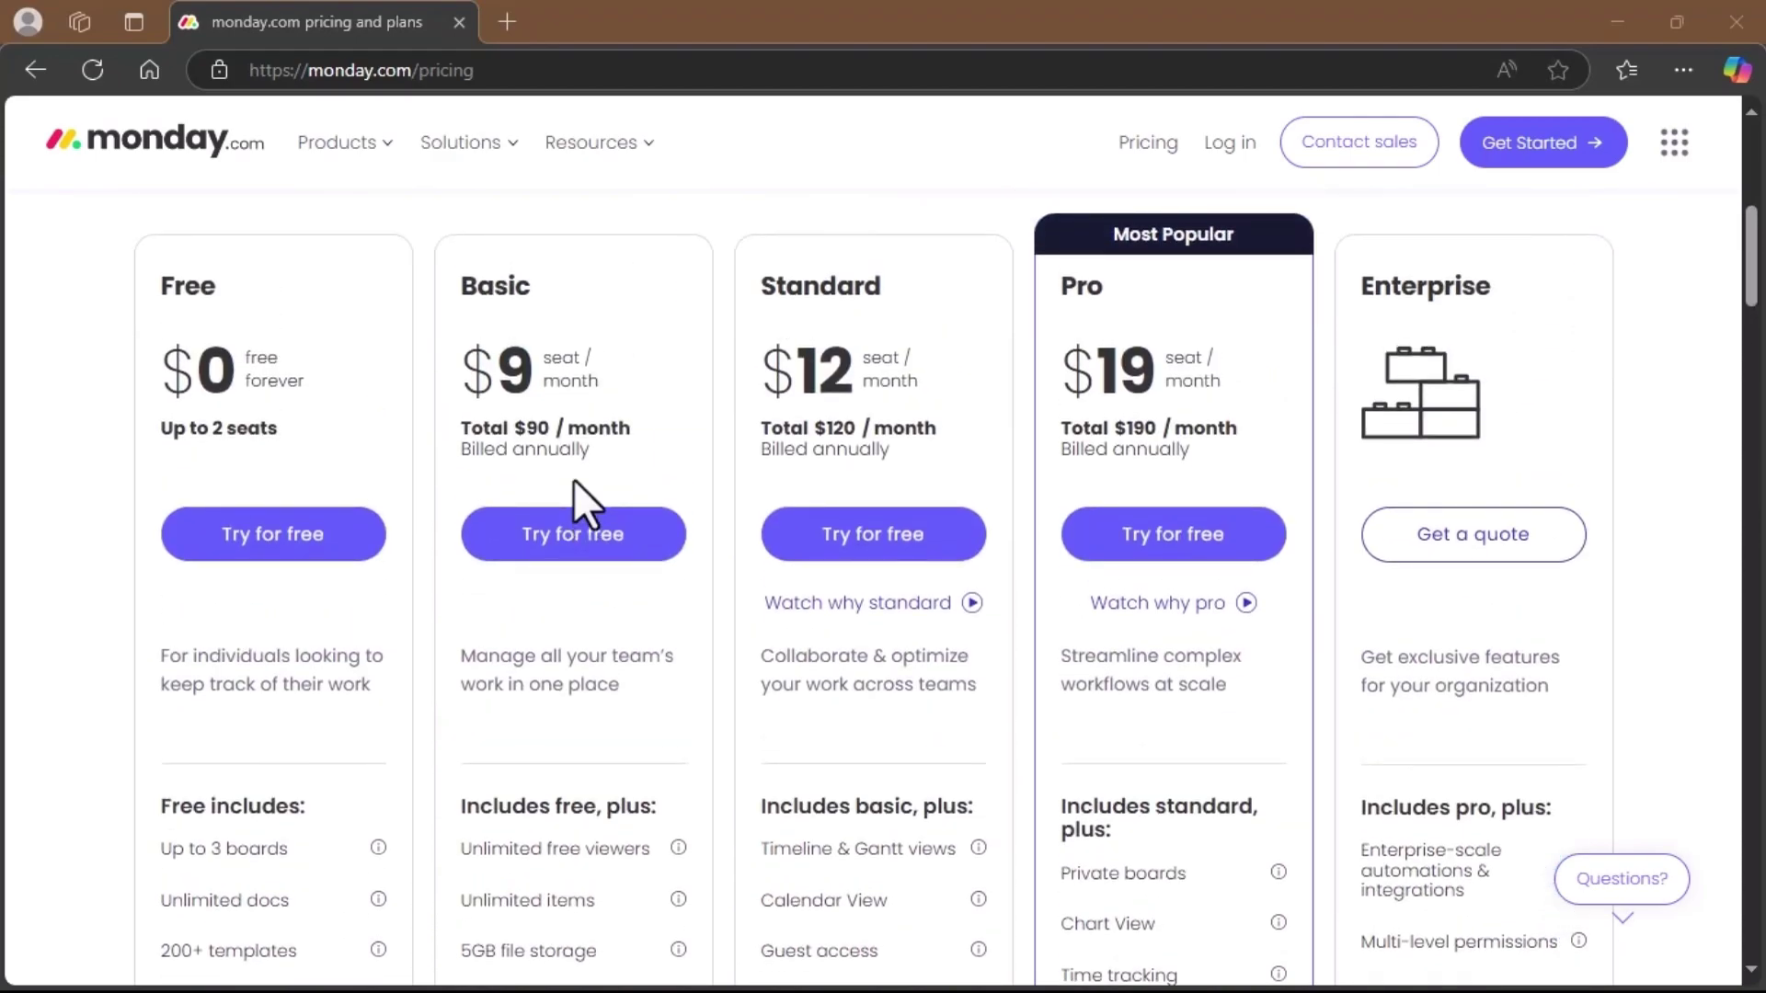
{"action": "scroll", "coordinate": [572, 478], "scroll_direction": "up", "scroll_amount": 8}
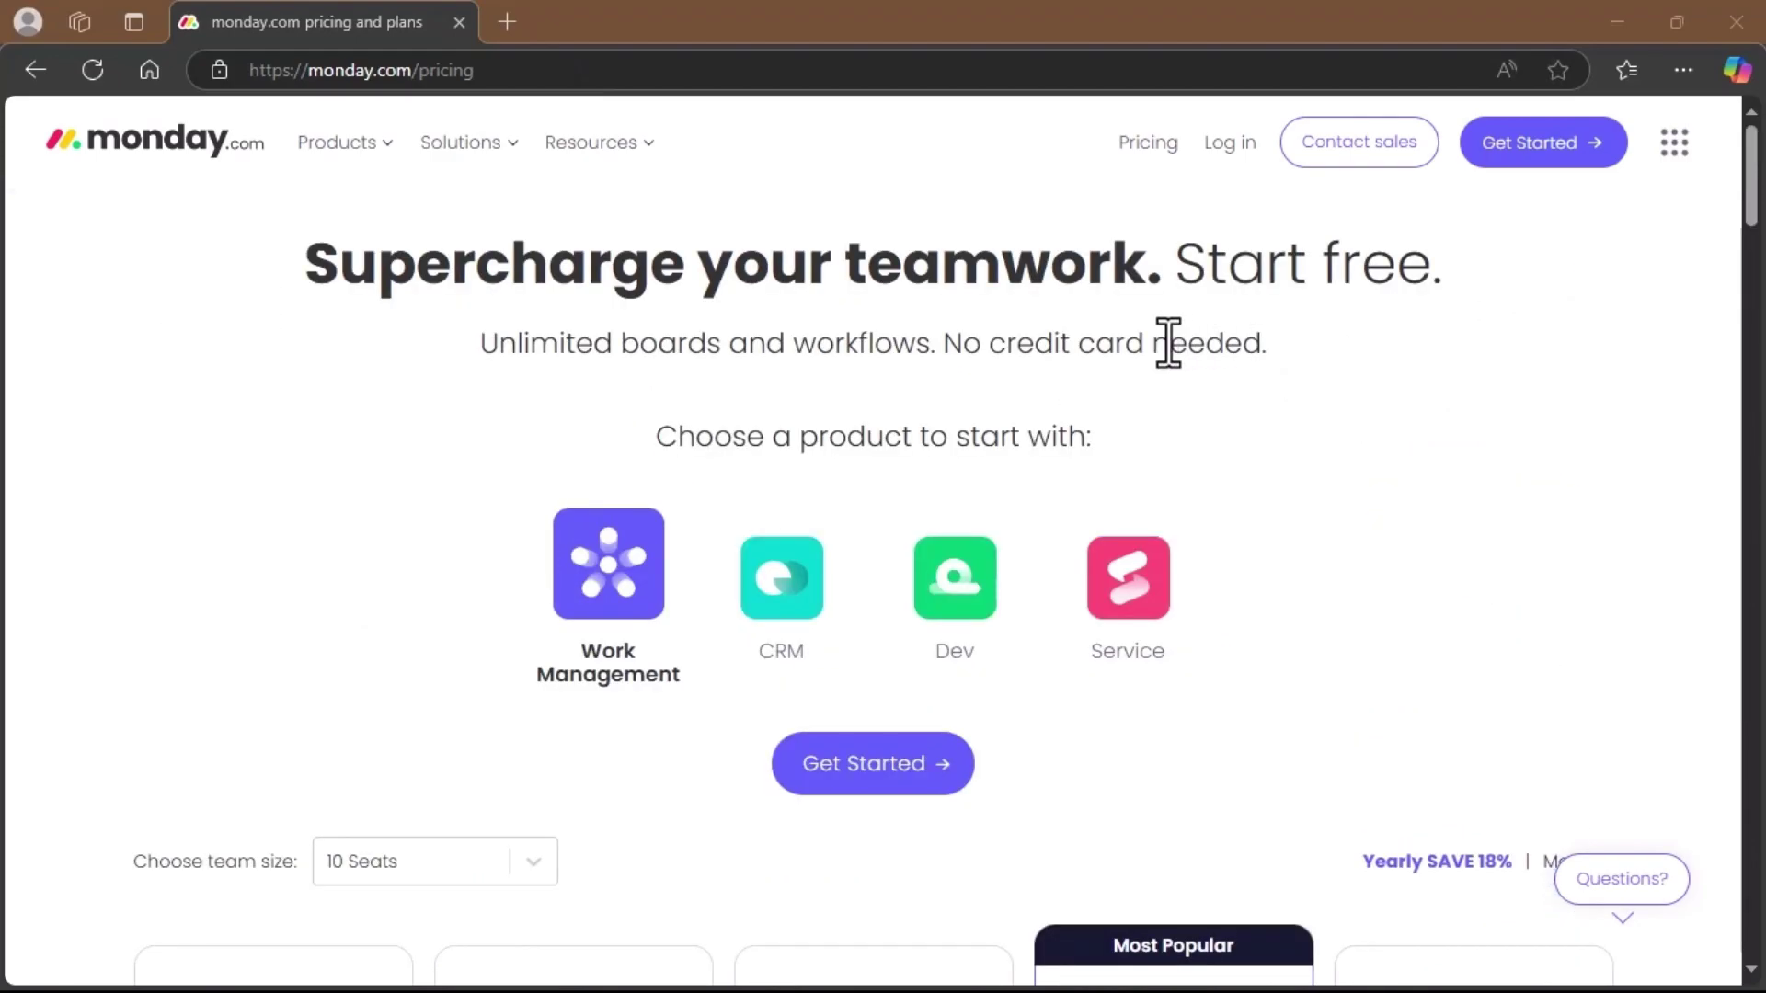
- Start a free sign-up with an email address and submit the account details with the account name Swift Hire Ventures
{"action": "left_click", "coordinate": [1523, 152]}
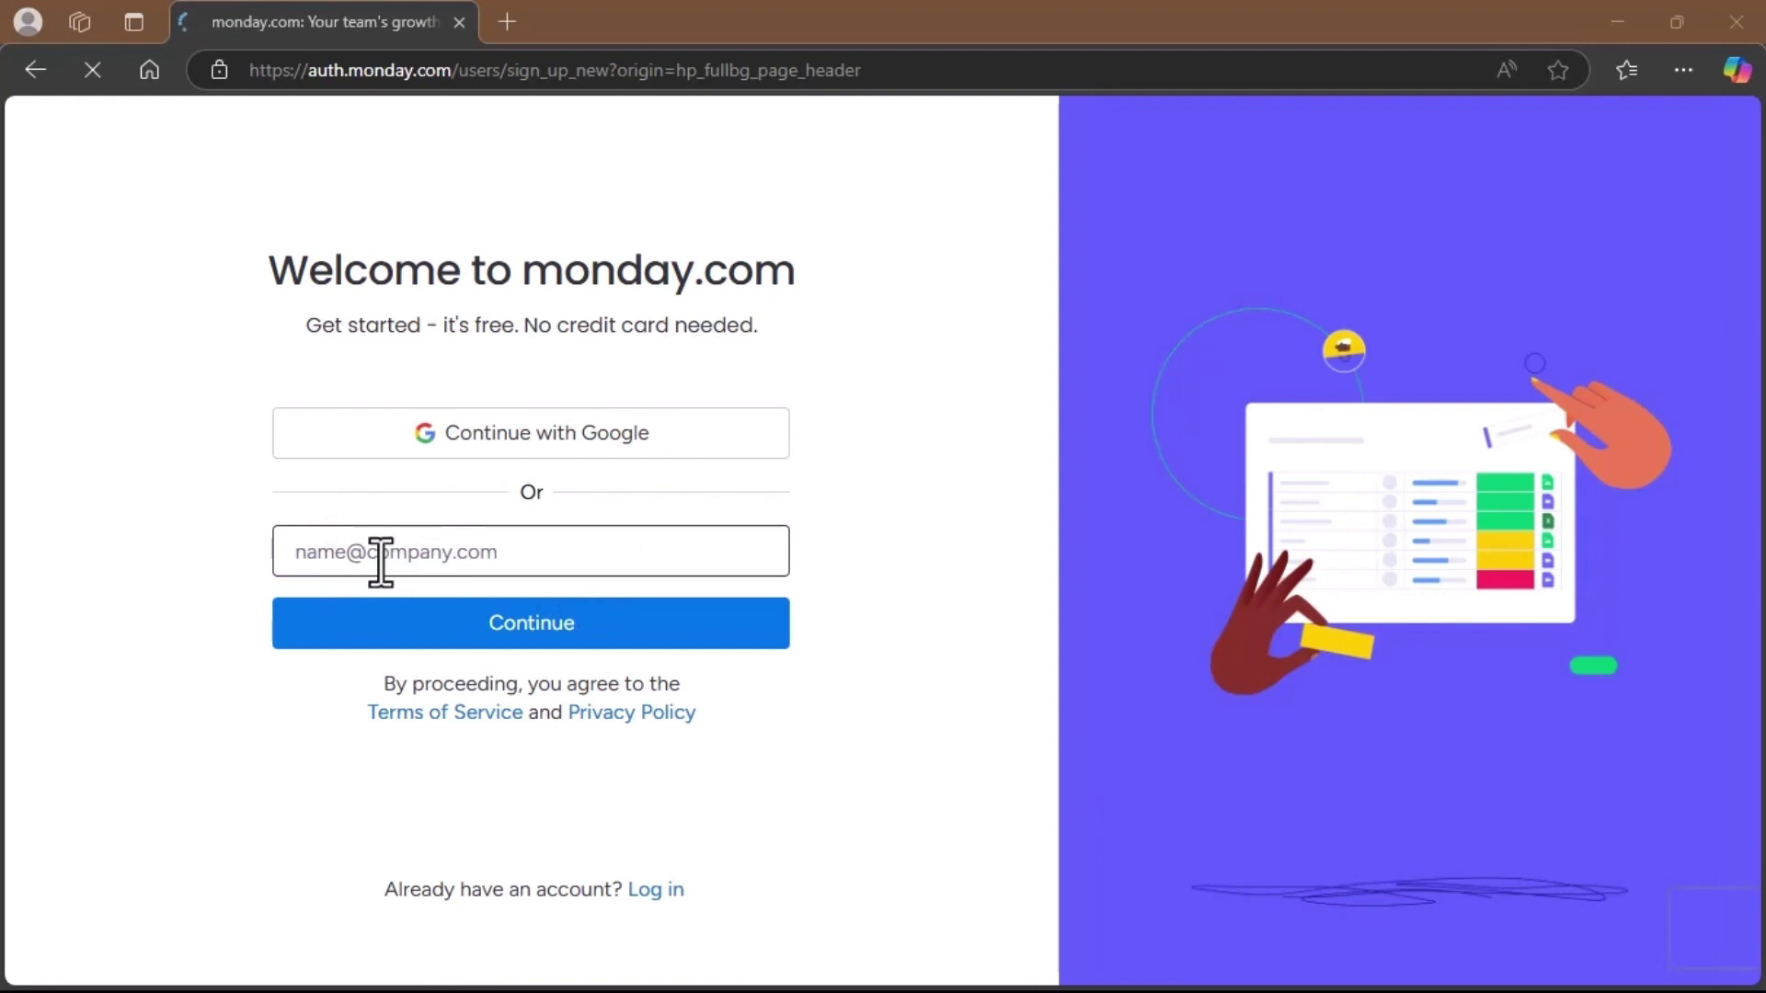
{"action": "left_click", "coordinate": [540, 638]}
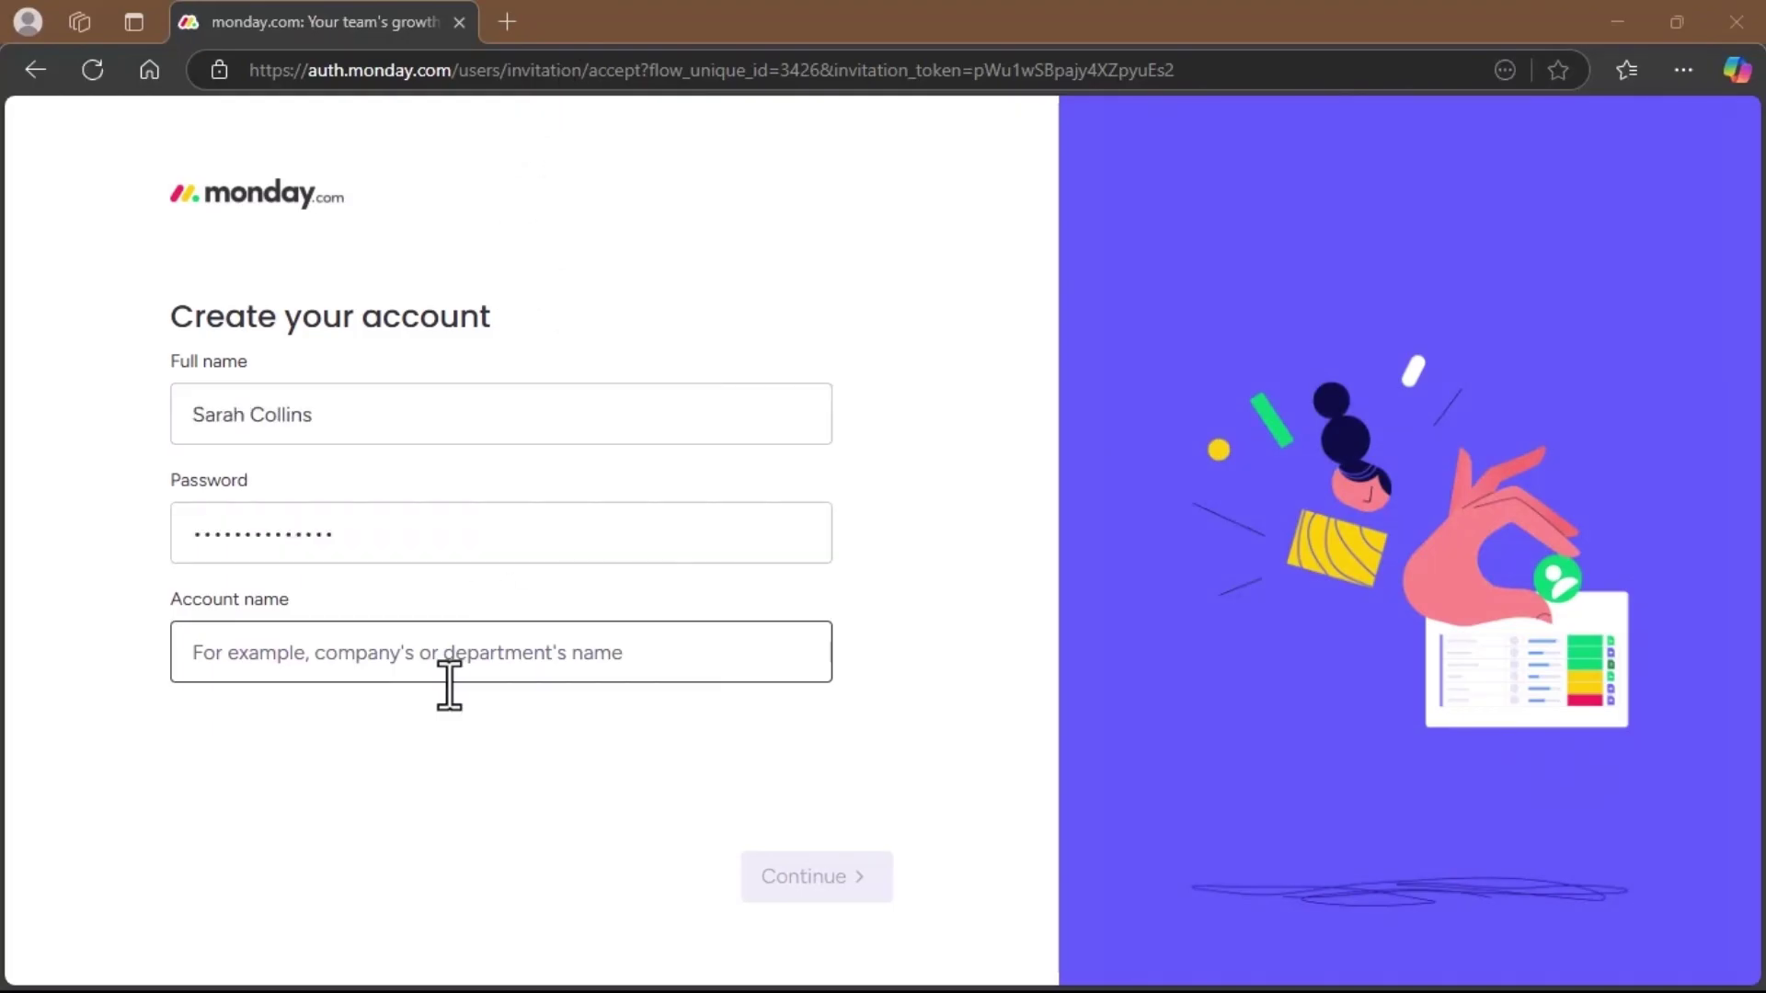
{"action": "left_click", "coordinate": [343, 667]}
{"action": "type", "text": "Swift Hire Ventures"}
{"action": "left_click", "coordinate": [615, 199]}
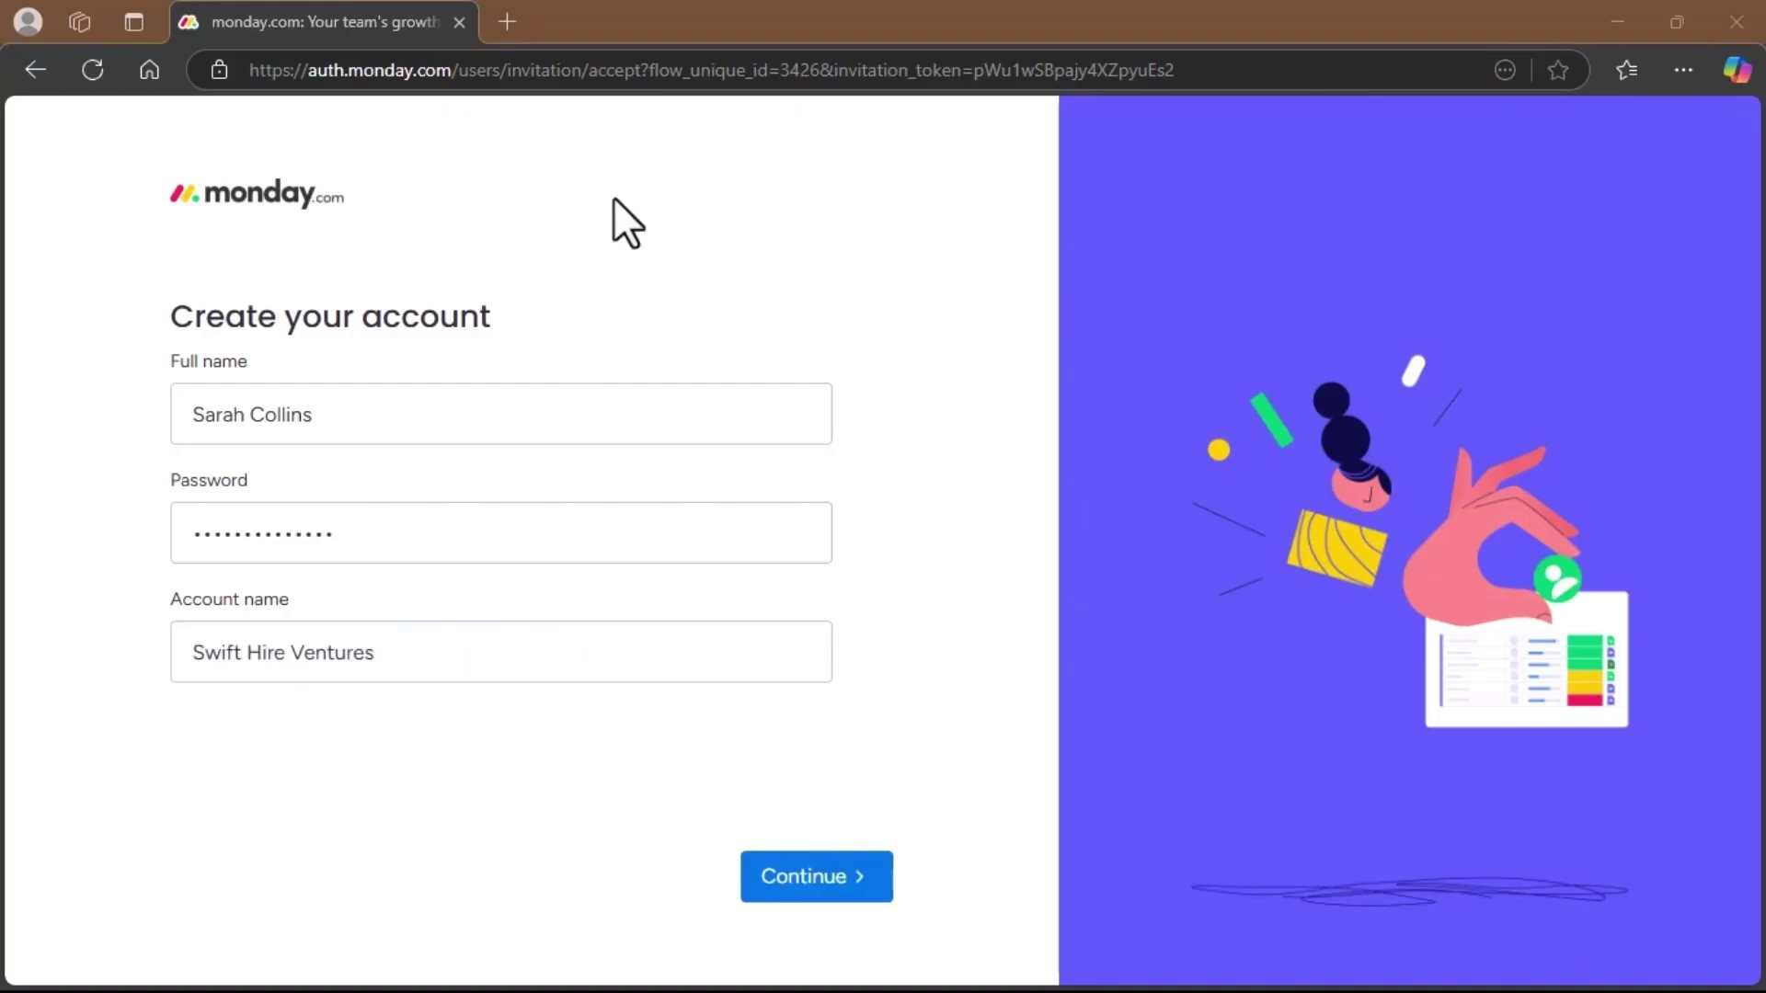
{"action": "left_click", "coordinate": [839, 876]}
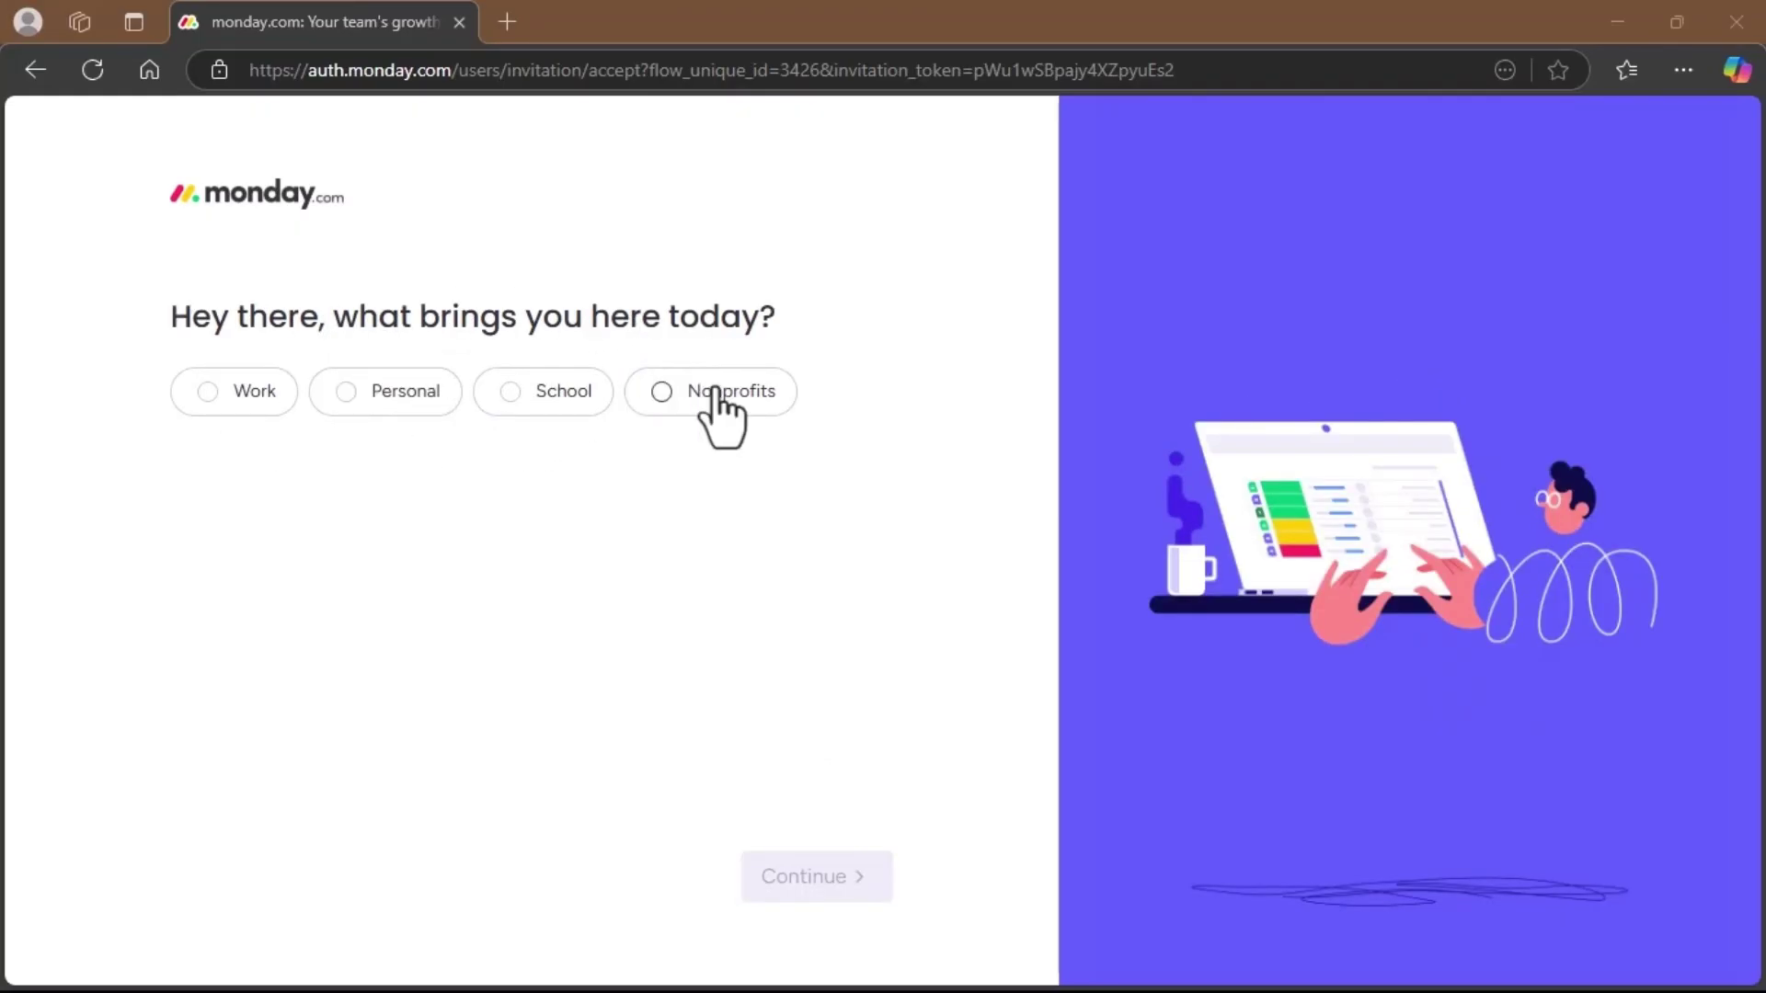
- Answer the onboarding questions with Work as the purpose and Team leader as the current role
{"action": "left_click", "coordinate": [208, 397]}
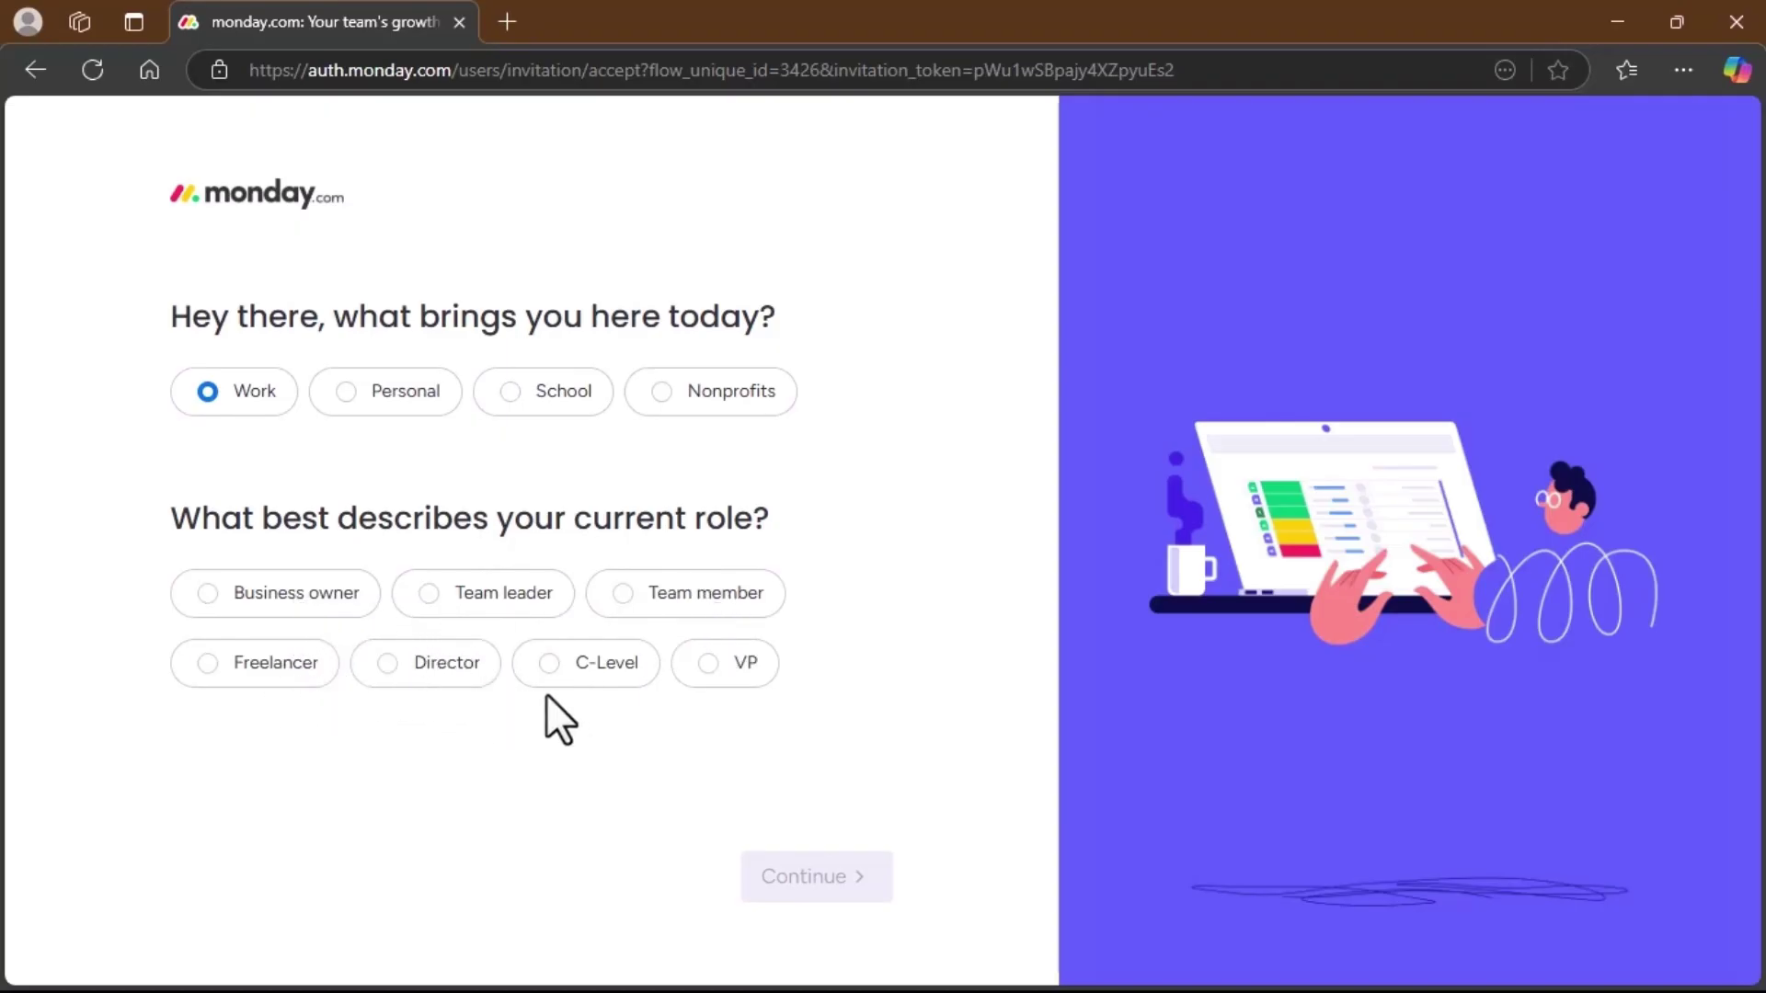
{"action": "left_click", "coordinate": [431, 597]}
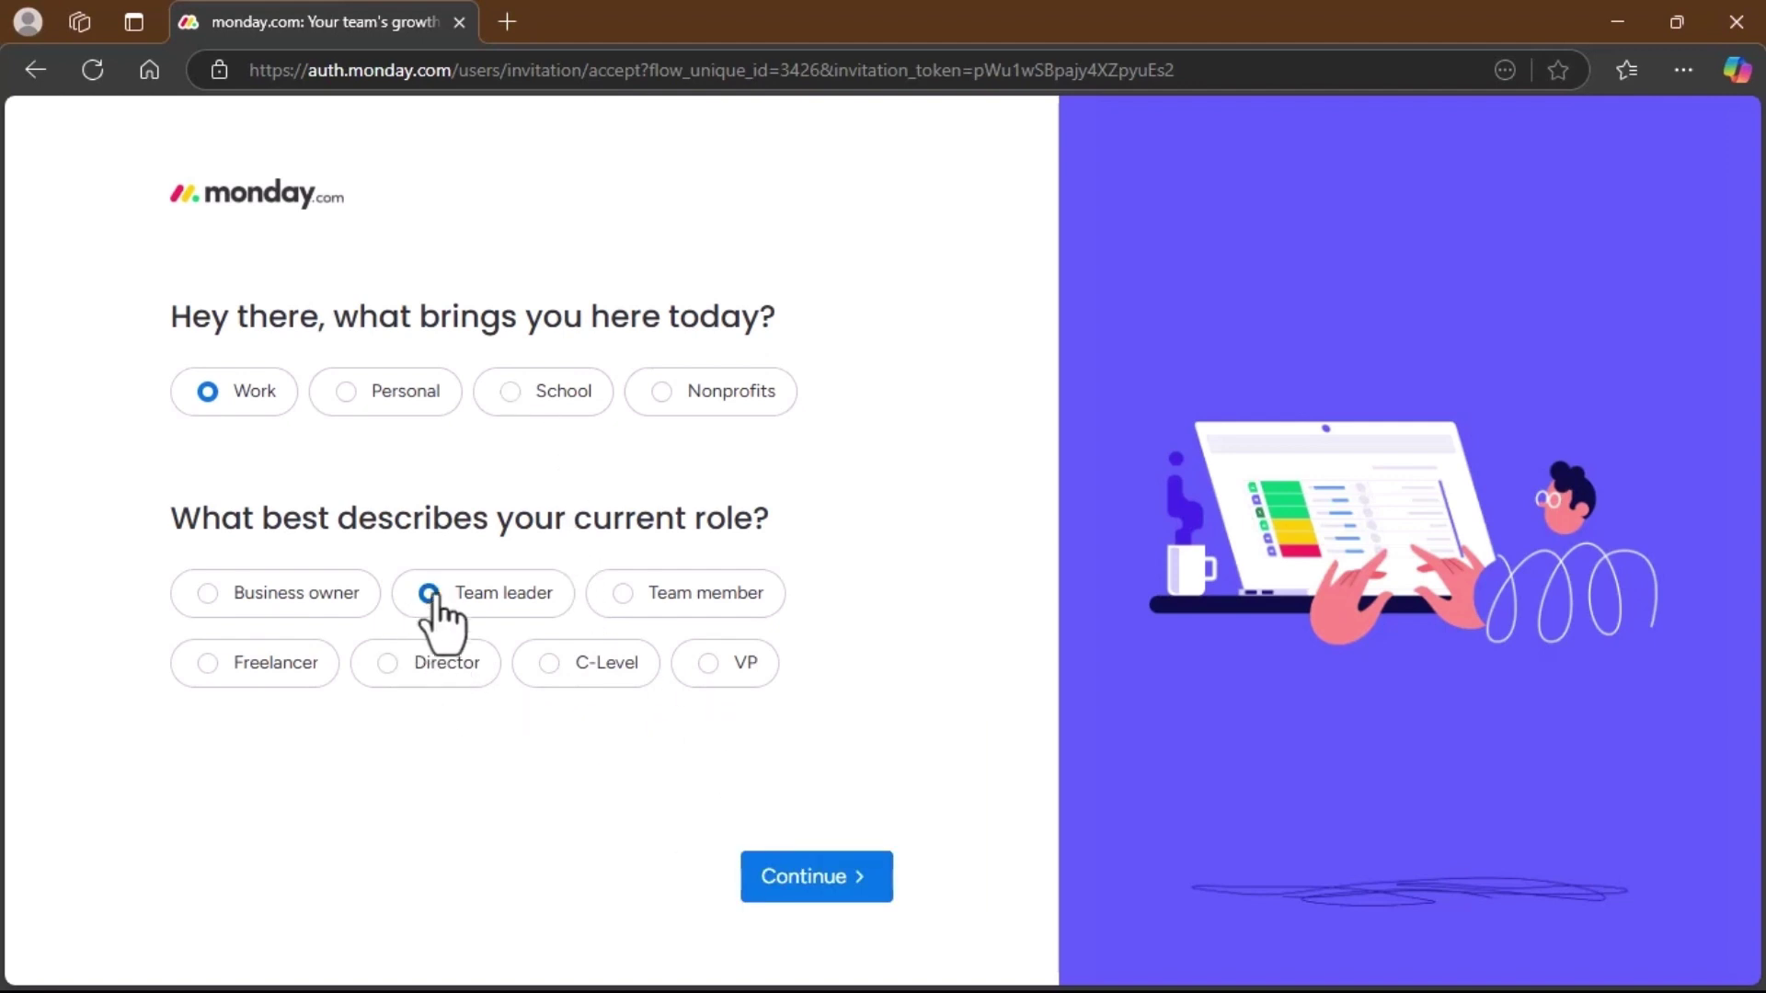
{"action": "left_click", "coordinate": [803, 876]}
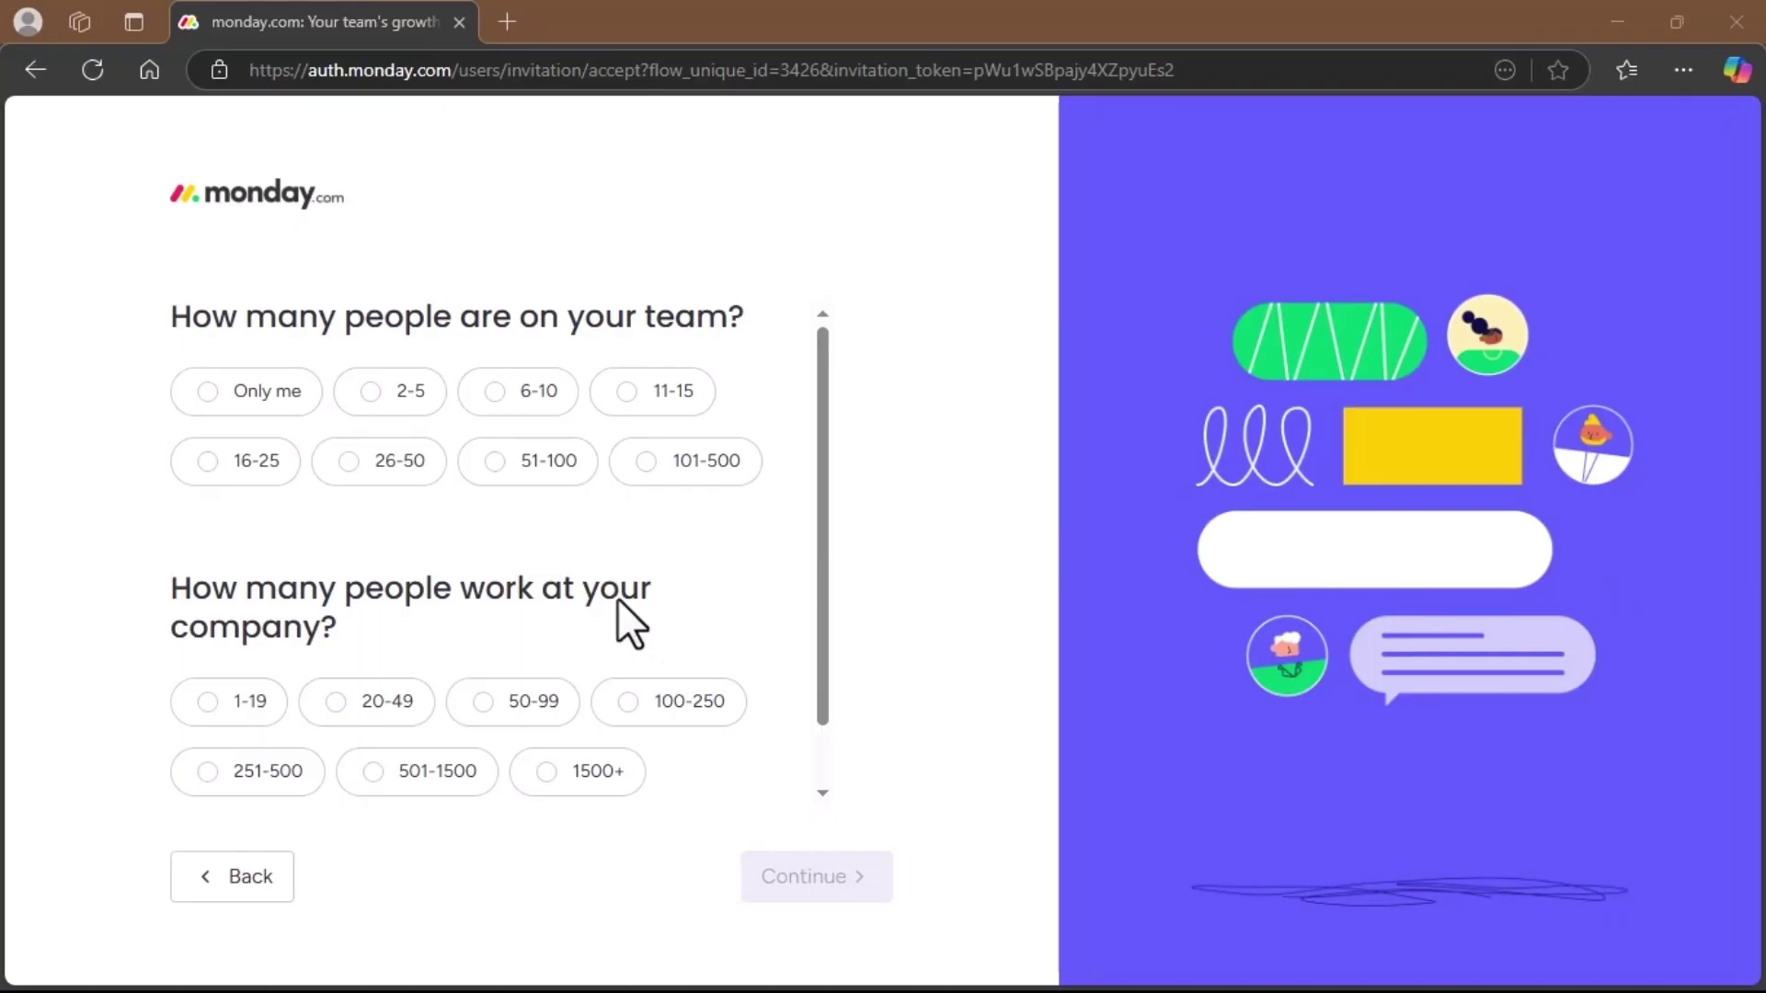
- Set the team size to 2-5 people and the company size to 1-19 people
{"action": "left_click", "coordinate": [372, 391]}
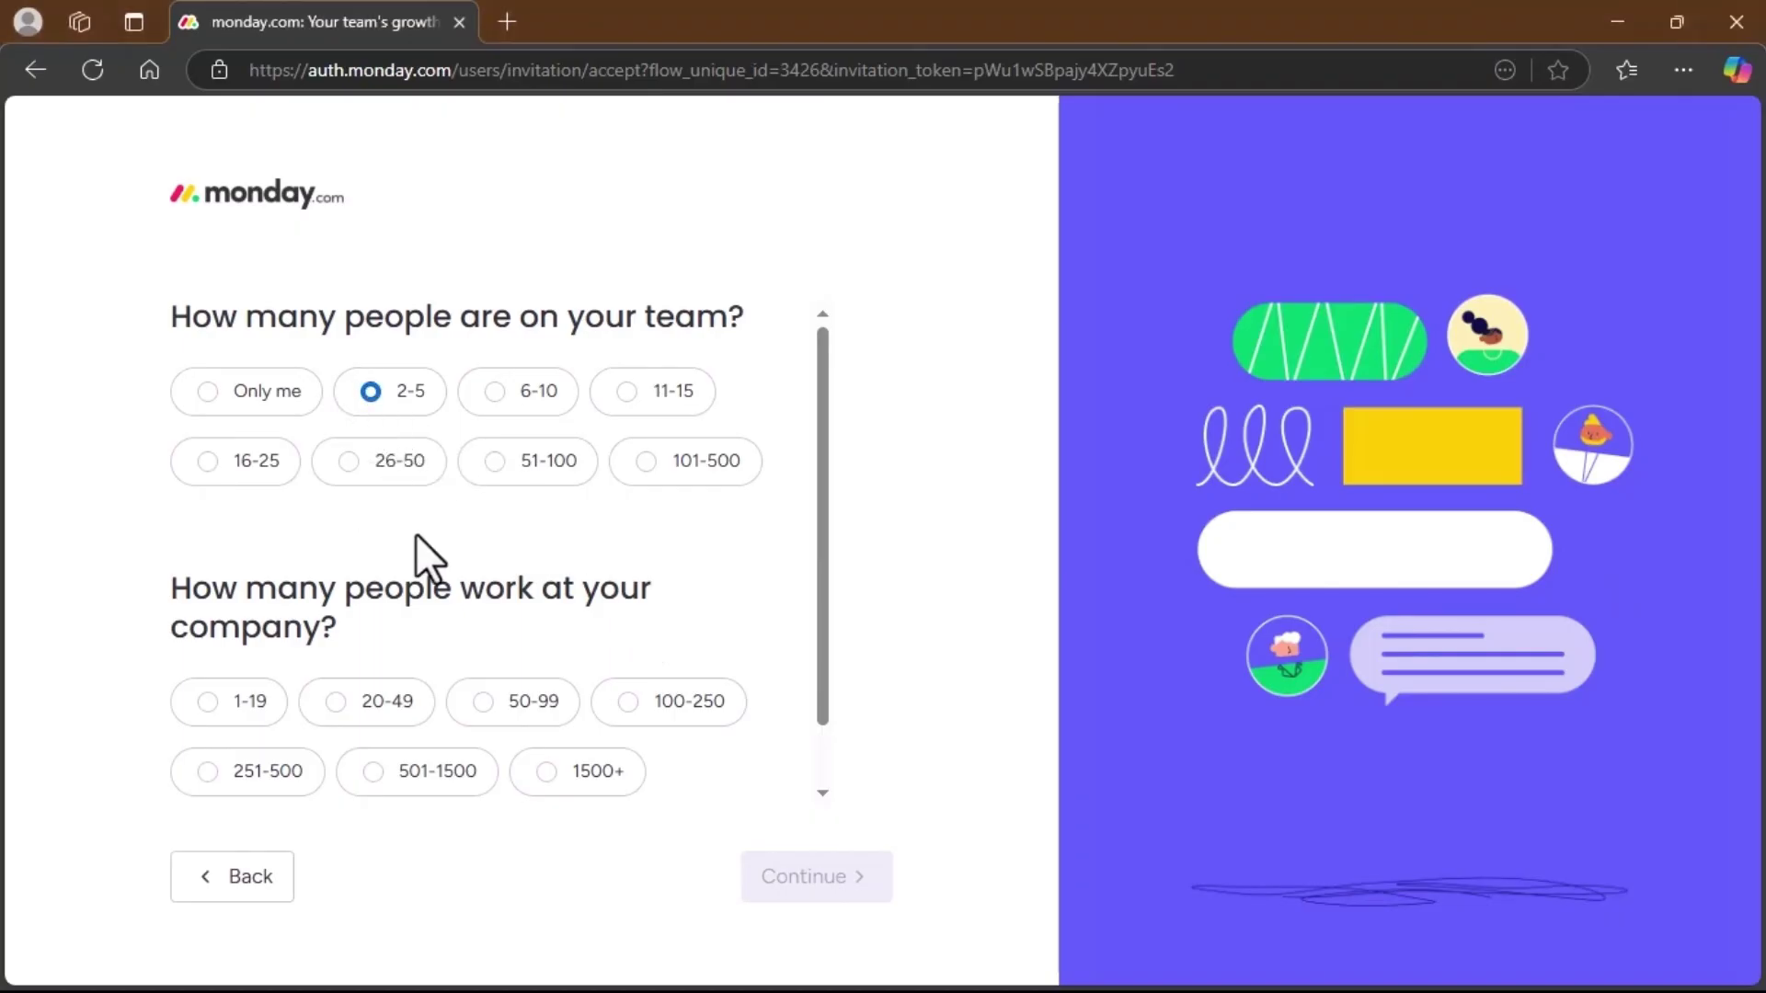
{"action": "left_click", "coordinate": [207, 703]}
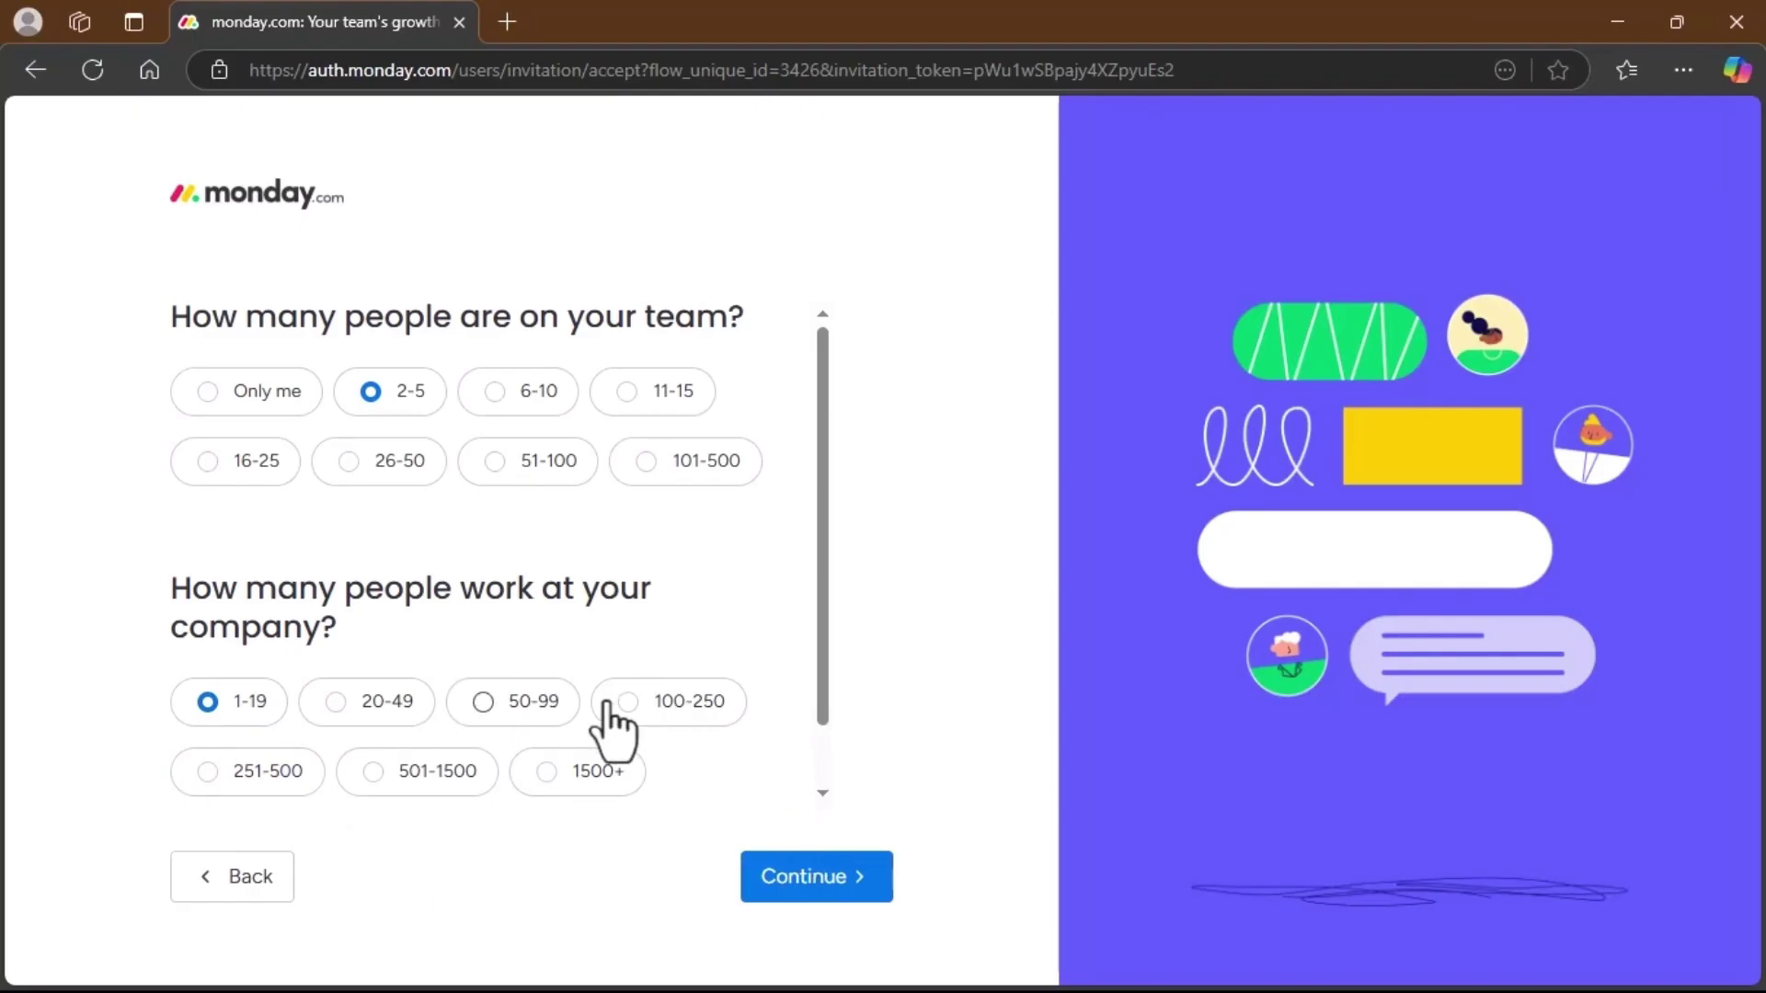
{"action": "left_click", "coordinate": [857, 894]}
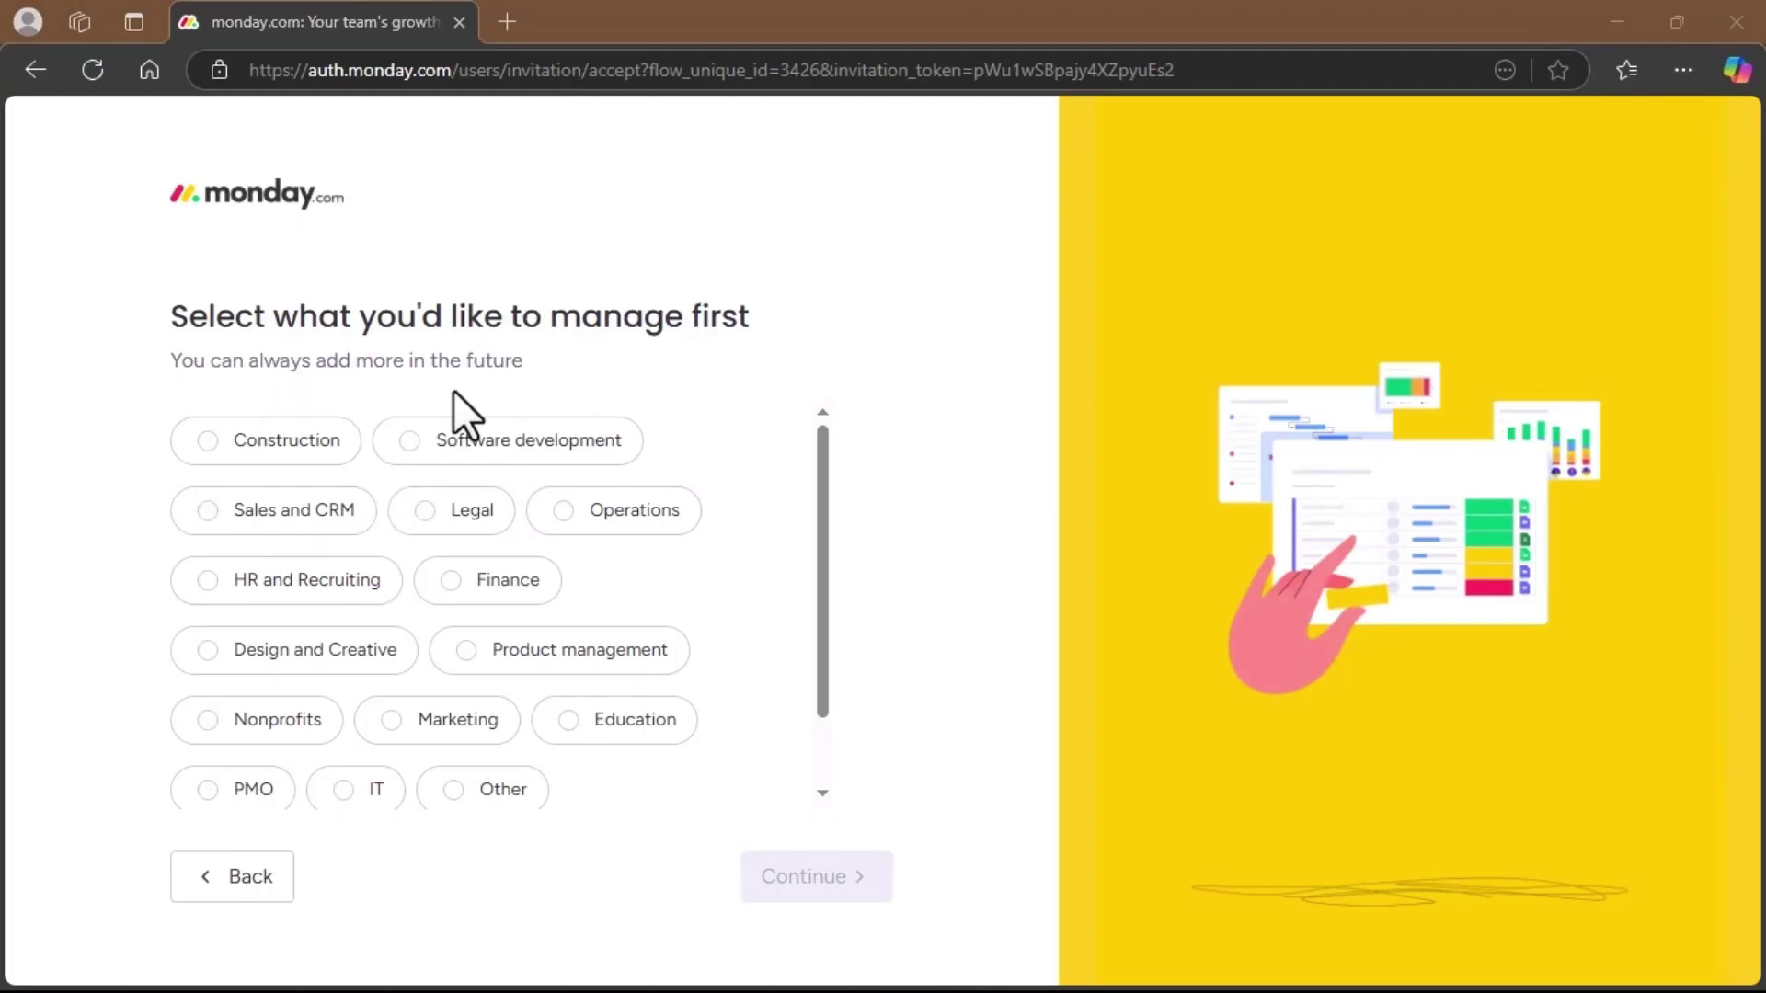
- Choose Sales and CRM as the area to manage first and Sales pipeline as the first focus
{"action": "left_click", "coordinate": [208, 511]}
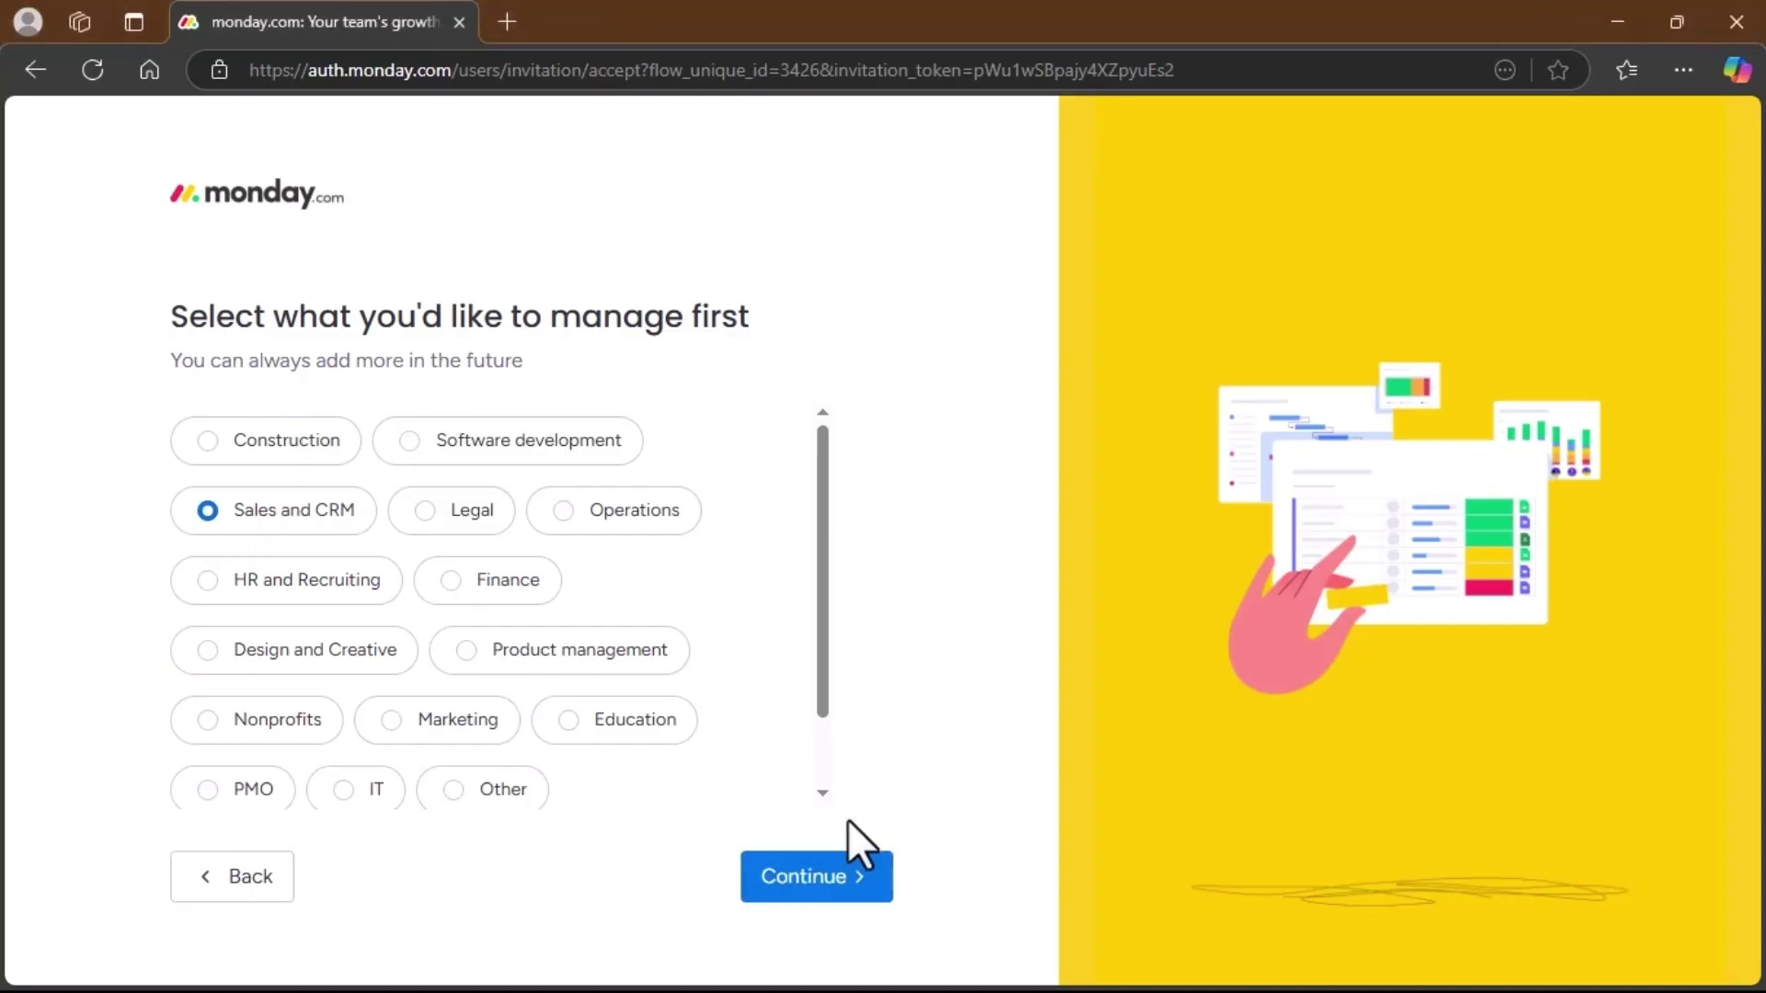
{"action": "left_click", "coordinate": [851, 869]}
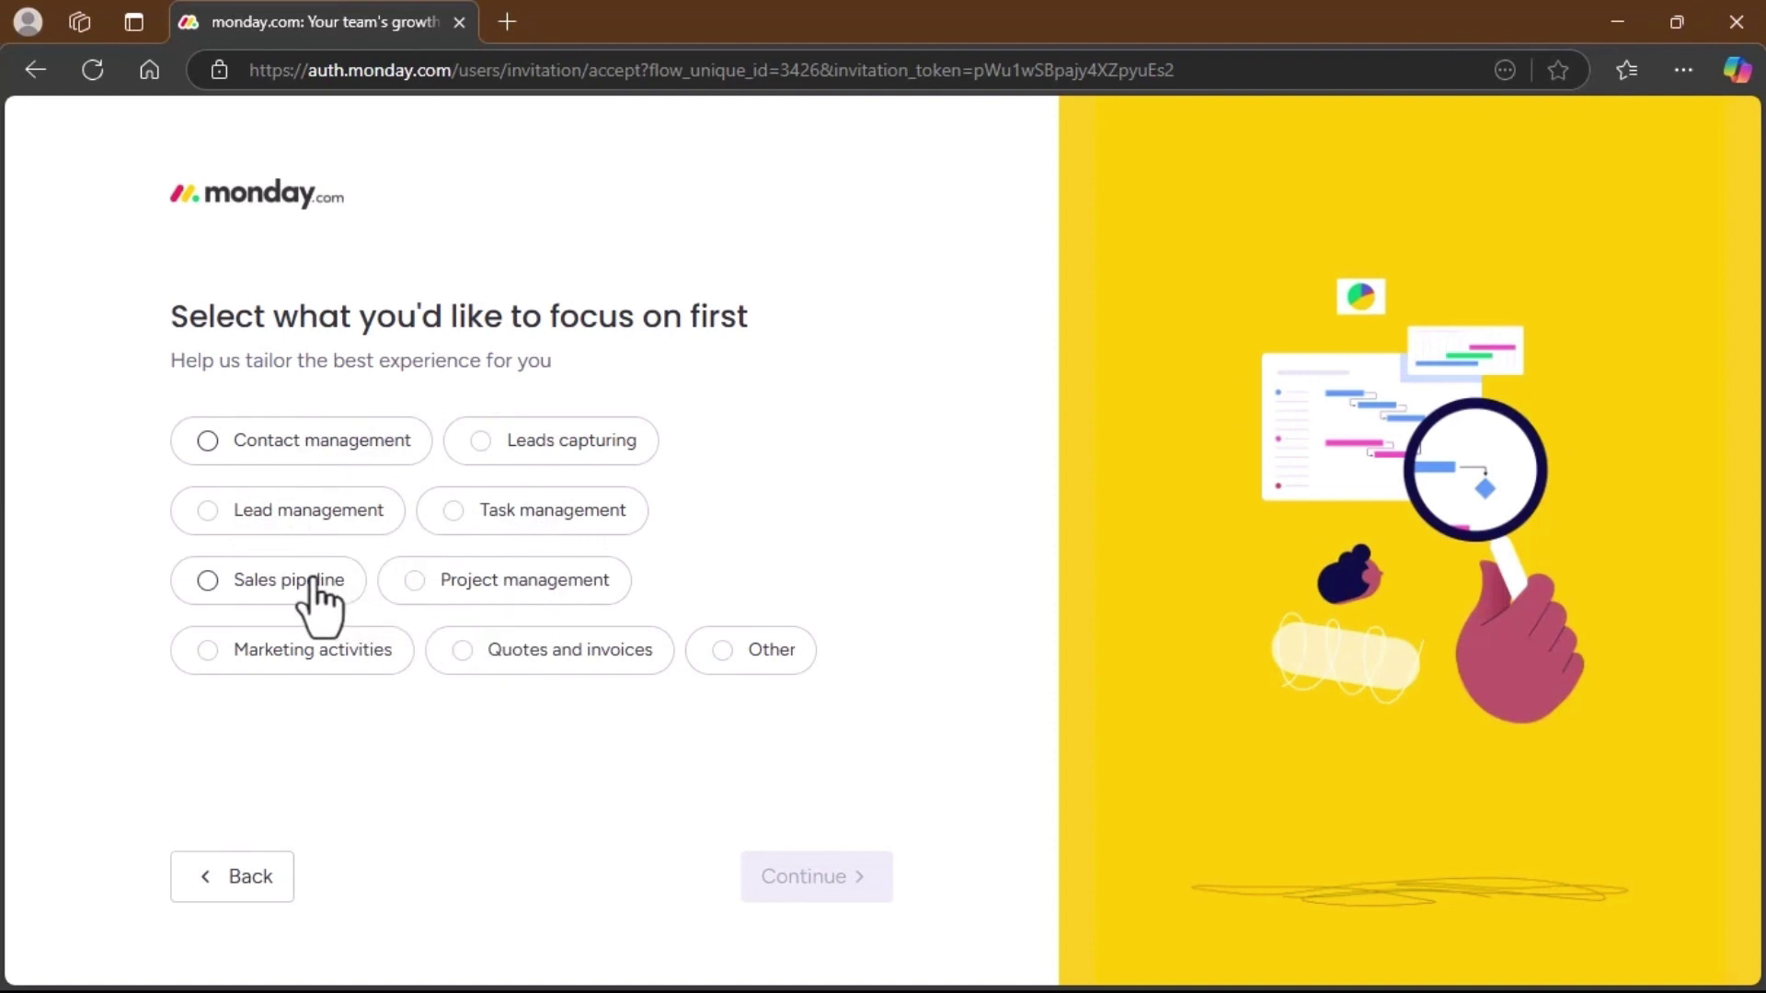
{"action": "left_click", "coordinate": [234, 588]}
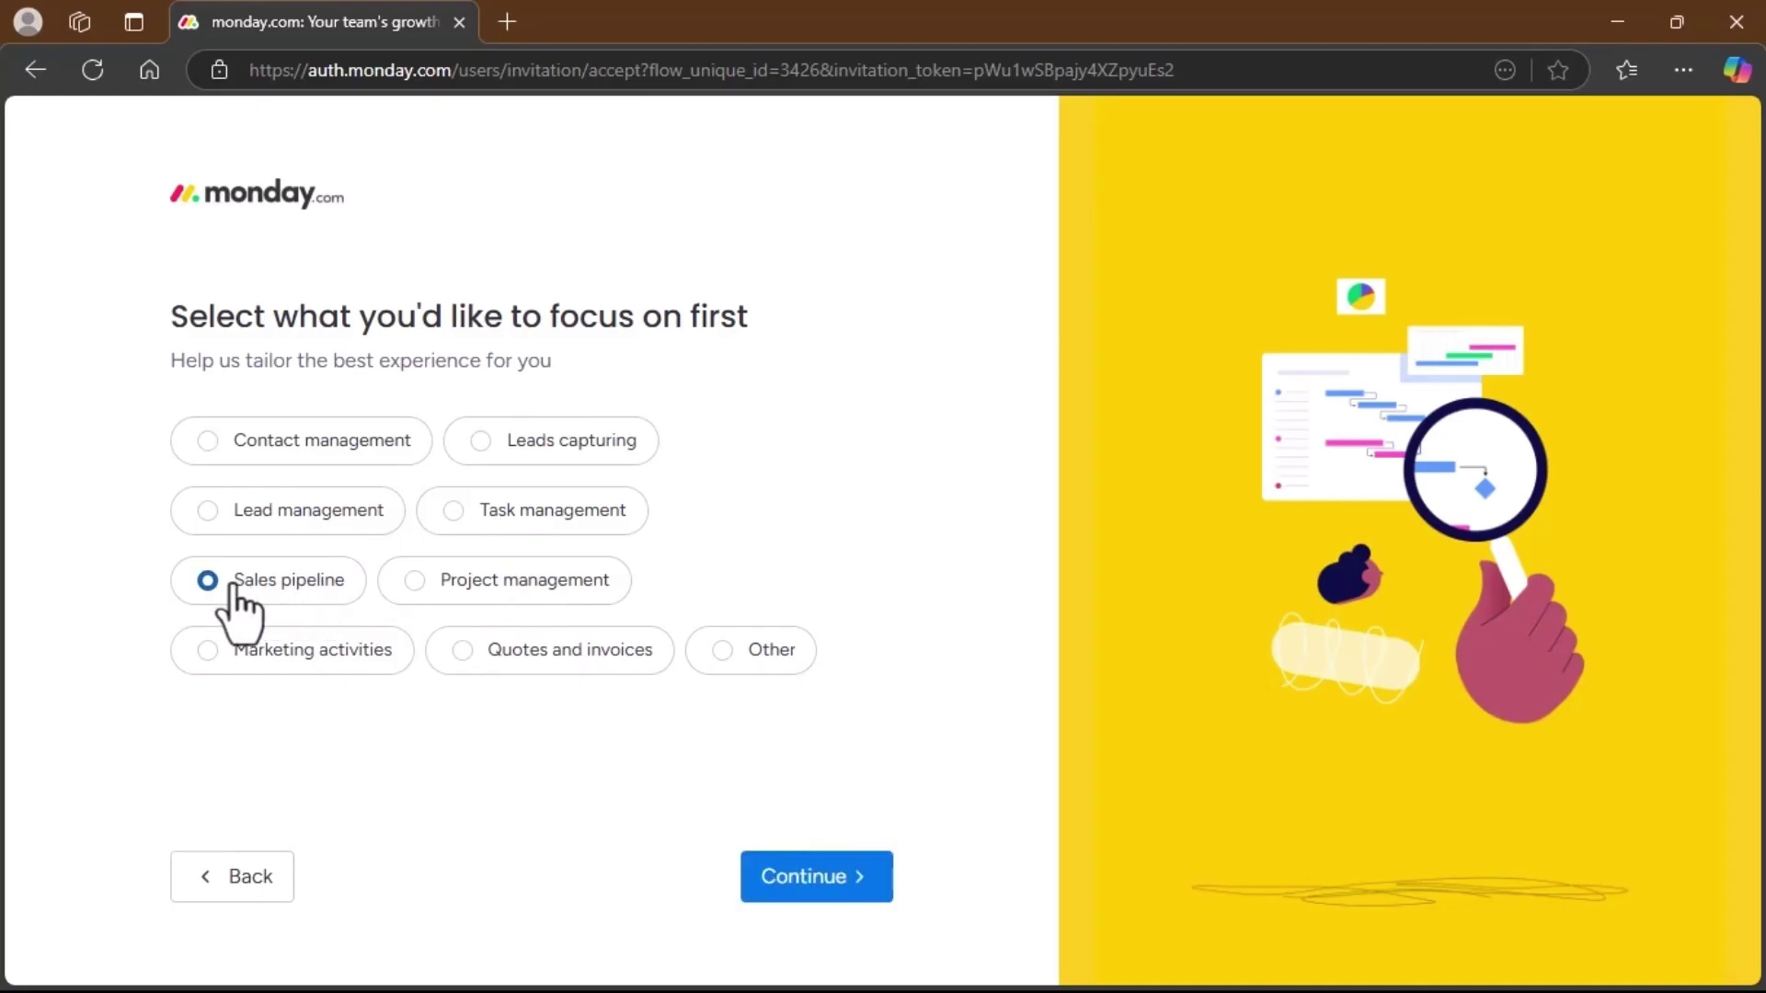
{"action": "left_click", "coordinate": [869, 860]}
- Postpone the team invitations and continue without syncing a Google or Microsoft account
{"action": "left_click", "coordinate": [414, 393]}
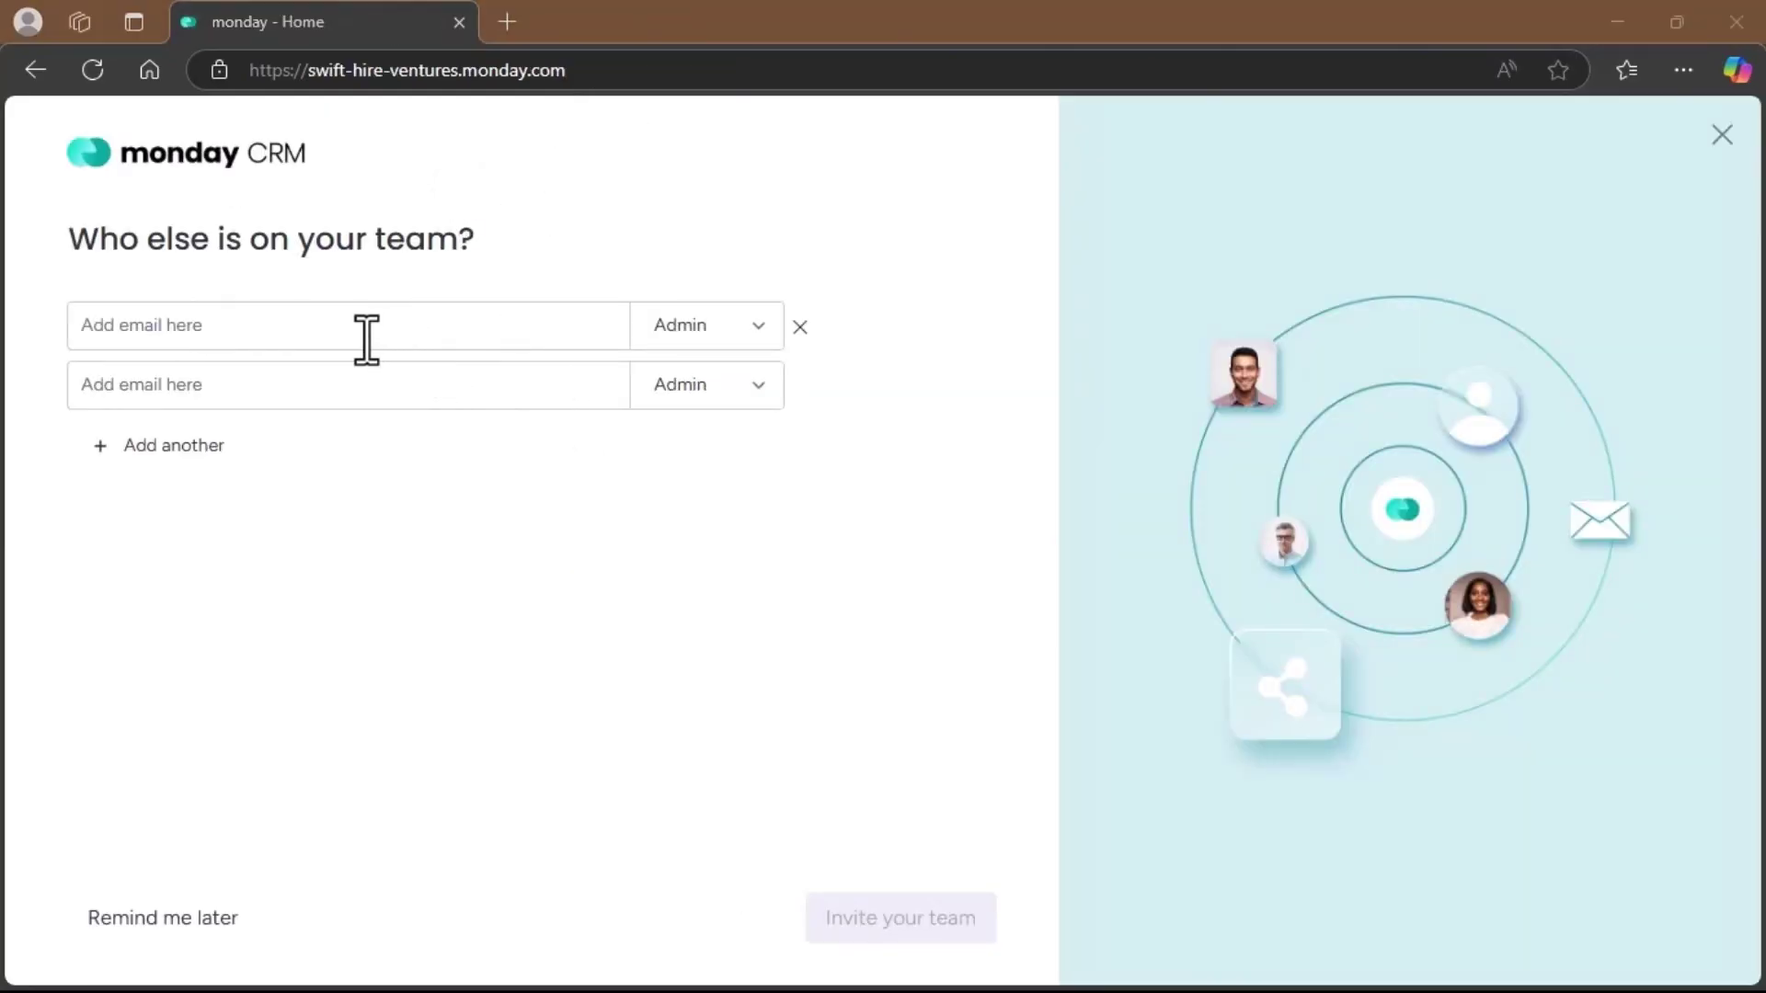
{"action": "left_click", "coordinate": [701, 333]}
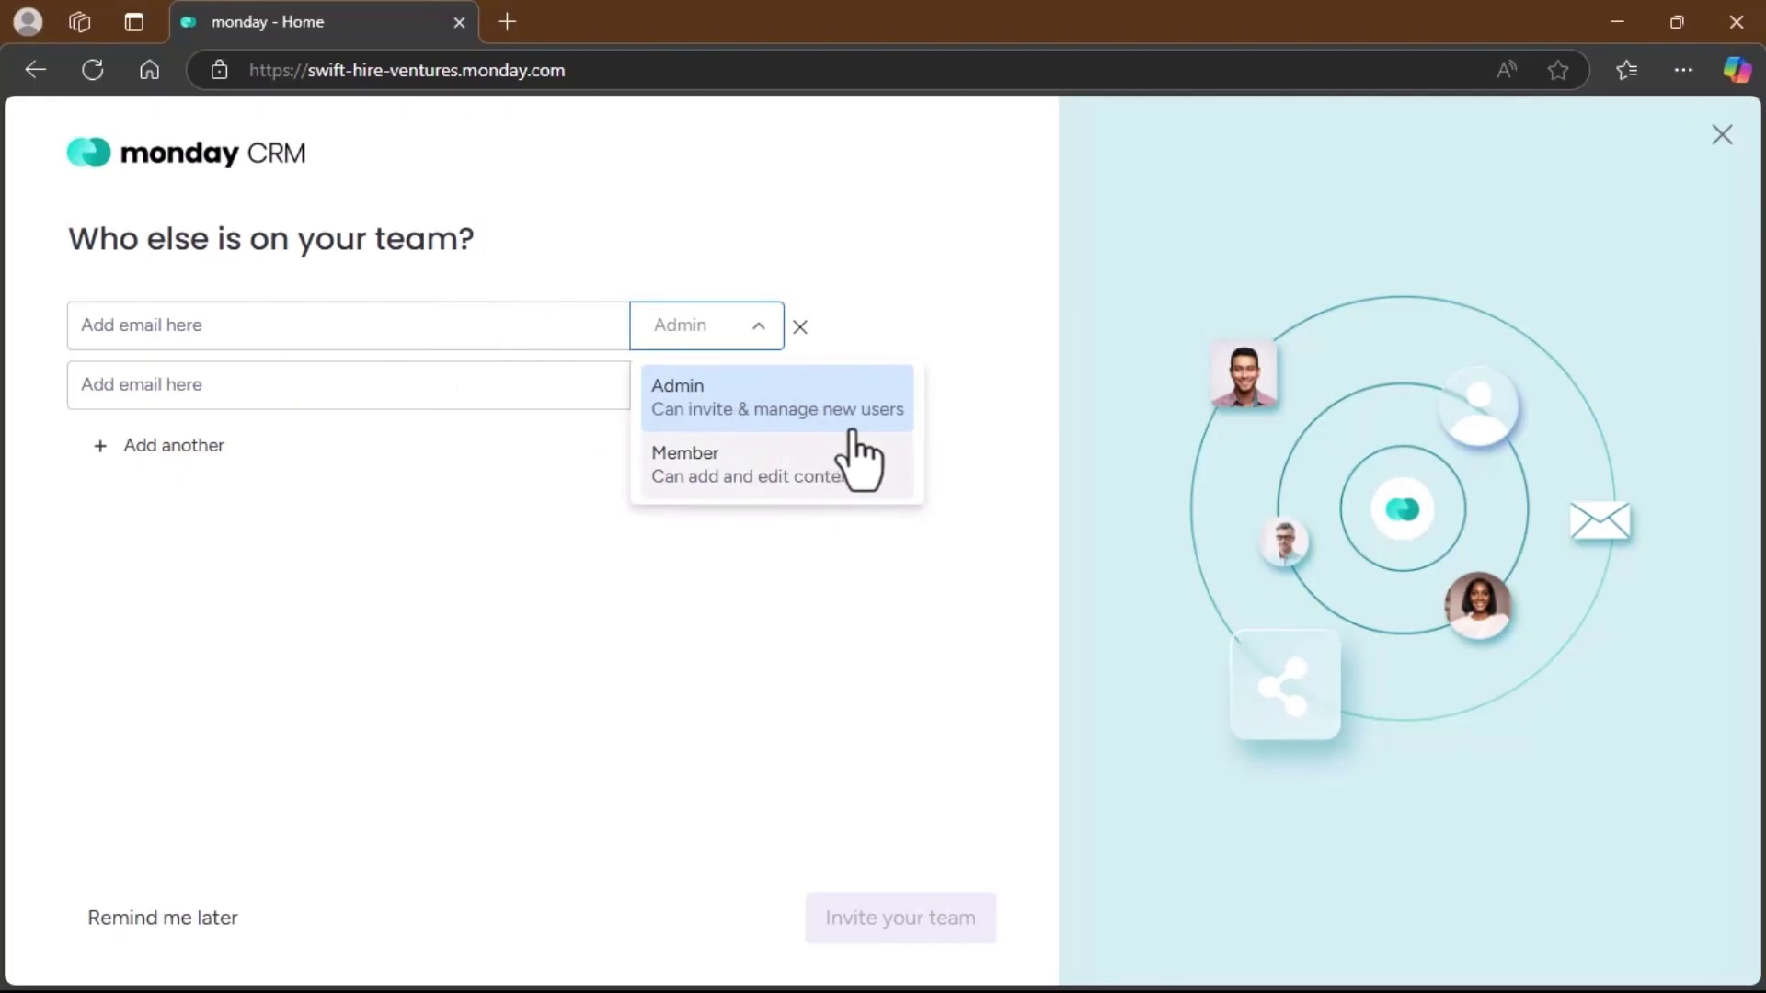
{"action": "left_click", "coordinate": [786, 530]}
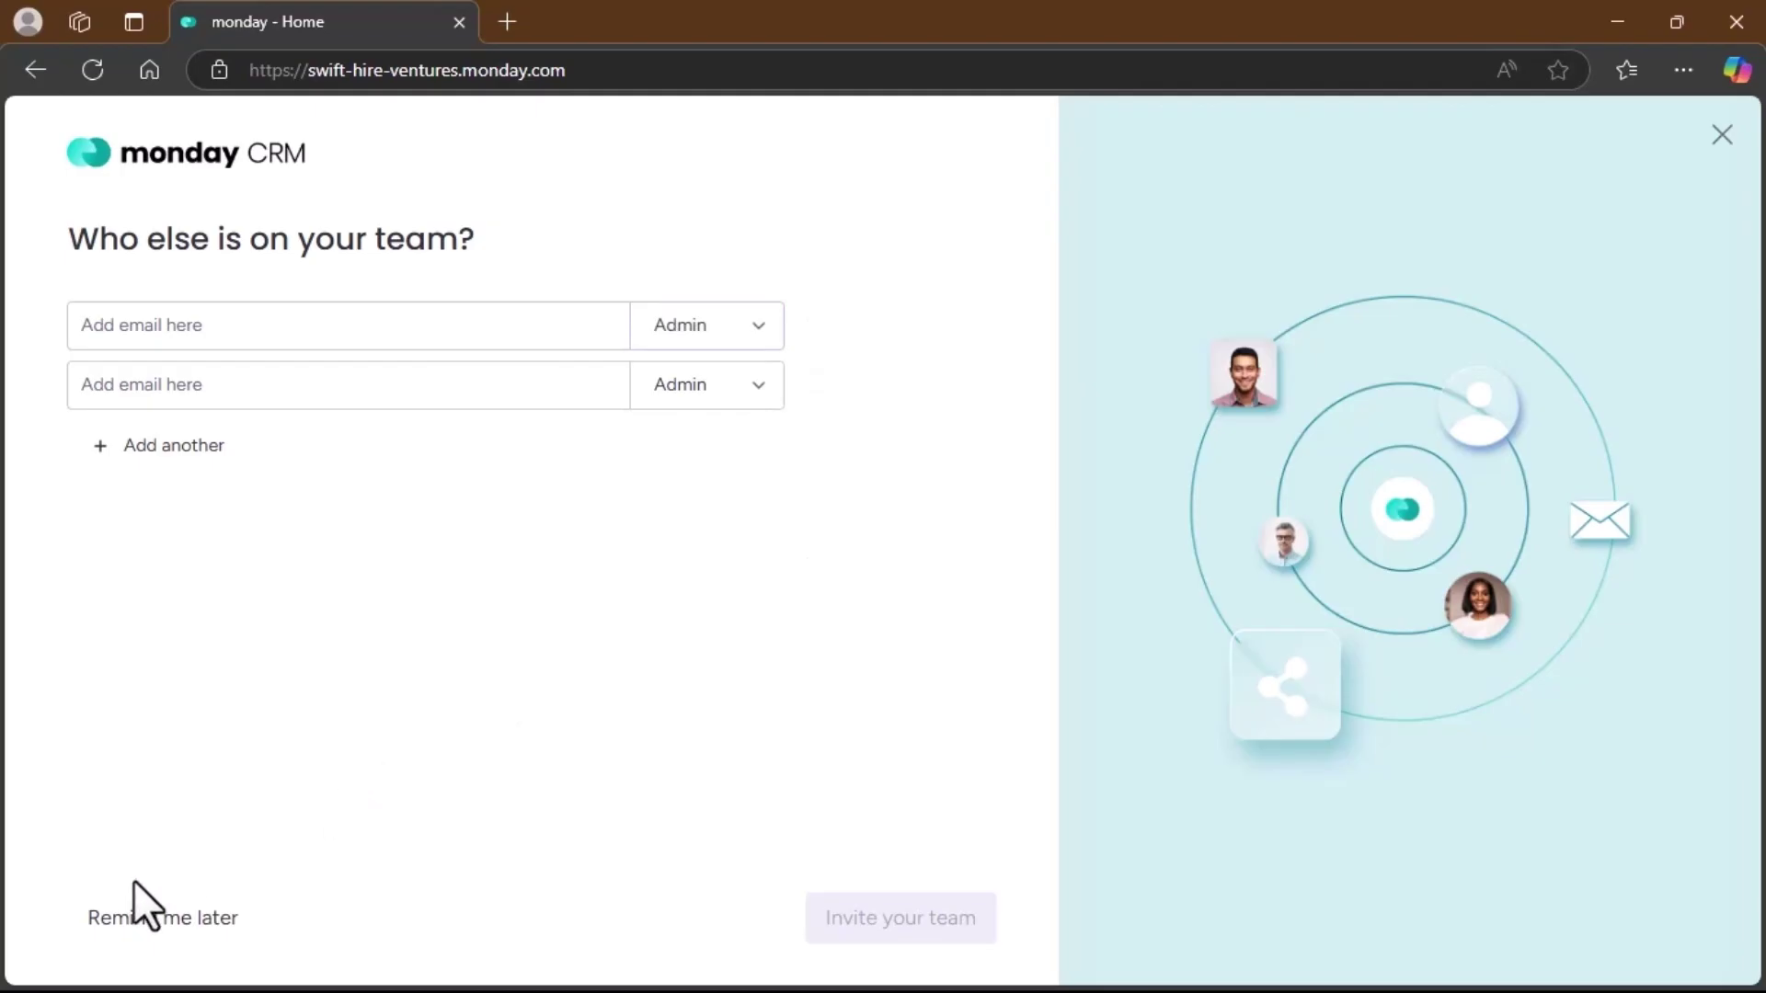
{"action": "left_click", "coordinate": [164, 927]}
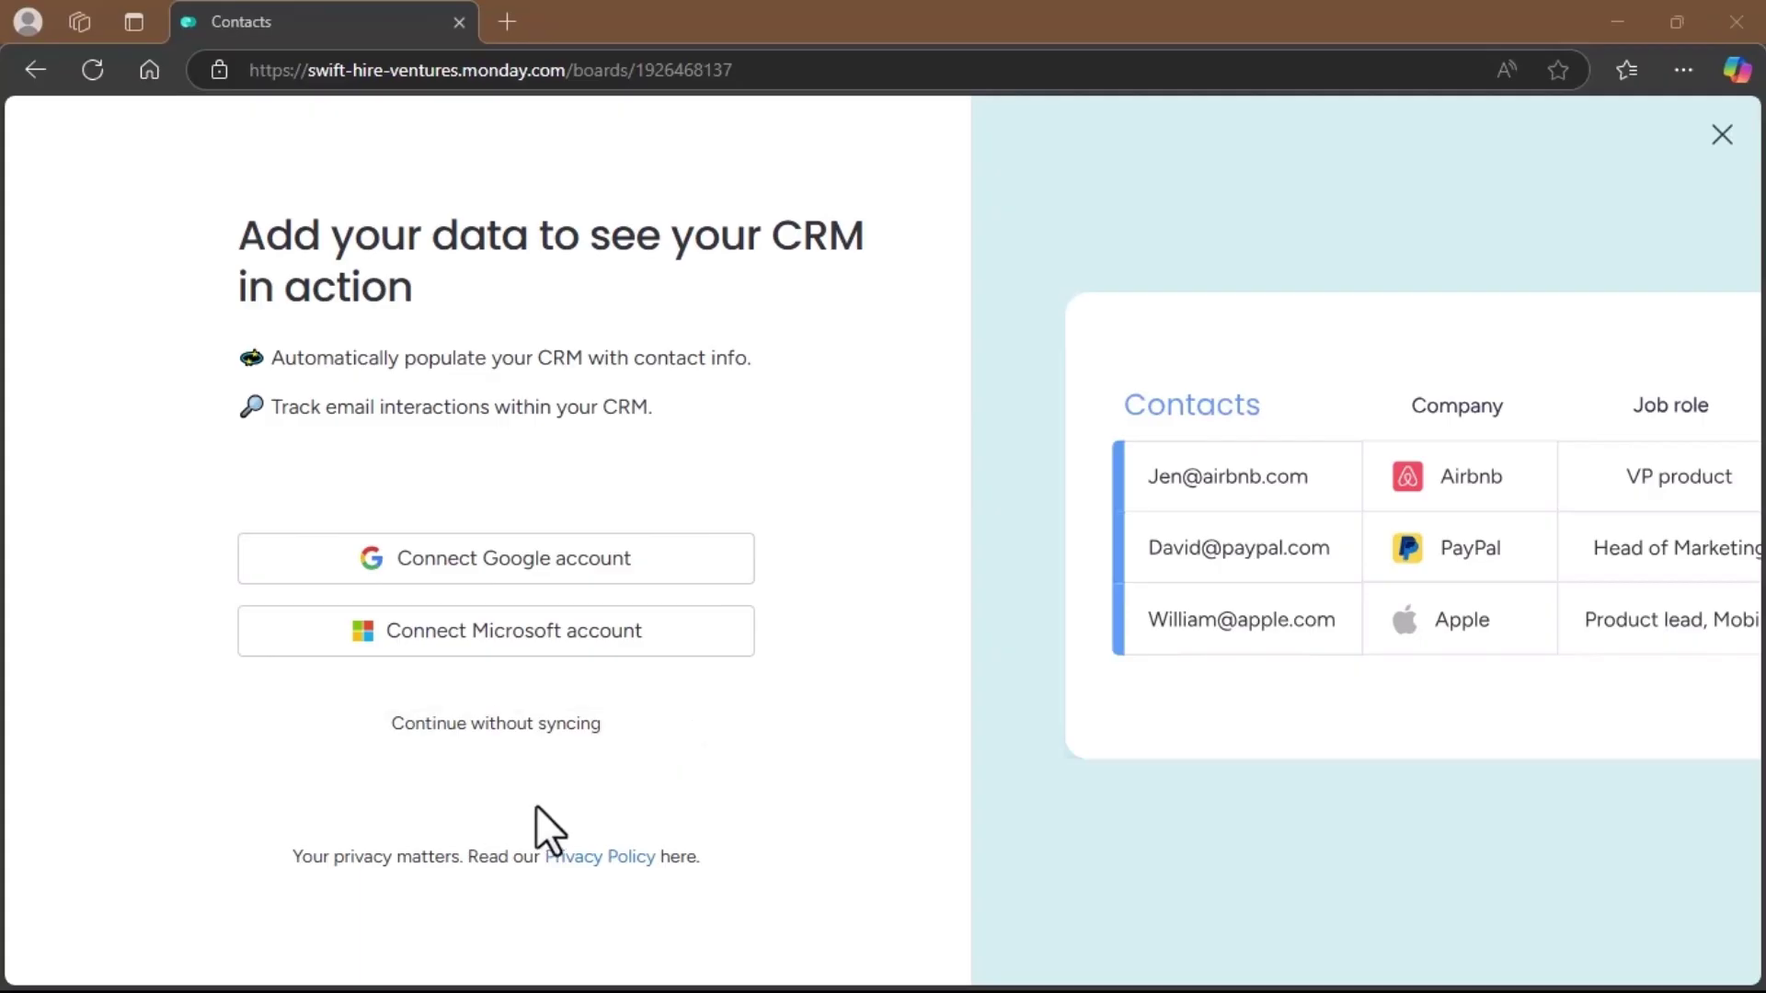
{"action": "left_click", "coordinate": [521, 726]}
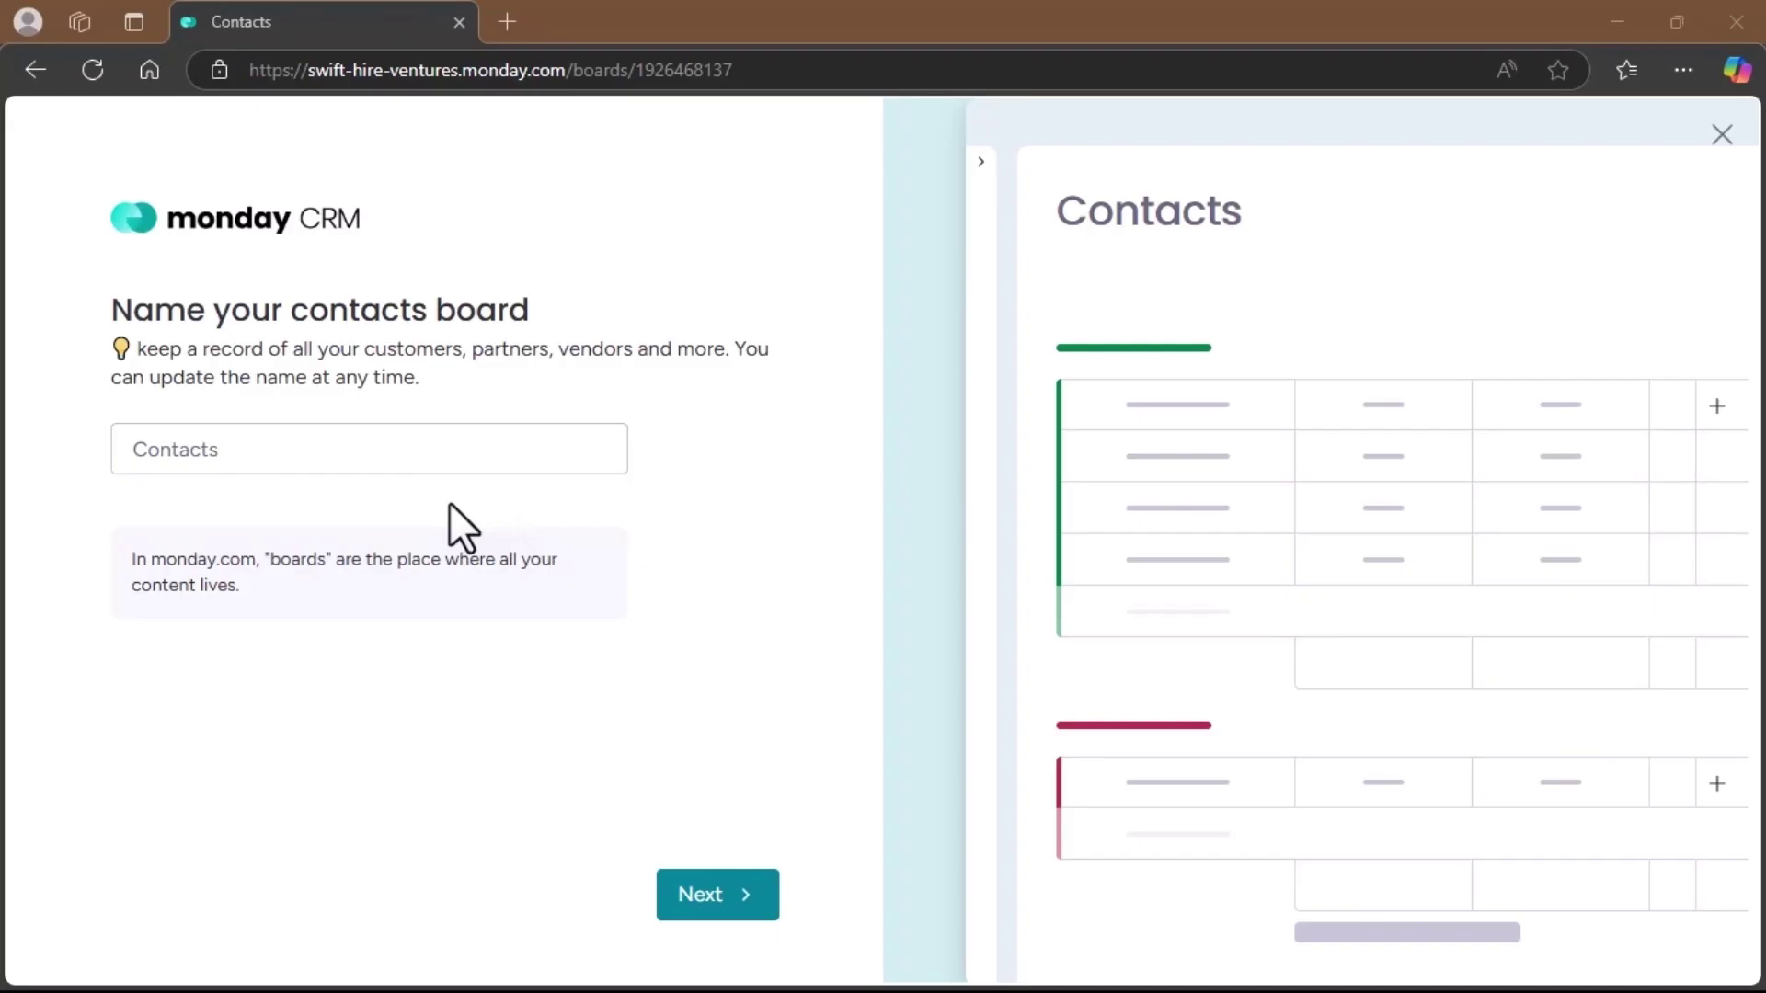
- Name the contacts board Starter Board and keep the three suggested sample contacts
{"action": "left_click", "coordinate": [320, 455]}
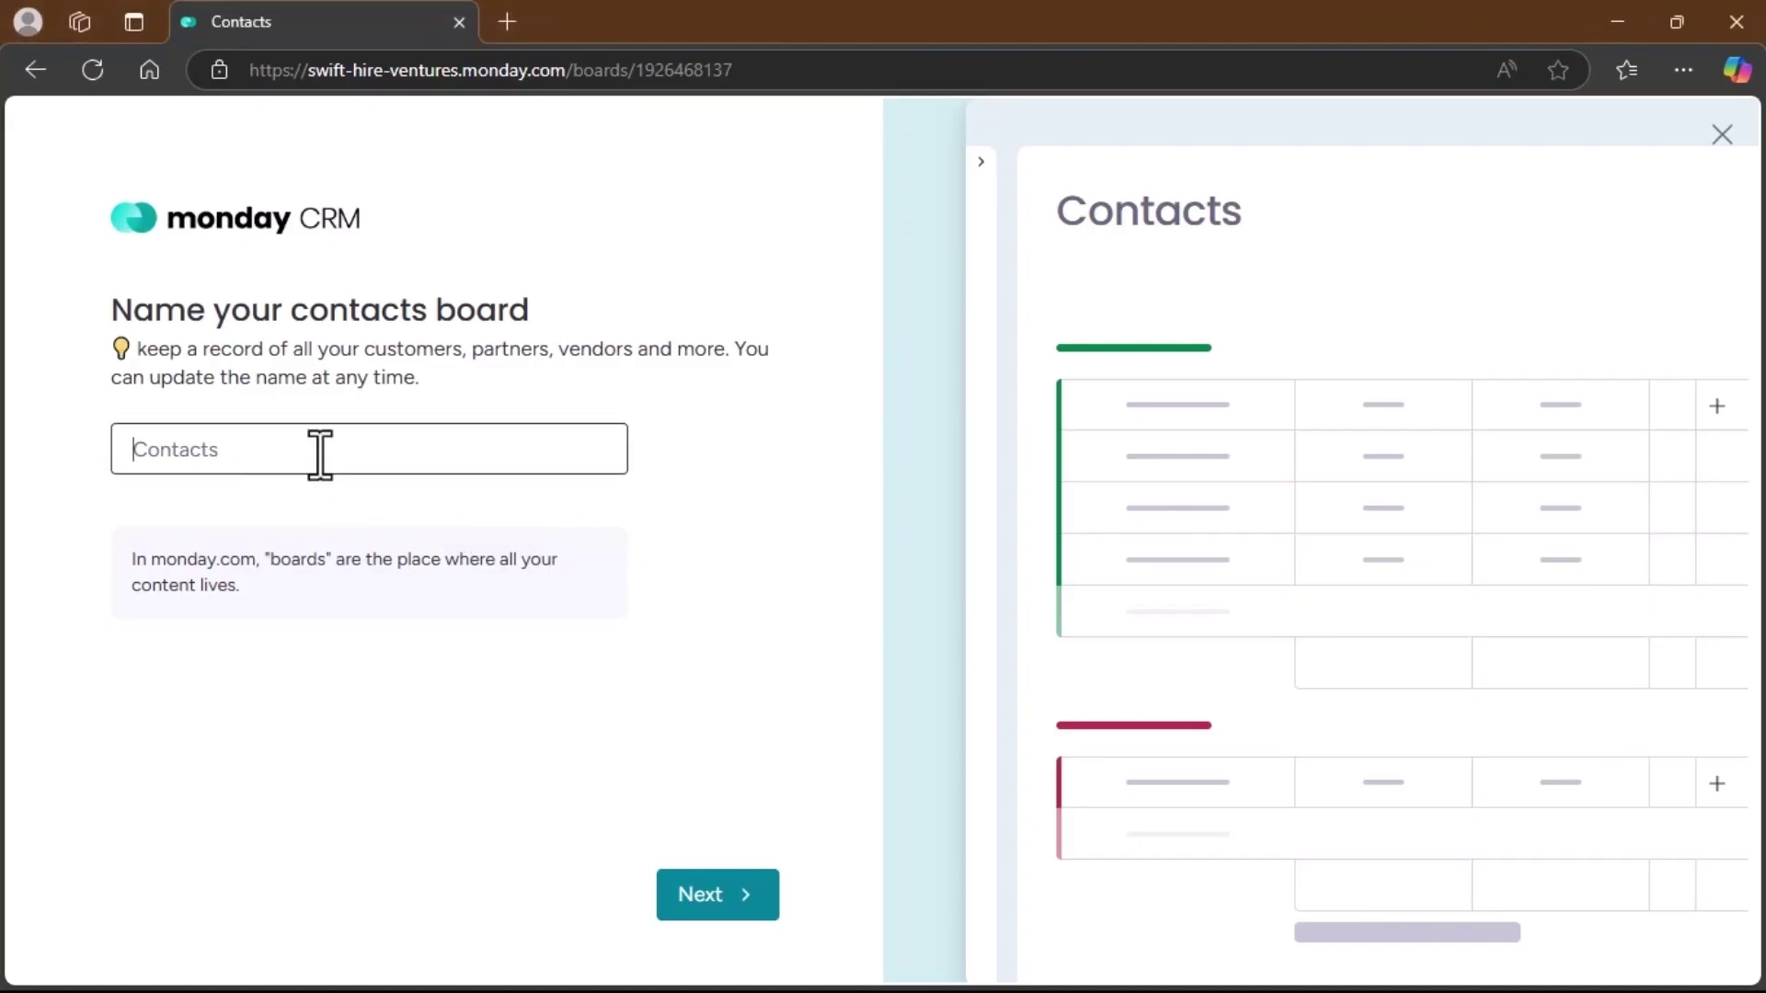
{"action": "left_click", "coordinate": [320, 452]}
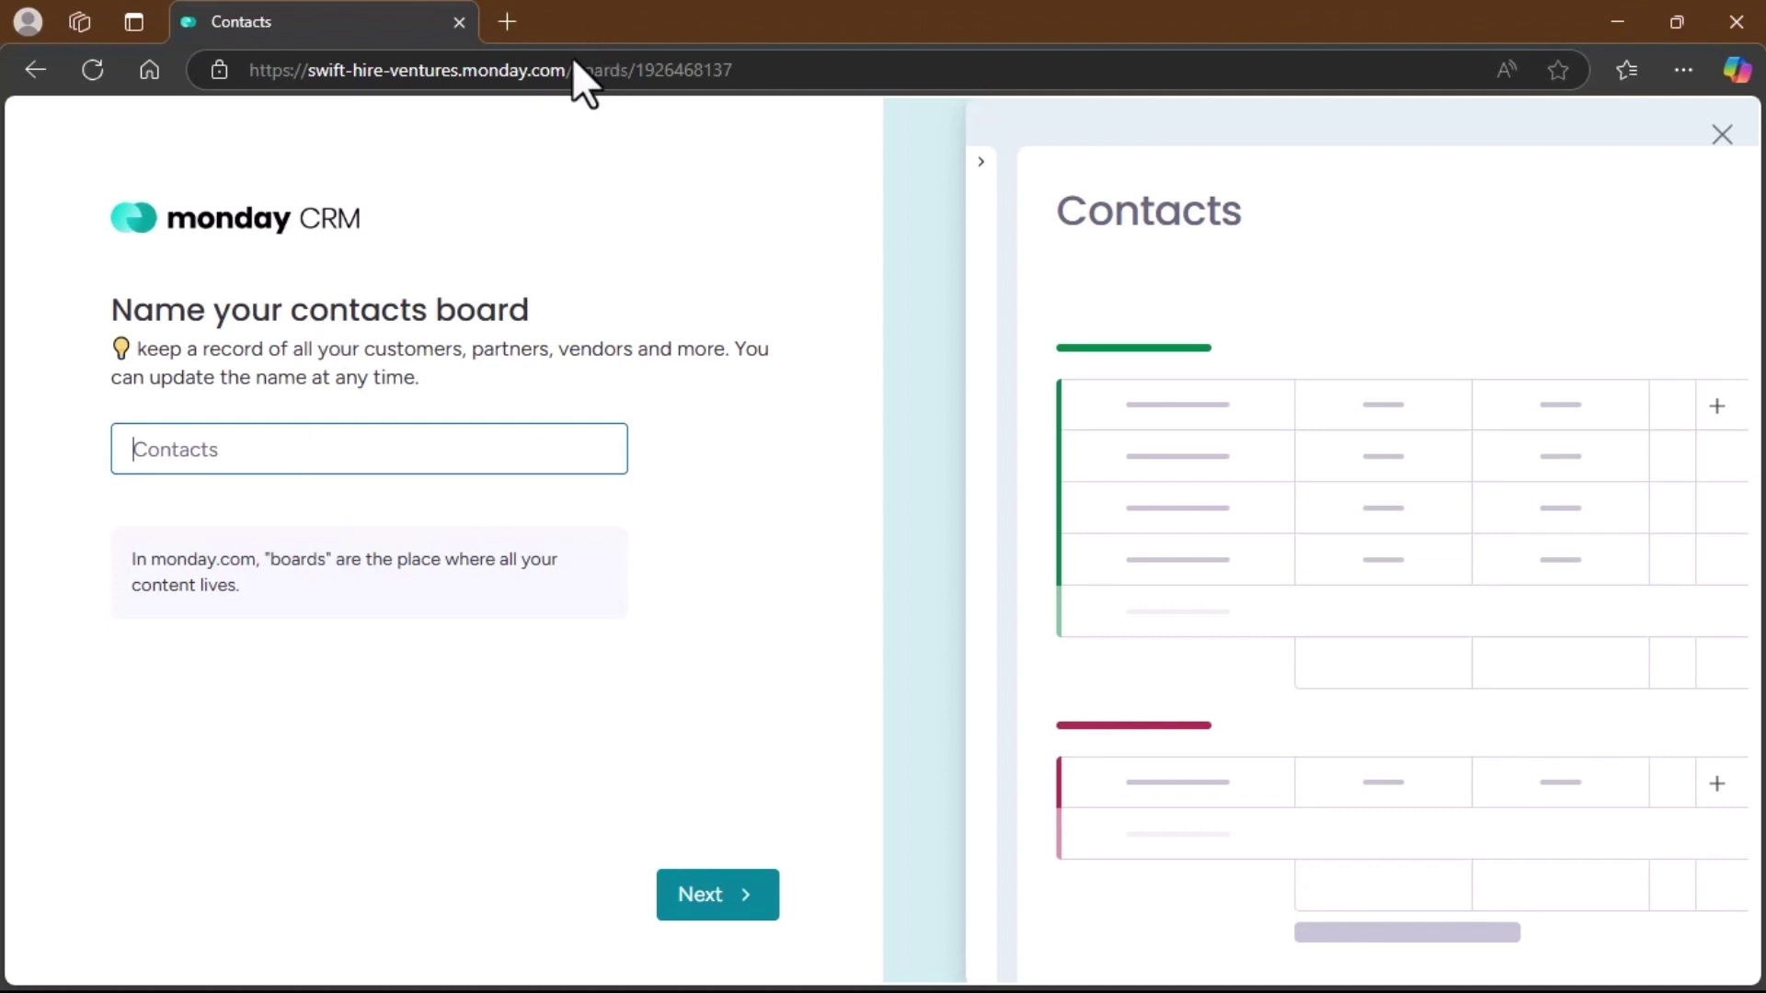
{"action": "key", "text": "Return"}
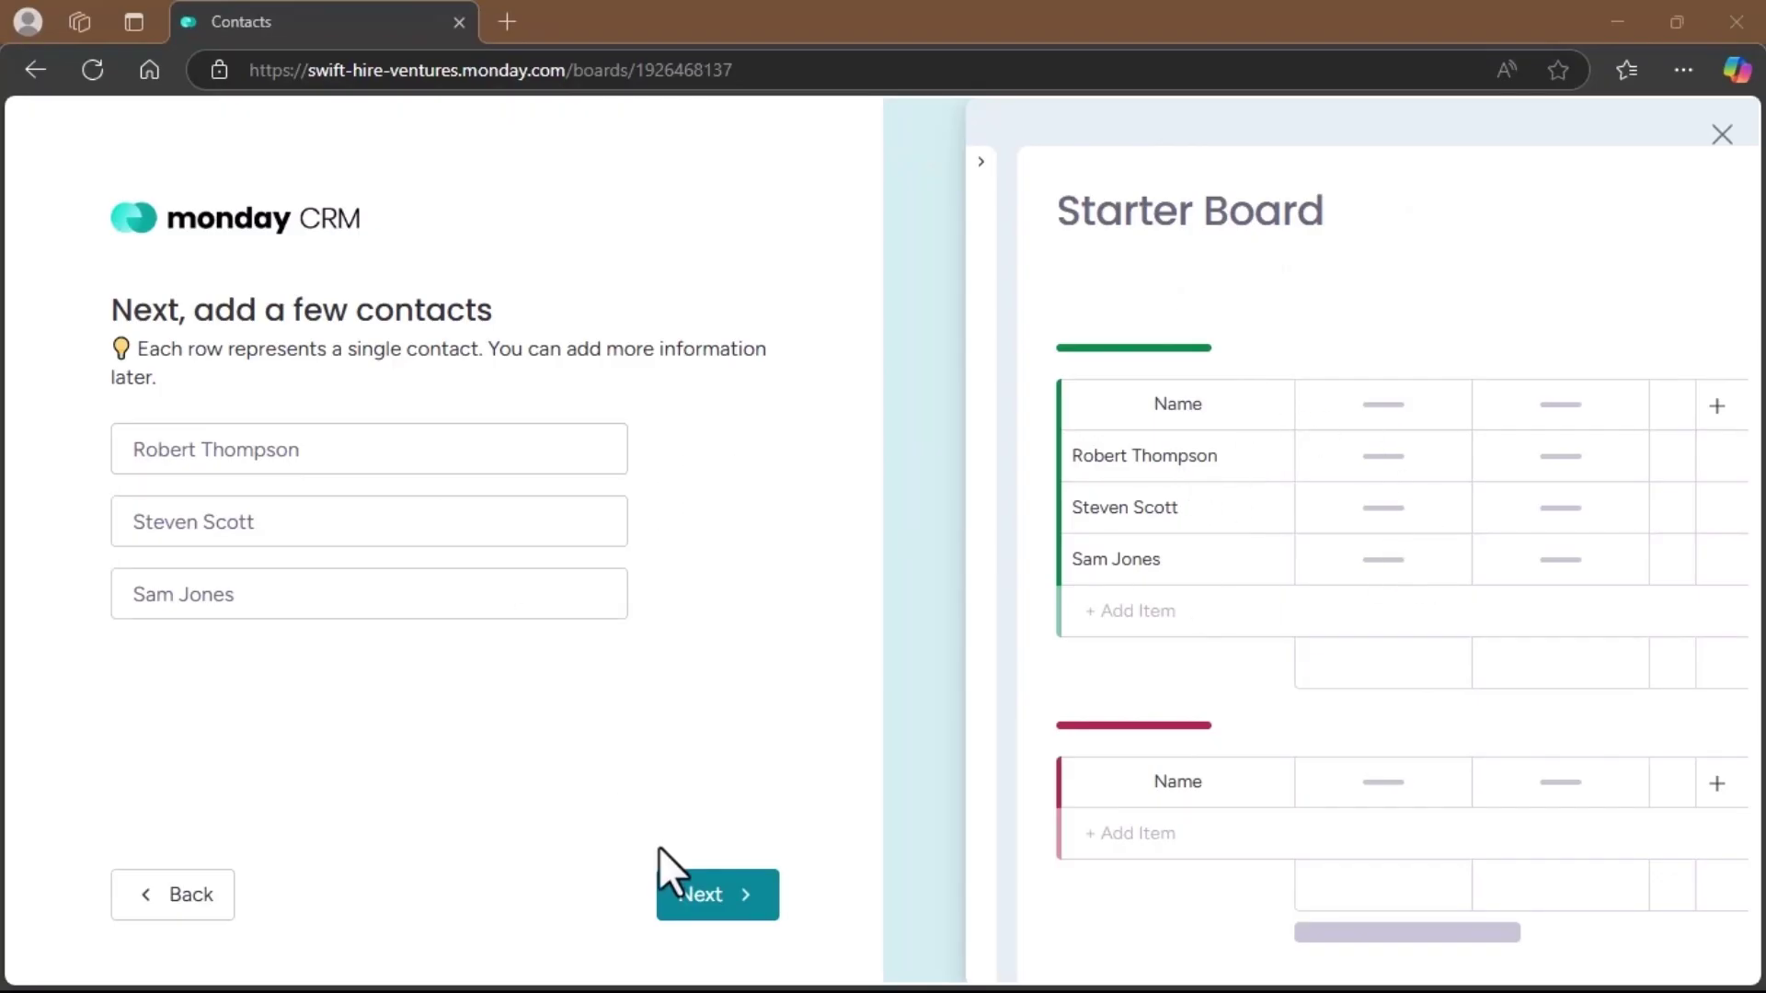
{"action": "left_click", "coordinate": [701, 924]}
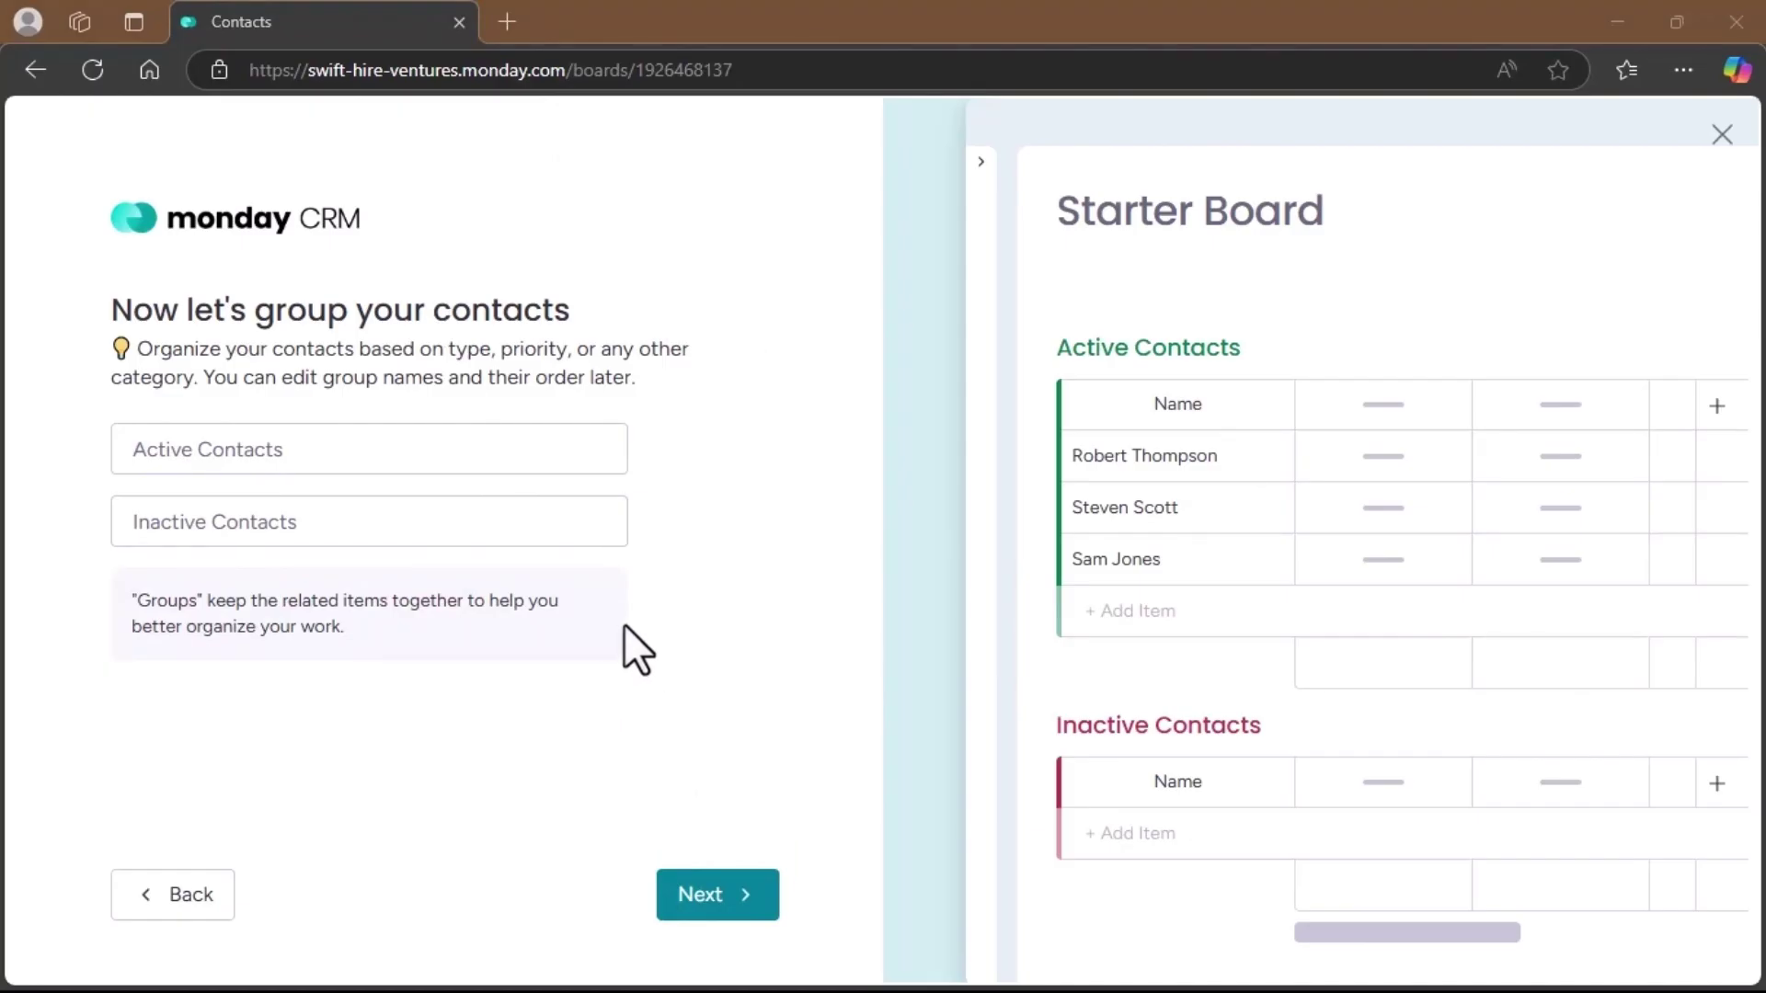
- Keep the Active Contacts and Inactive Contacts groups and the Email, Accounts, Deals and Phone columns, and finish the board setup
{"action": "left_click", "coordinate": [319, 448]}
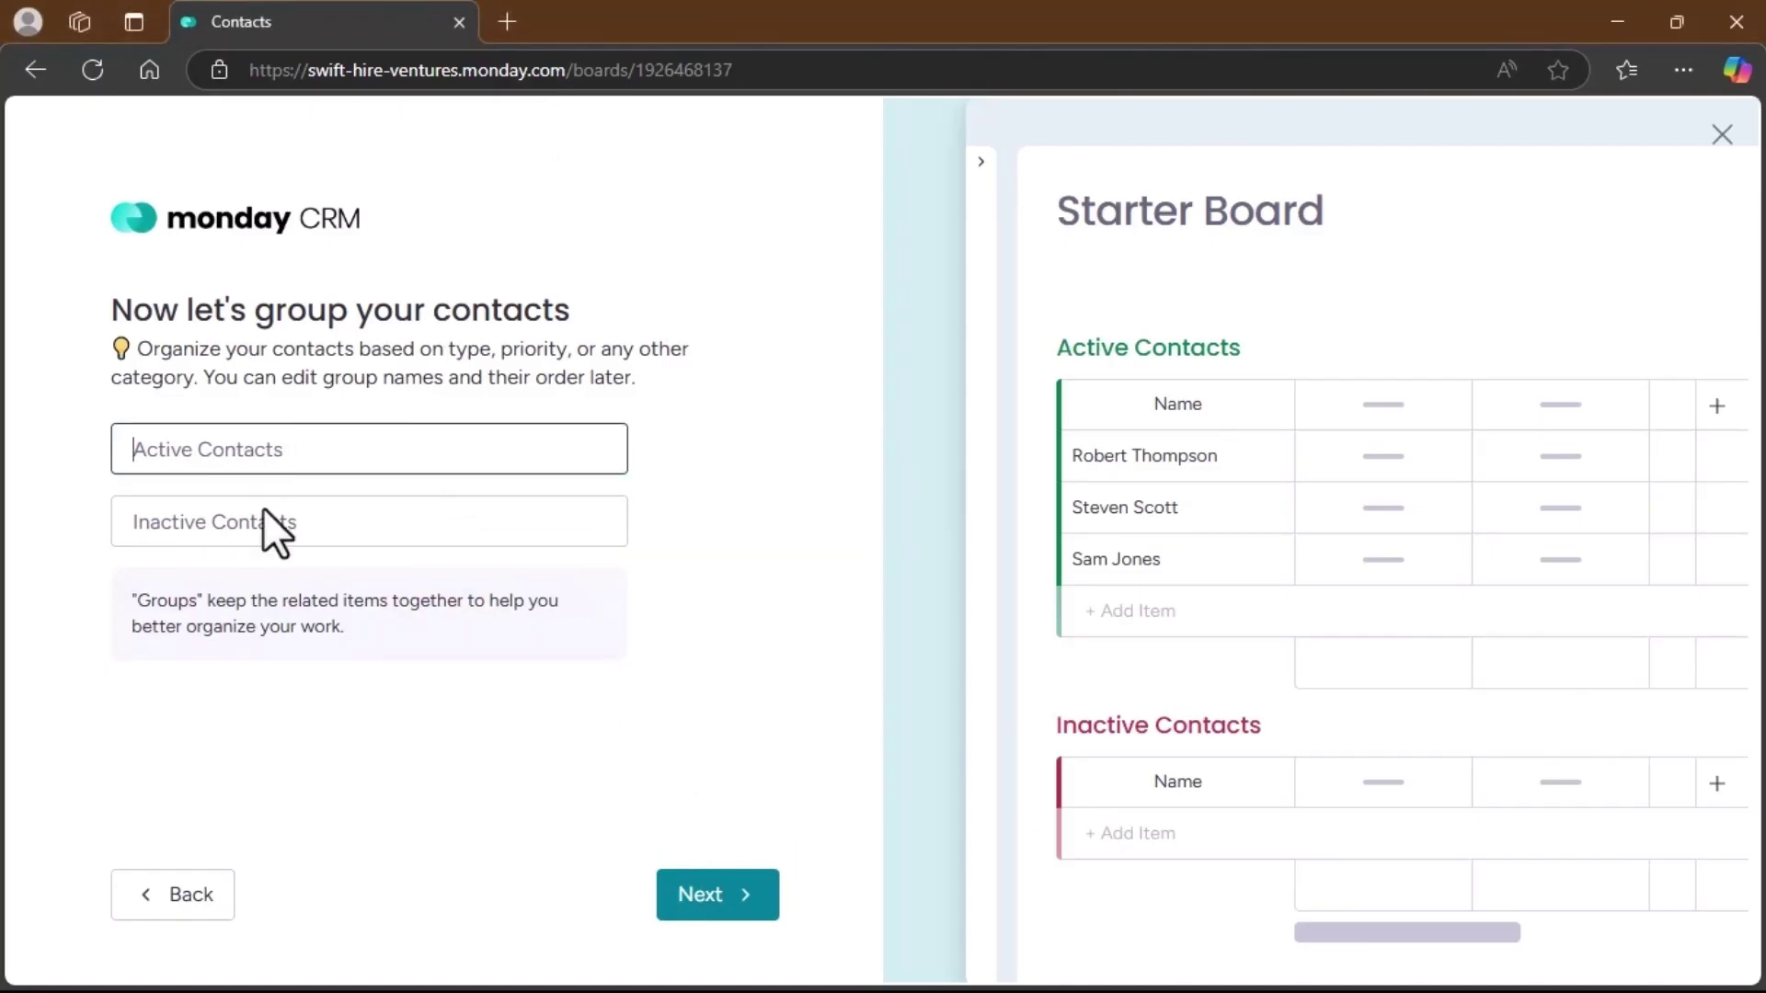
{"action": "left_click", "coordinate": [730, 883]}
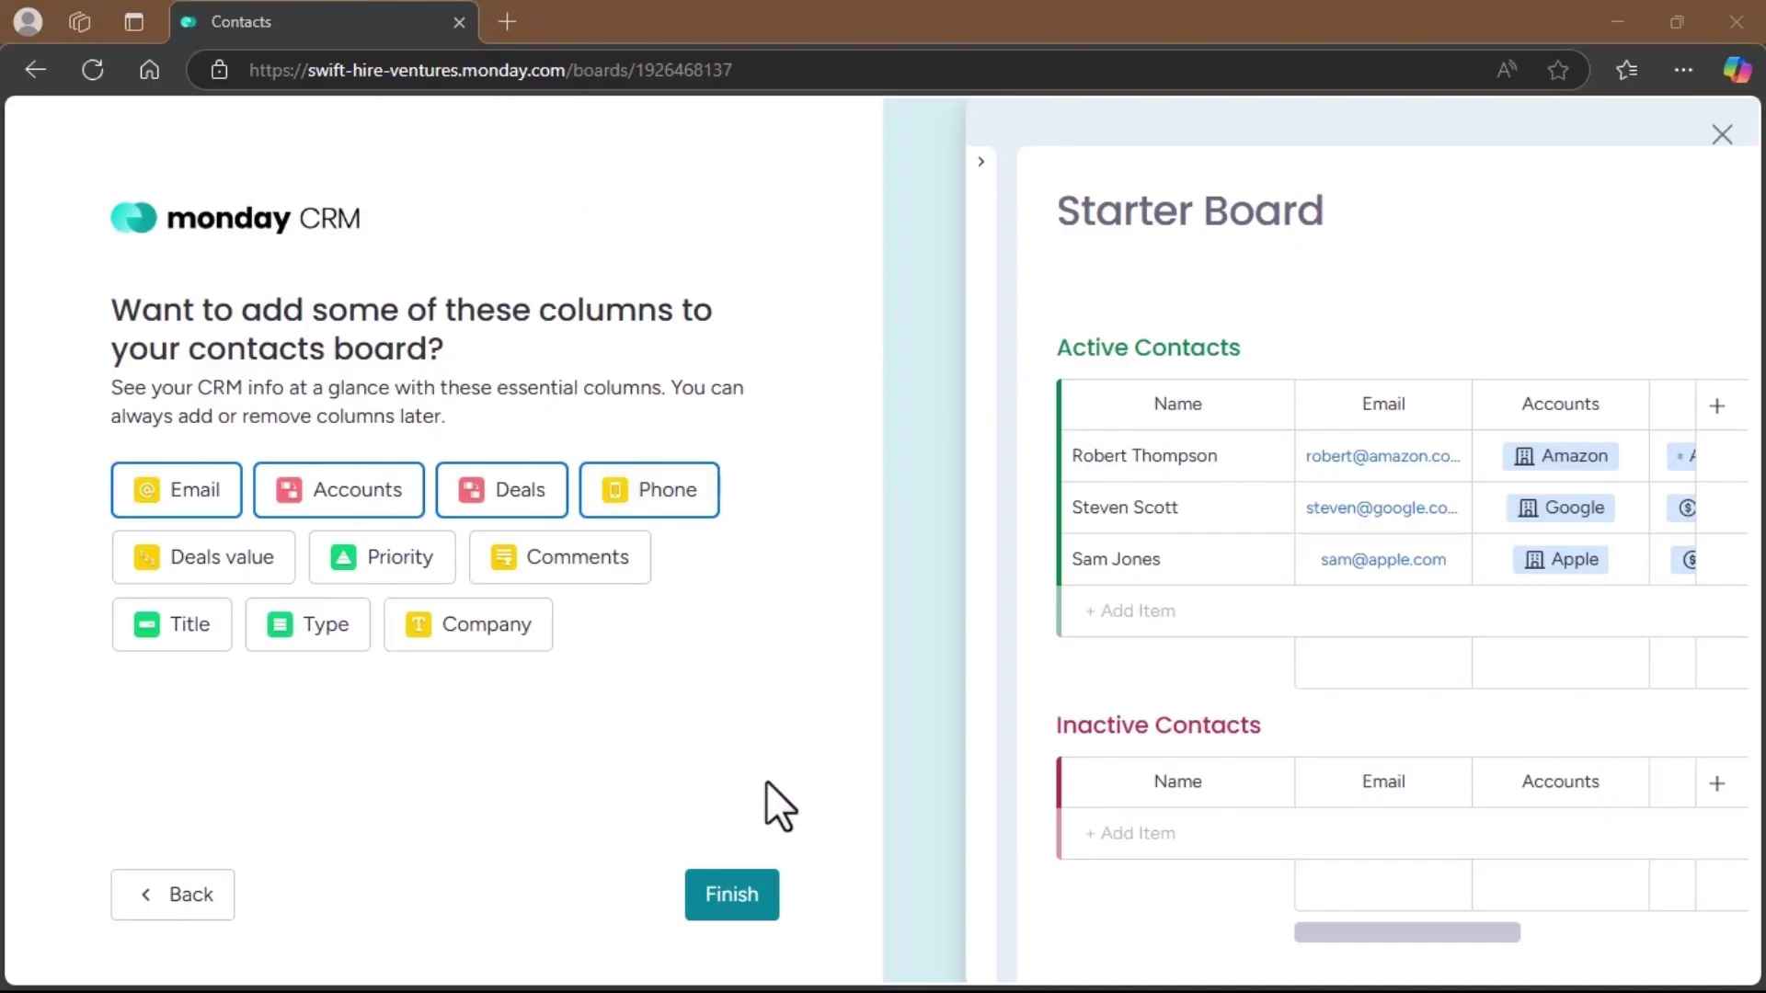
{"action": "left_click", "coordinate": [746, 899]}
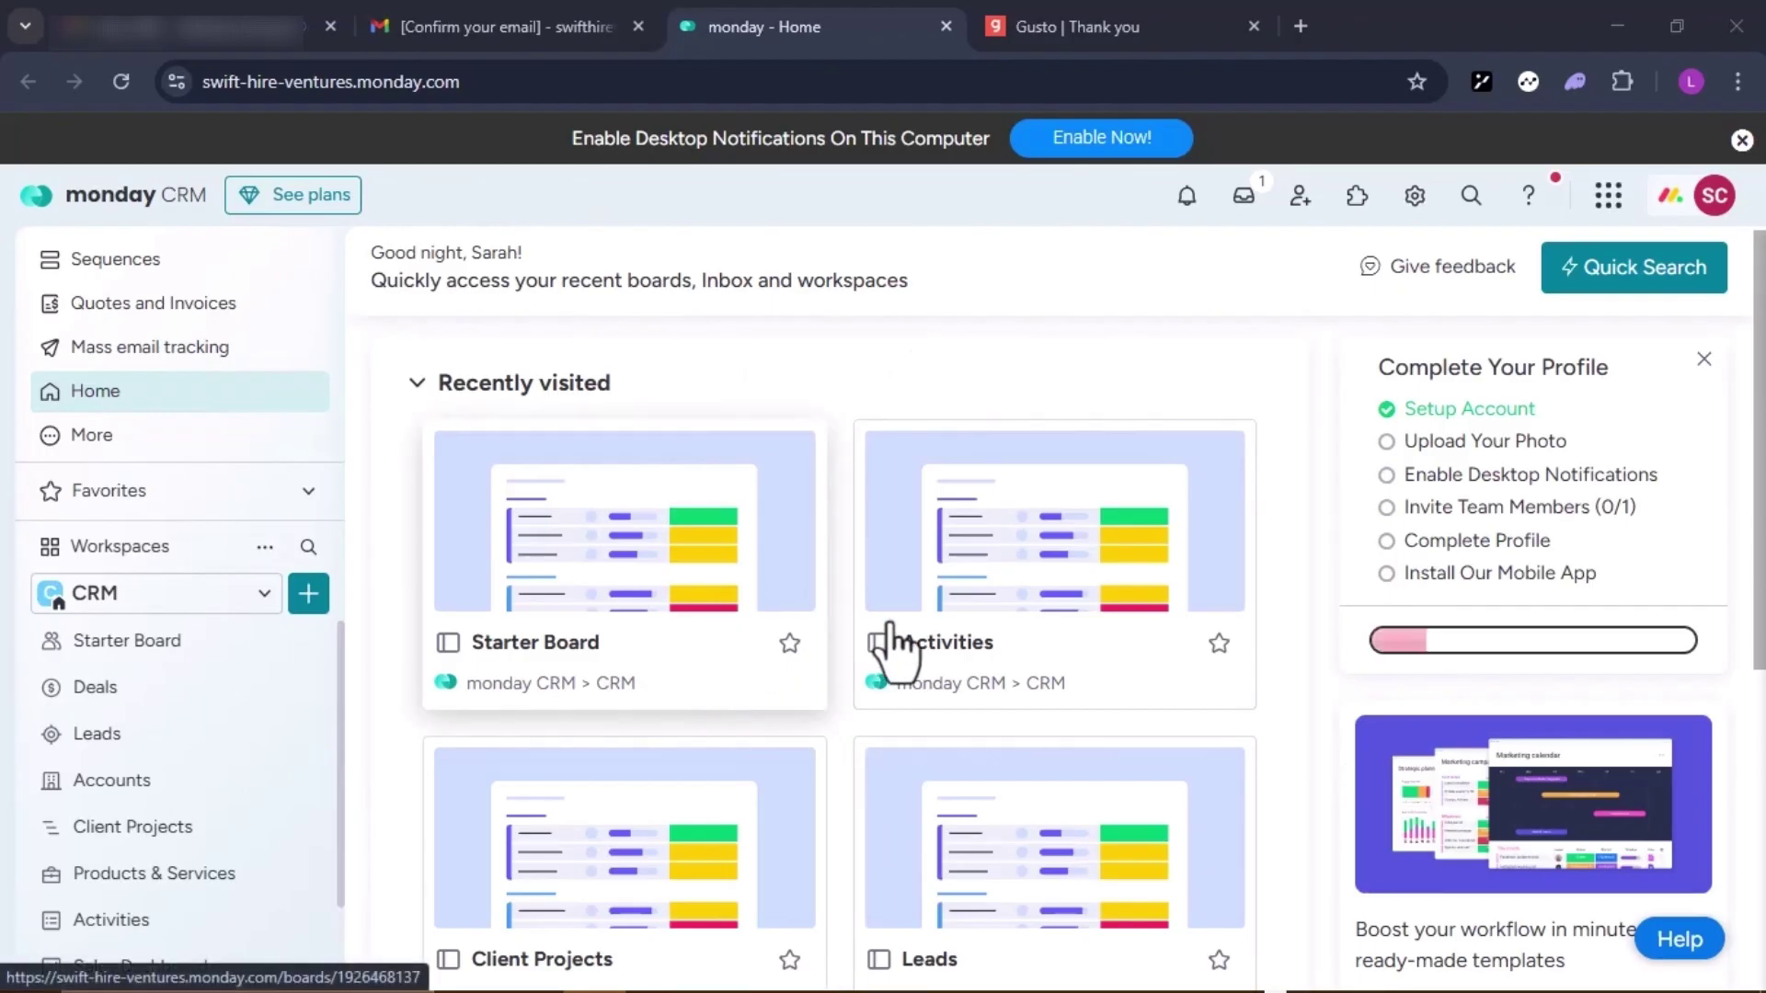
{"action": "scroll", "coordinate": [917, 653], "scroll_direction": "down", "scroll_amount": 1}
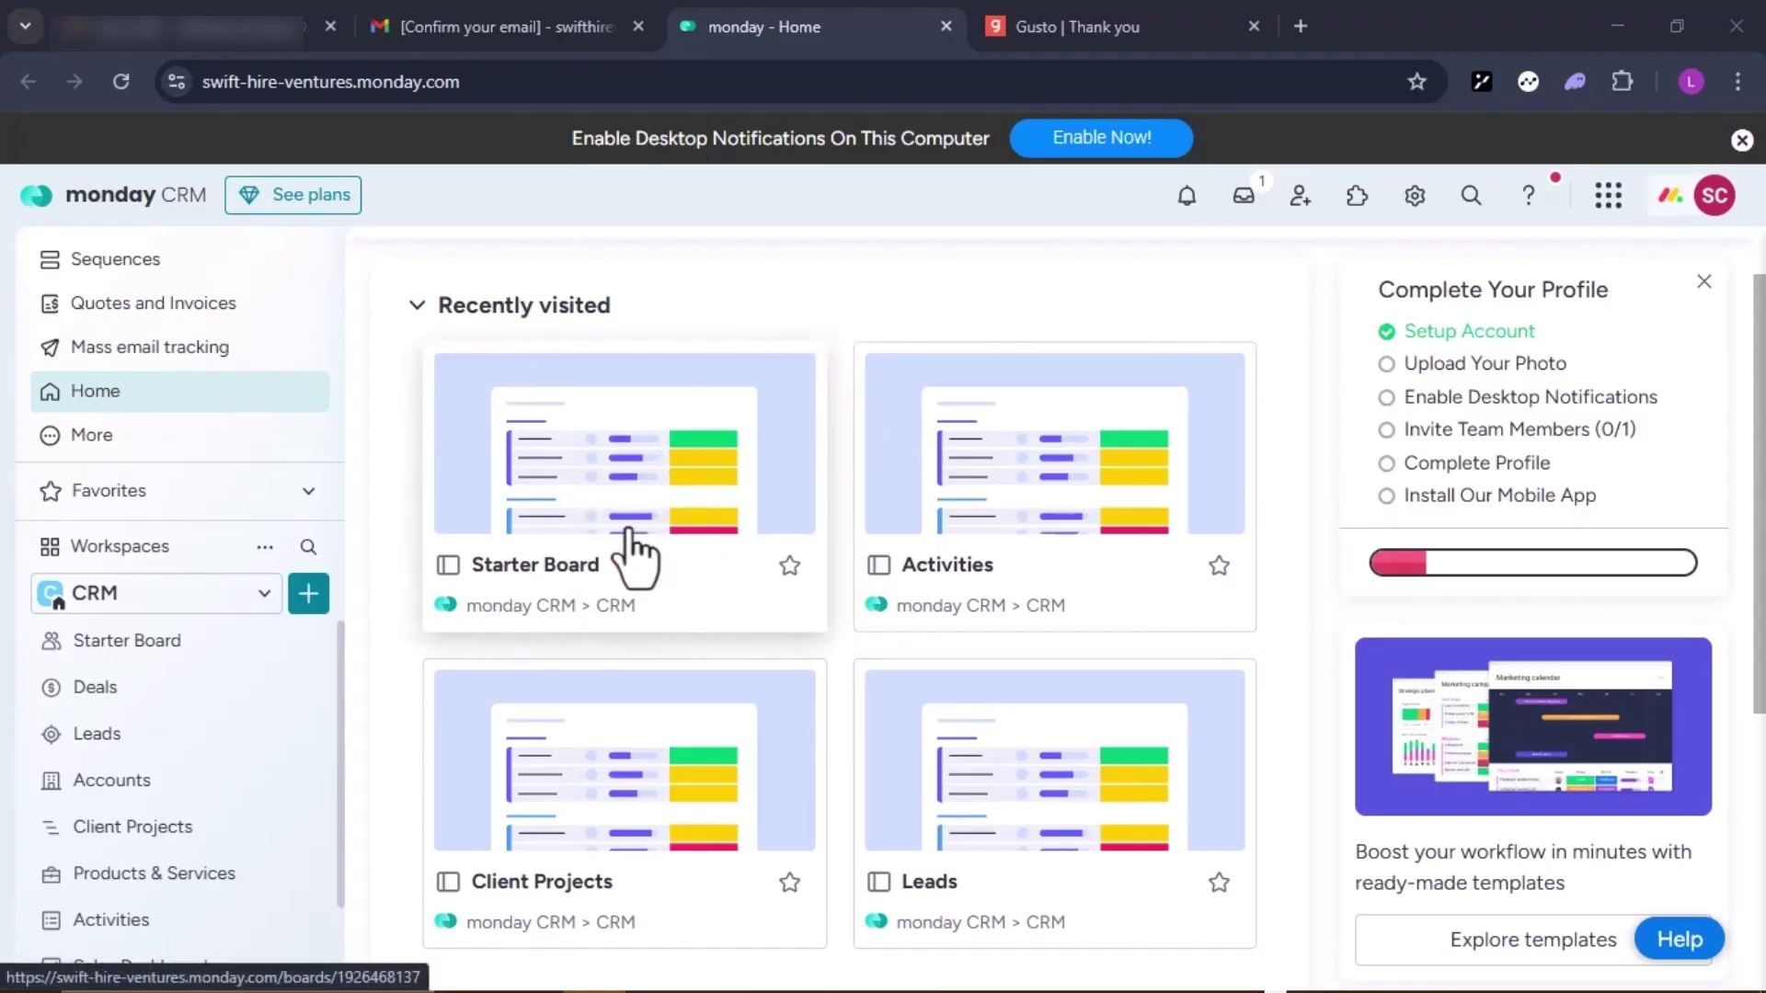
{"action": "scroll", "coordinate": [828, 478], "scroll_direction": "up", "scroll_amount": 1}
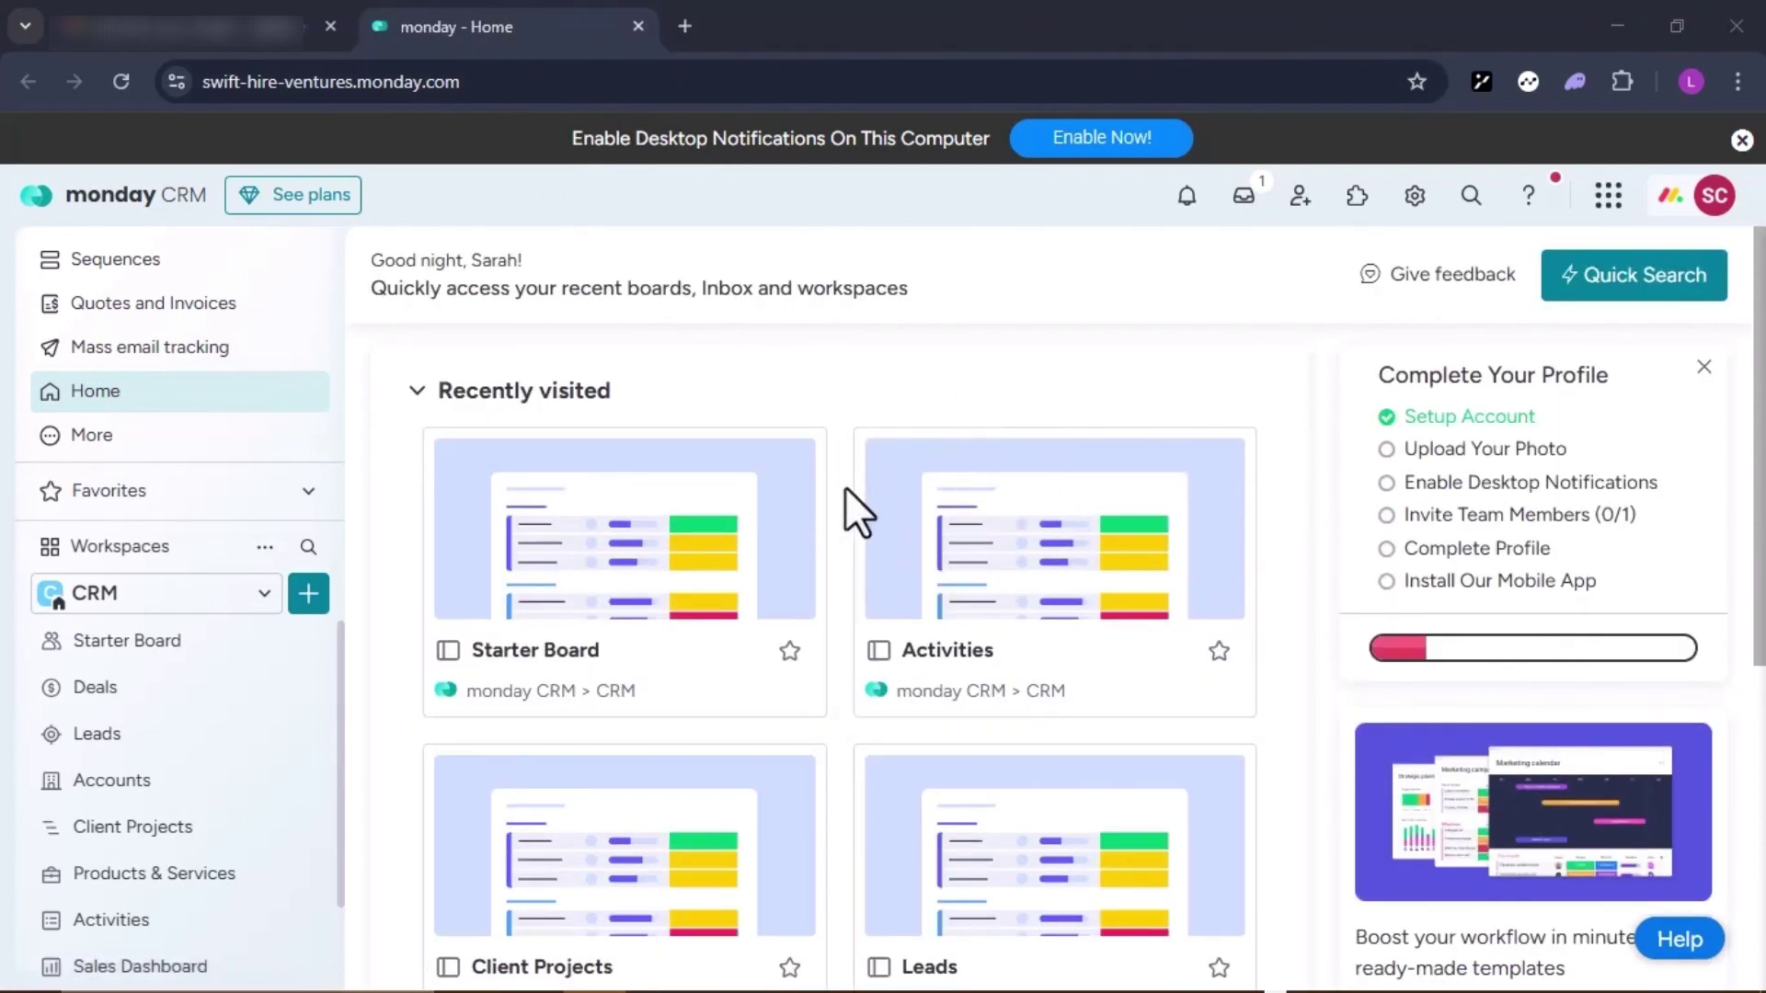
{"action": "left_click", "coordinate": [264, 594]}
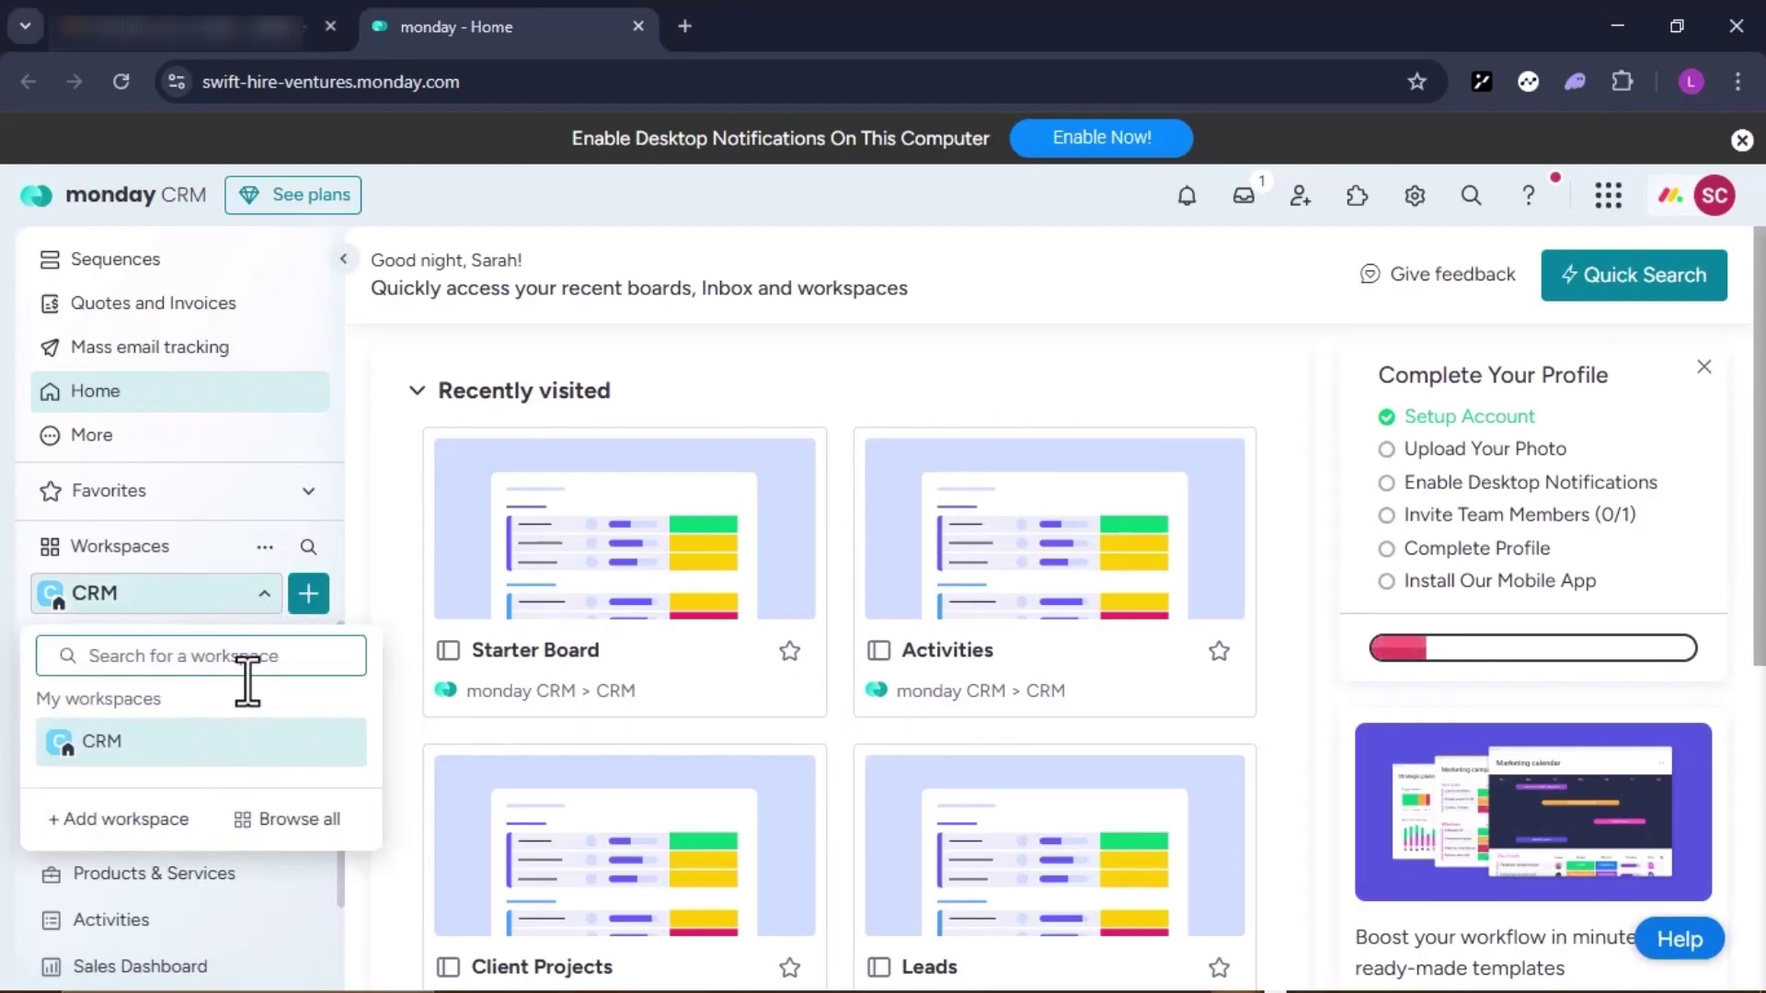
{"action": "left_click", "coordinate": [136, 821]}
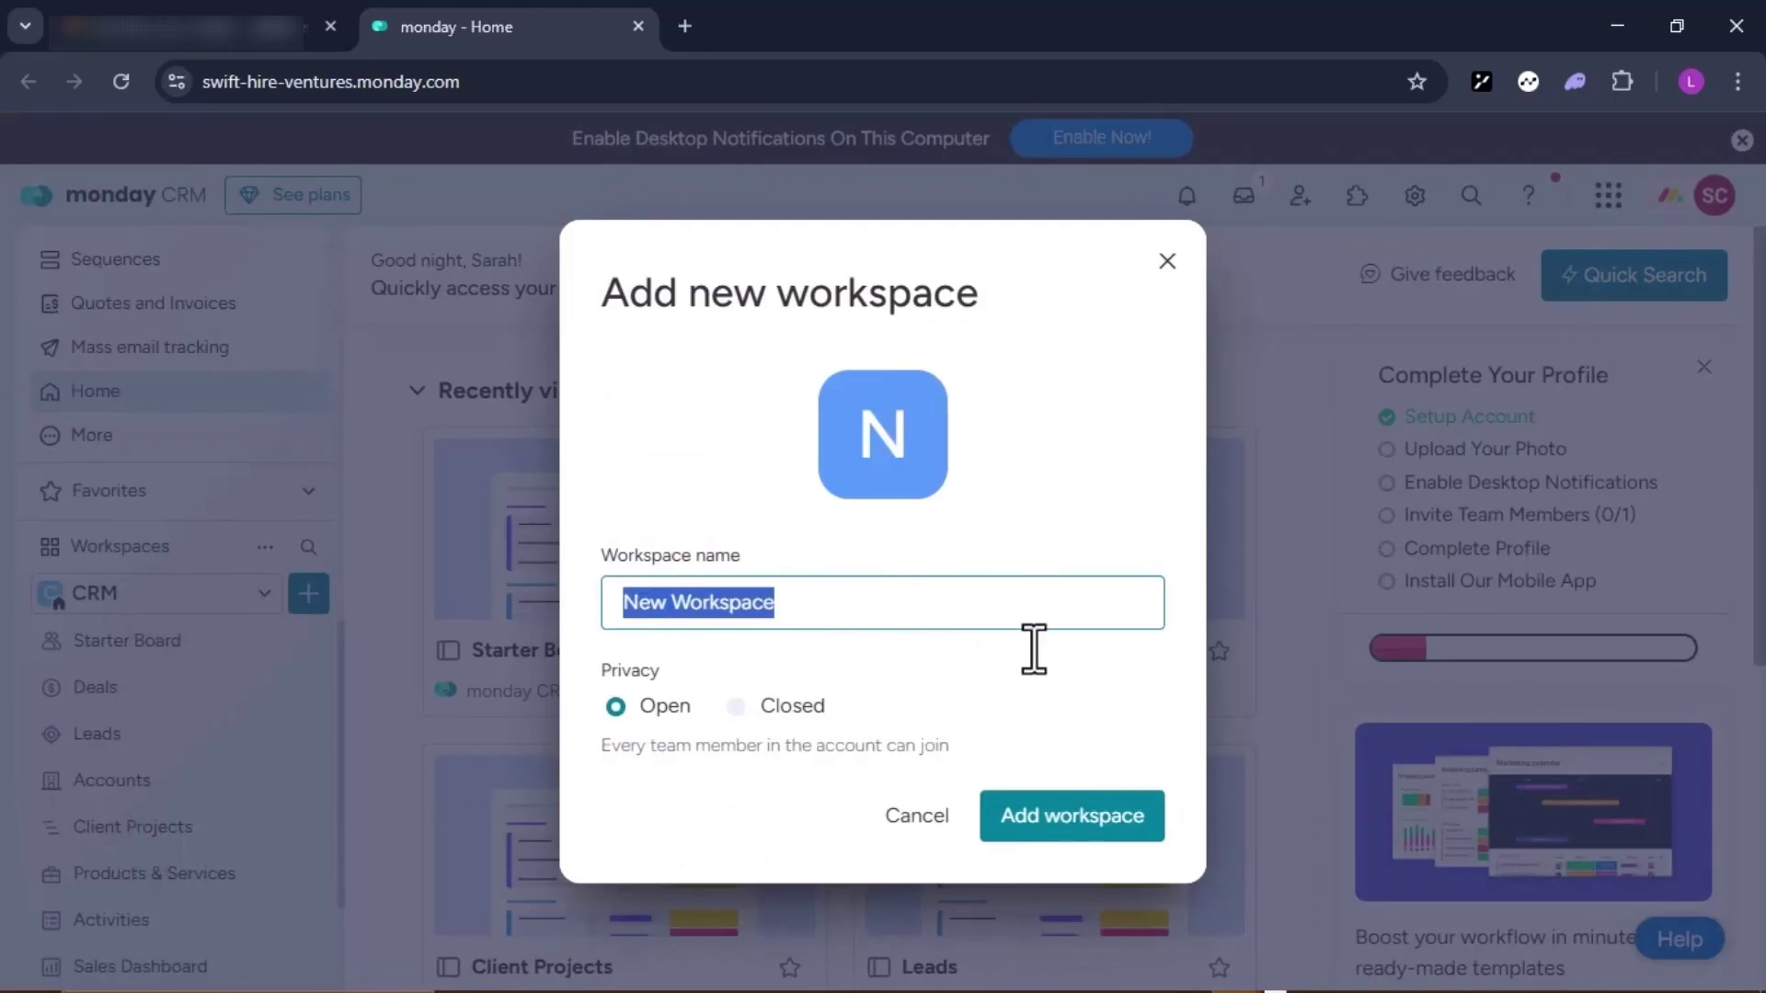
{"action": "left_click", "coordinate": [1168, 262]}
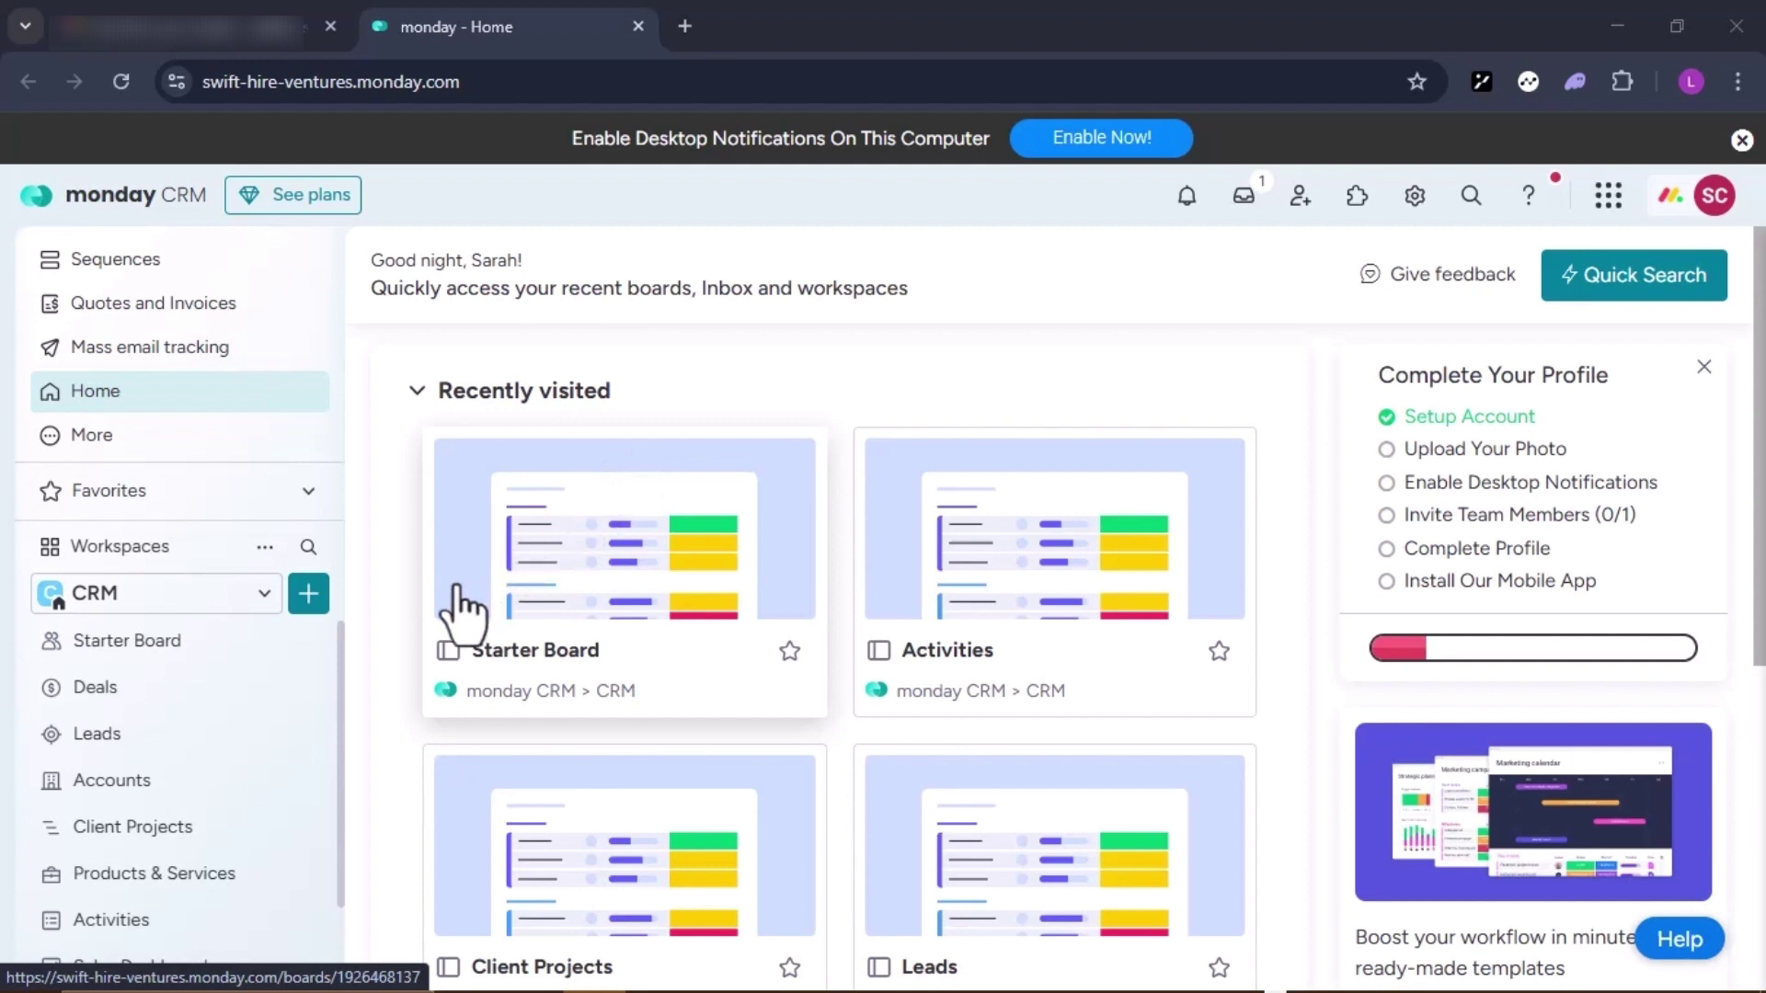
- Create a dashboard named Project Tracker in the CRM workspace with its privacy set to Main
{"action": "left_click", "coordinate": [306, 596]}
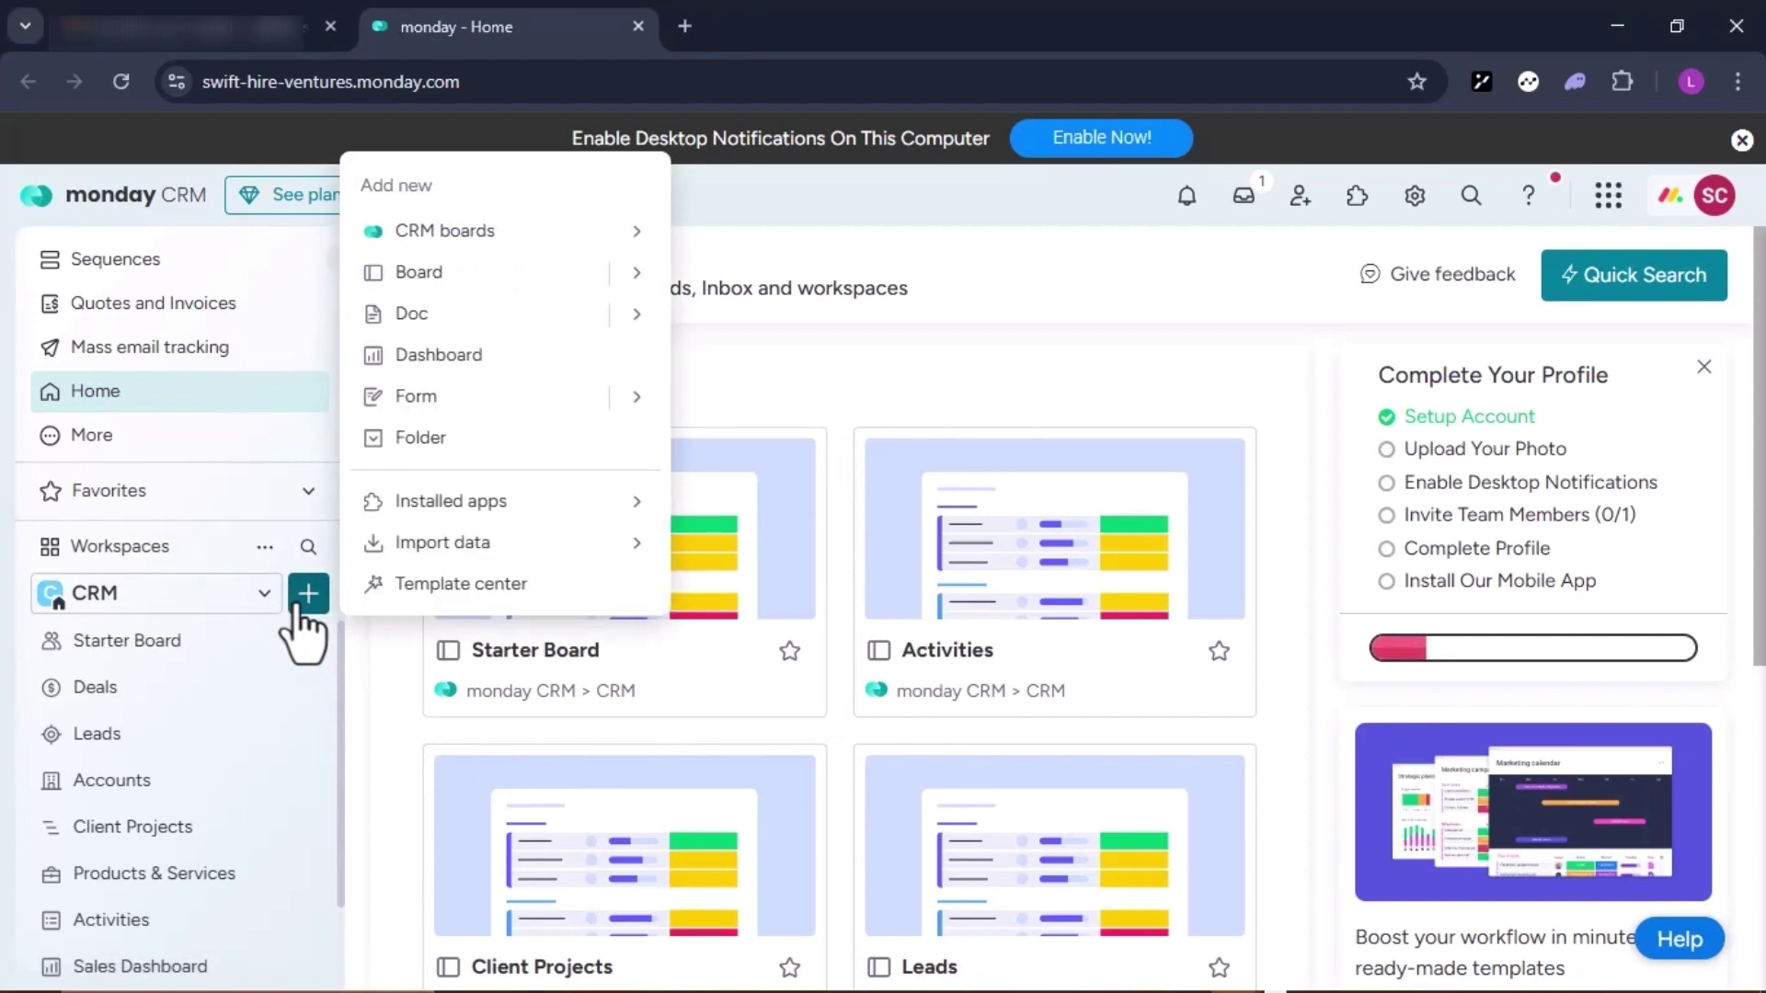
{"action": "left_click", "coordinate": [442, 355]}
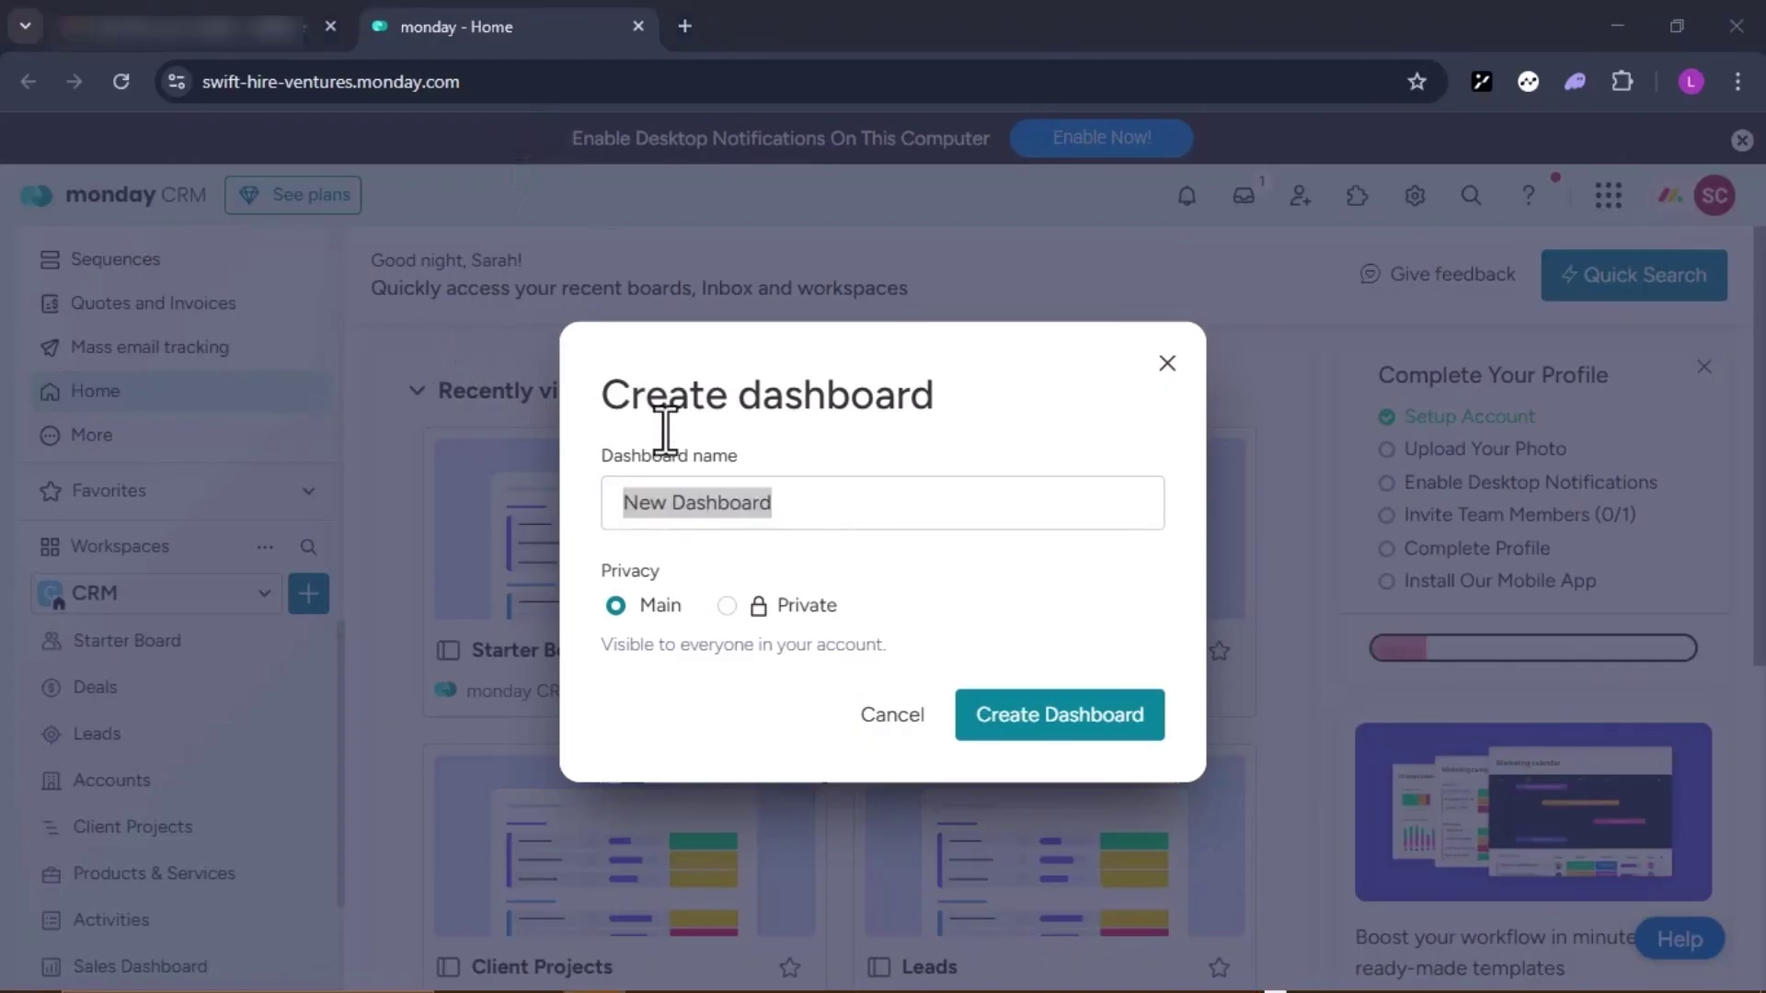
{"action": "left_click", "coordinate": [729, 504]}
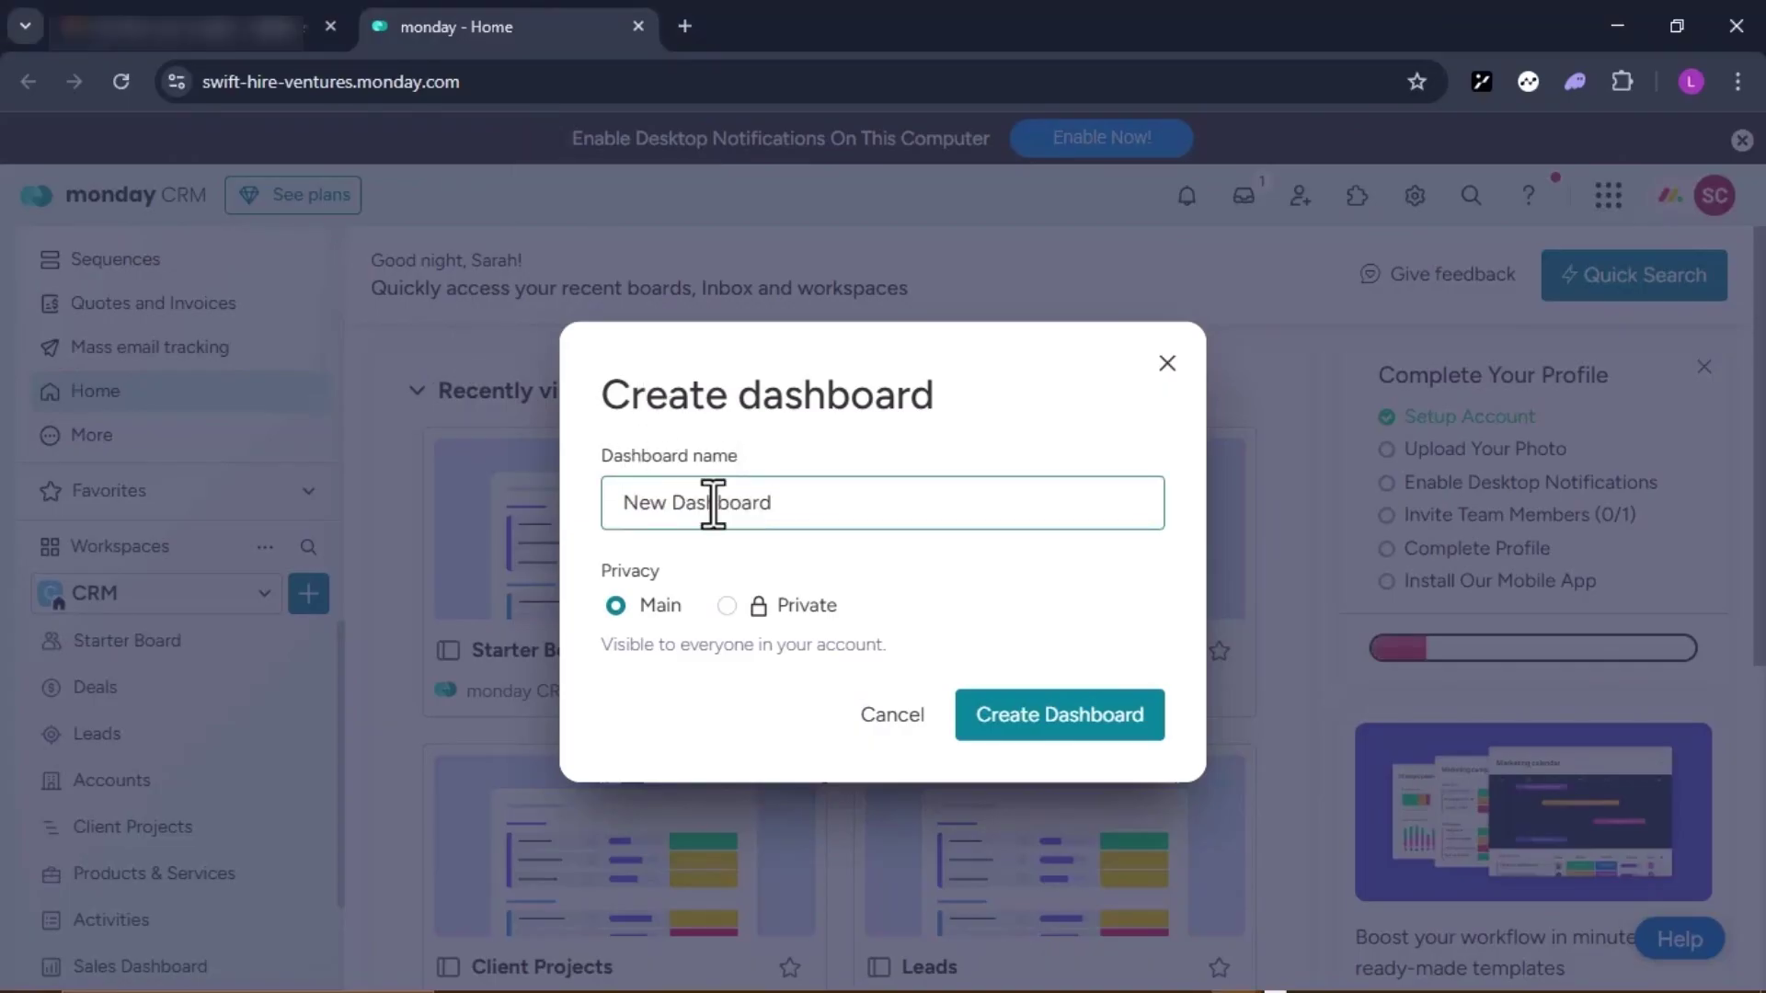
{"action": "left_click_drag", "start_coordinate": [706, 504], "coordinate": [752, 503]}
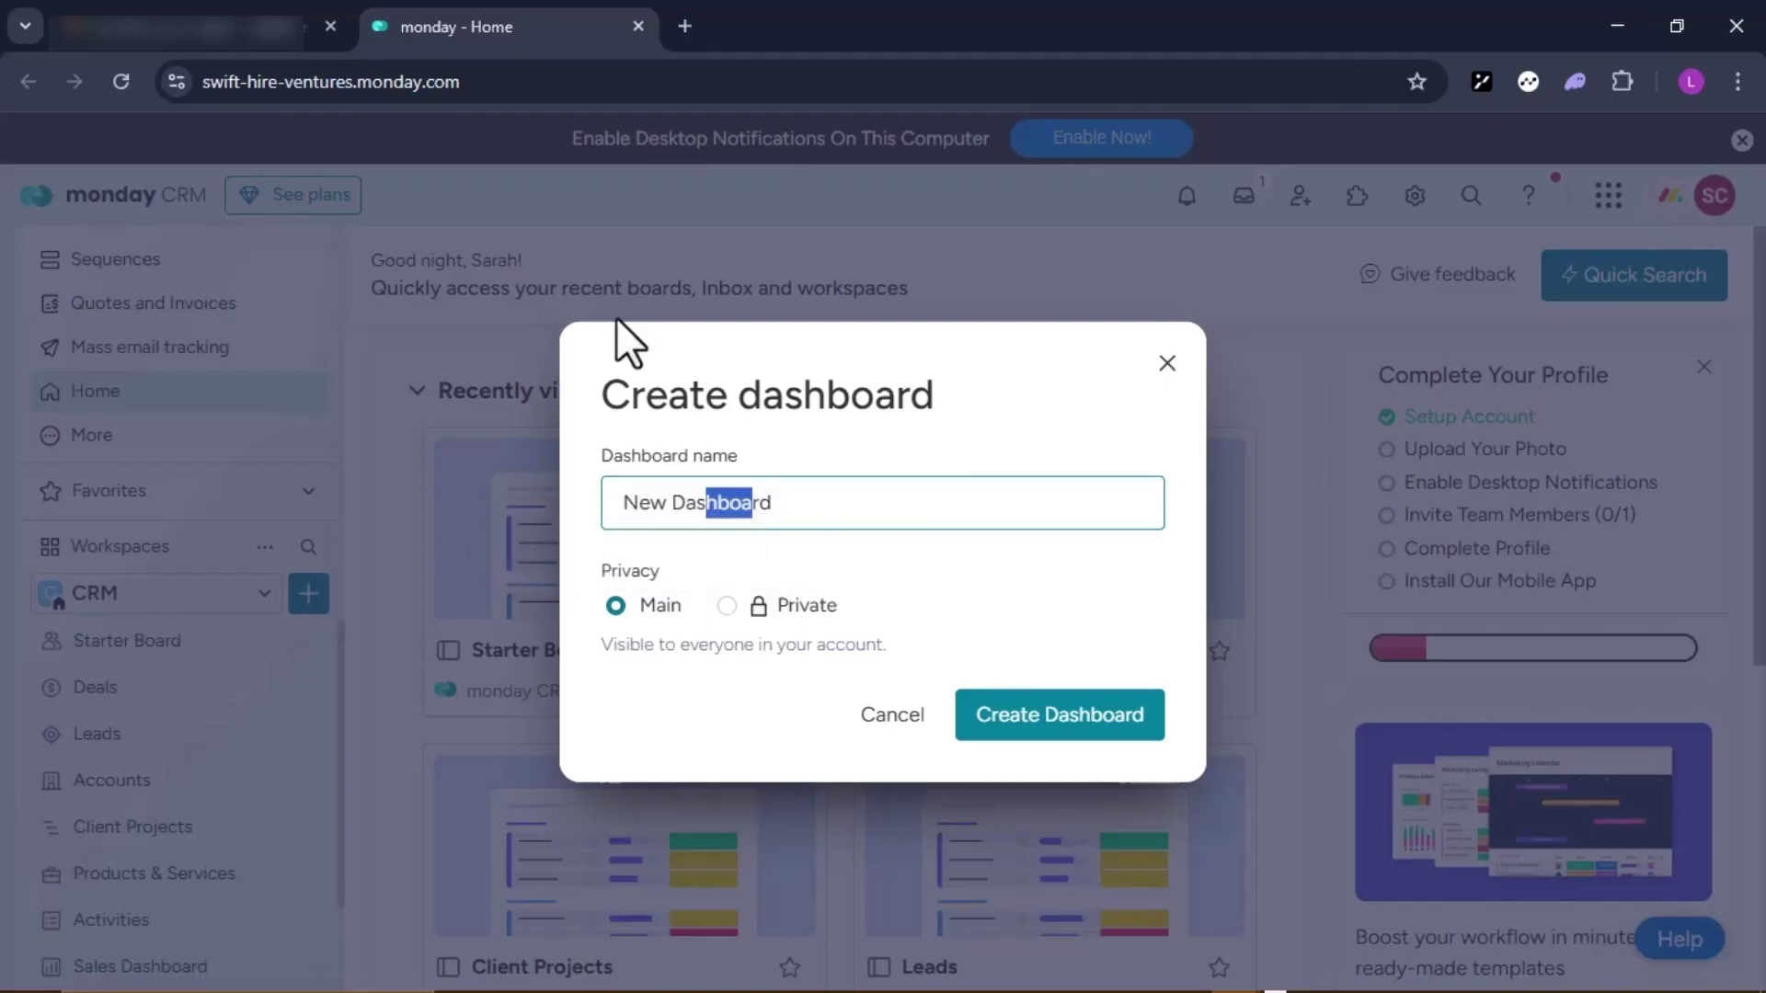
{"action": "key", "text": "ctrl+a"}
{"action": "type", "text": "Project Tracker"}
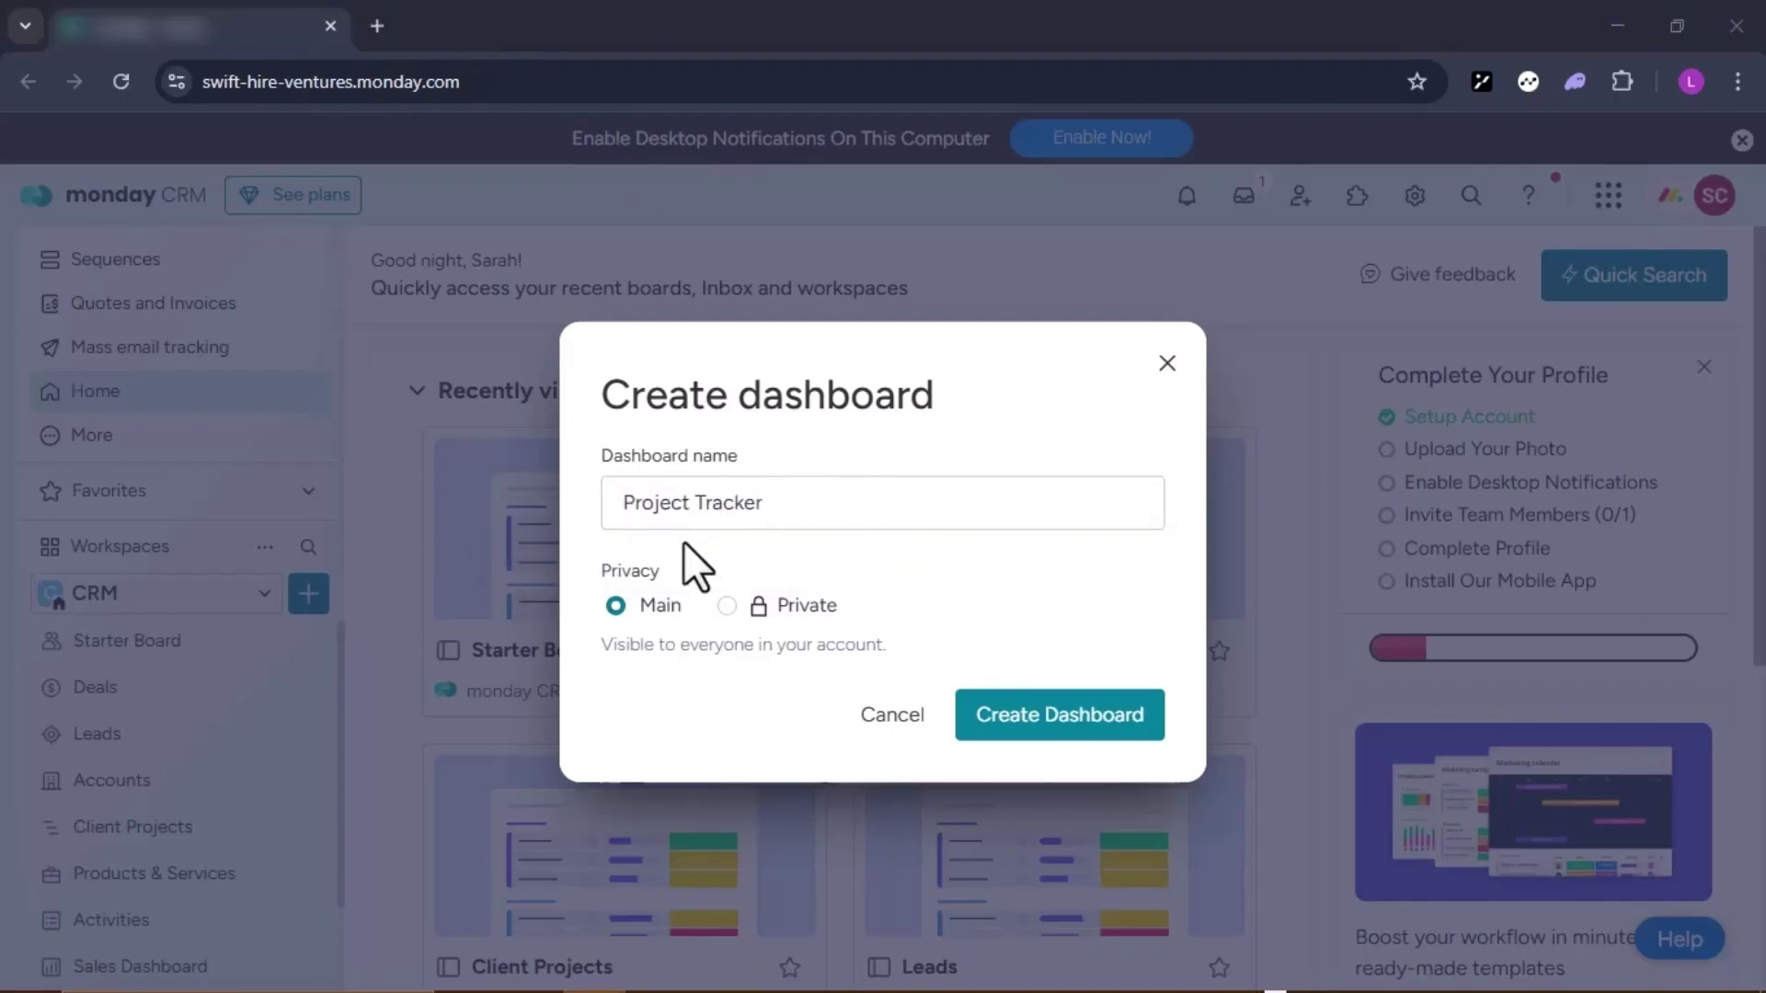
{"action": "left_click", "coordinate": [1062, 715]}
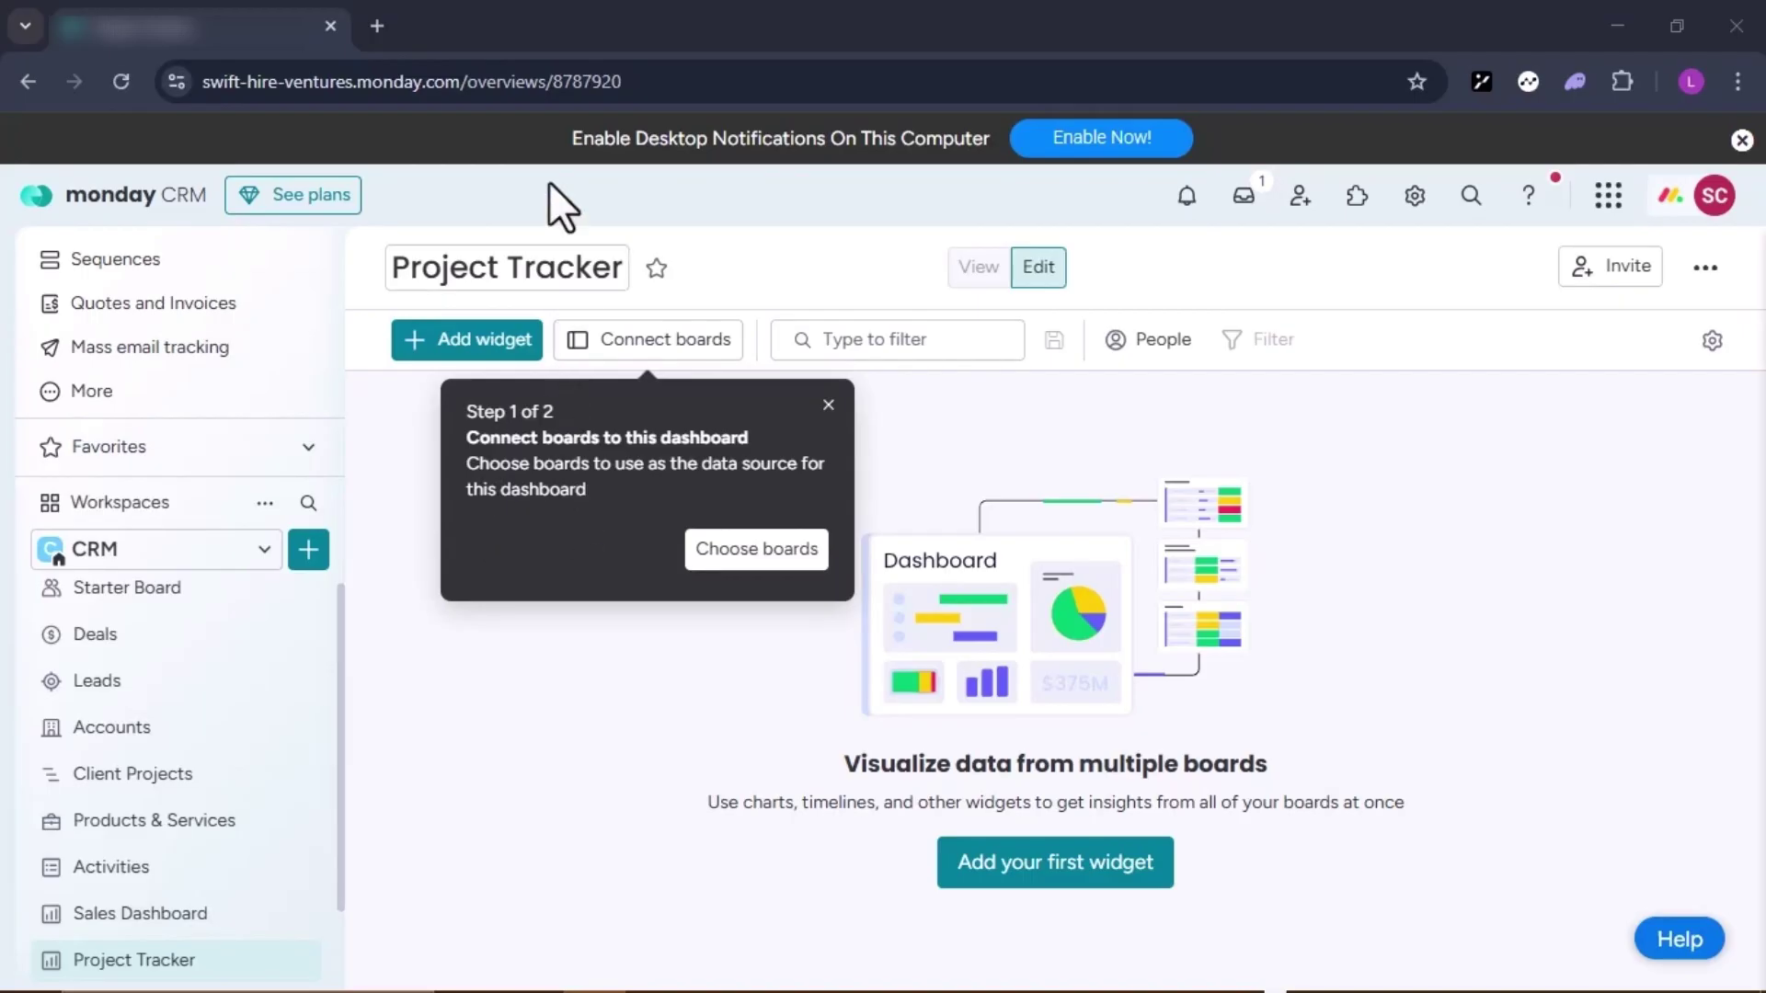
- Connect the Activities, Client Projects, Leads and Deals boards to the dashboard and dismiss the tip about widgets
{"action": "left_click", "coordinate": [742, 550]}
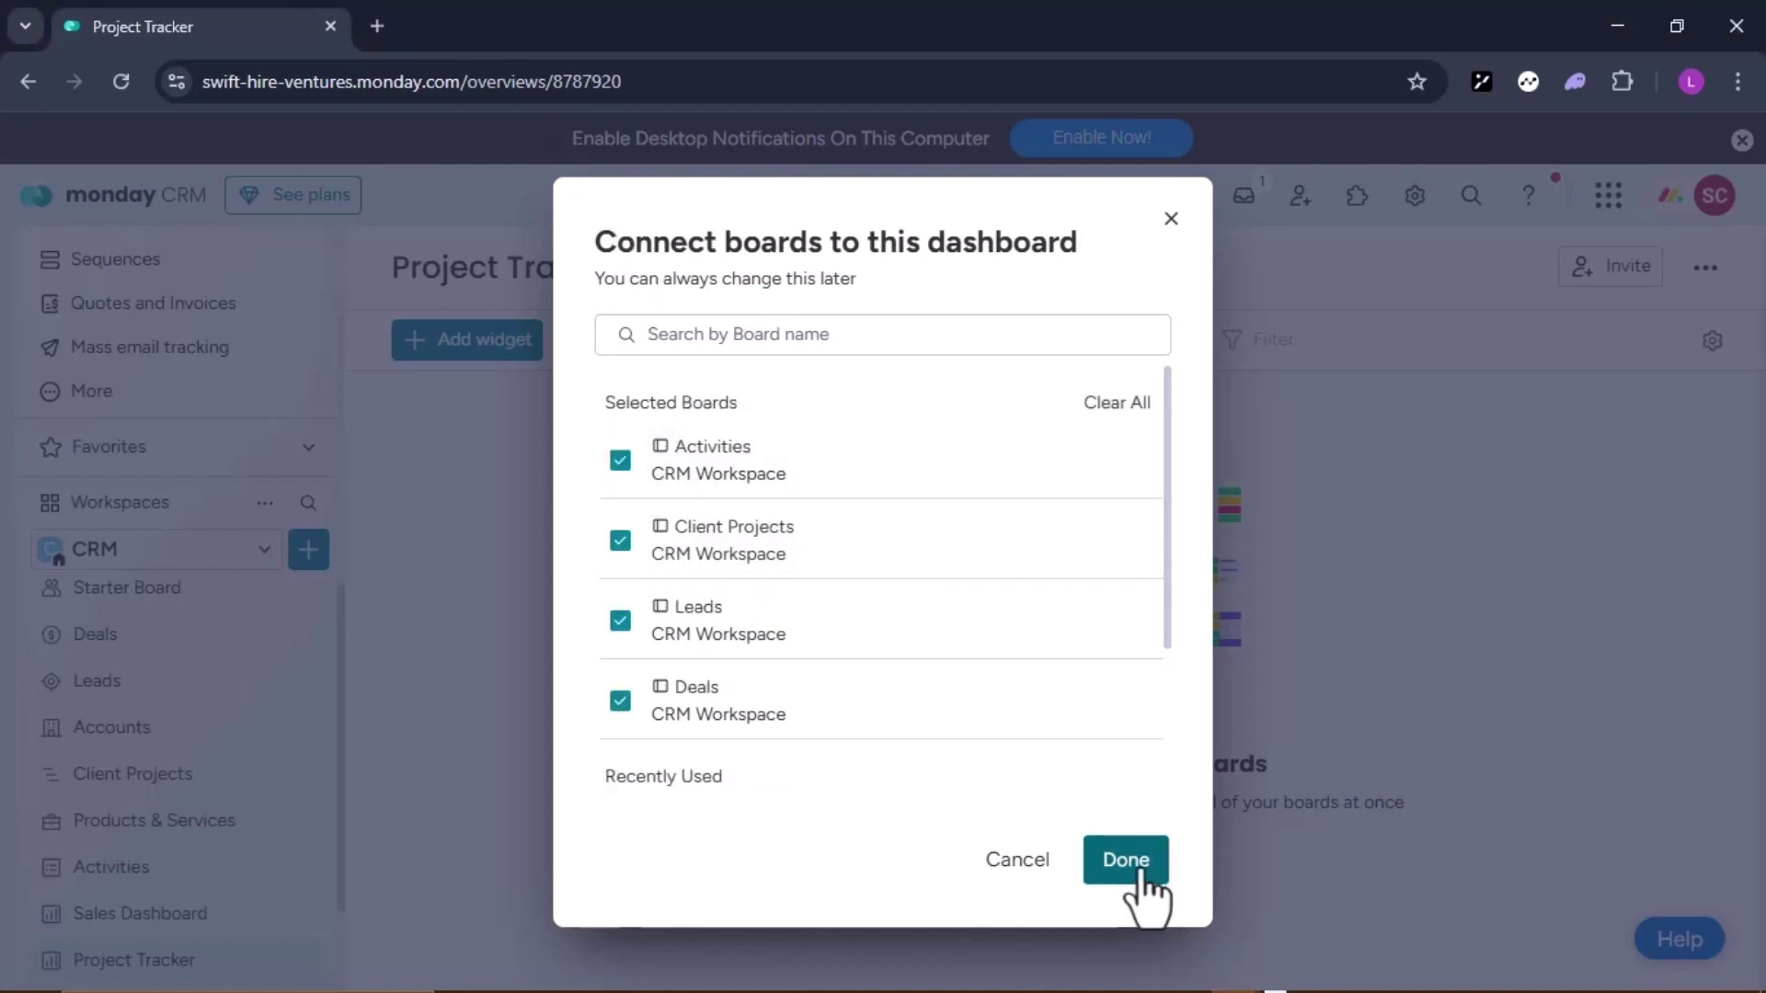
{"action": "left_click", "coordinate": [1133, 864]}
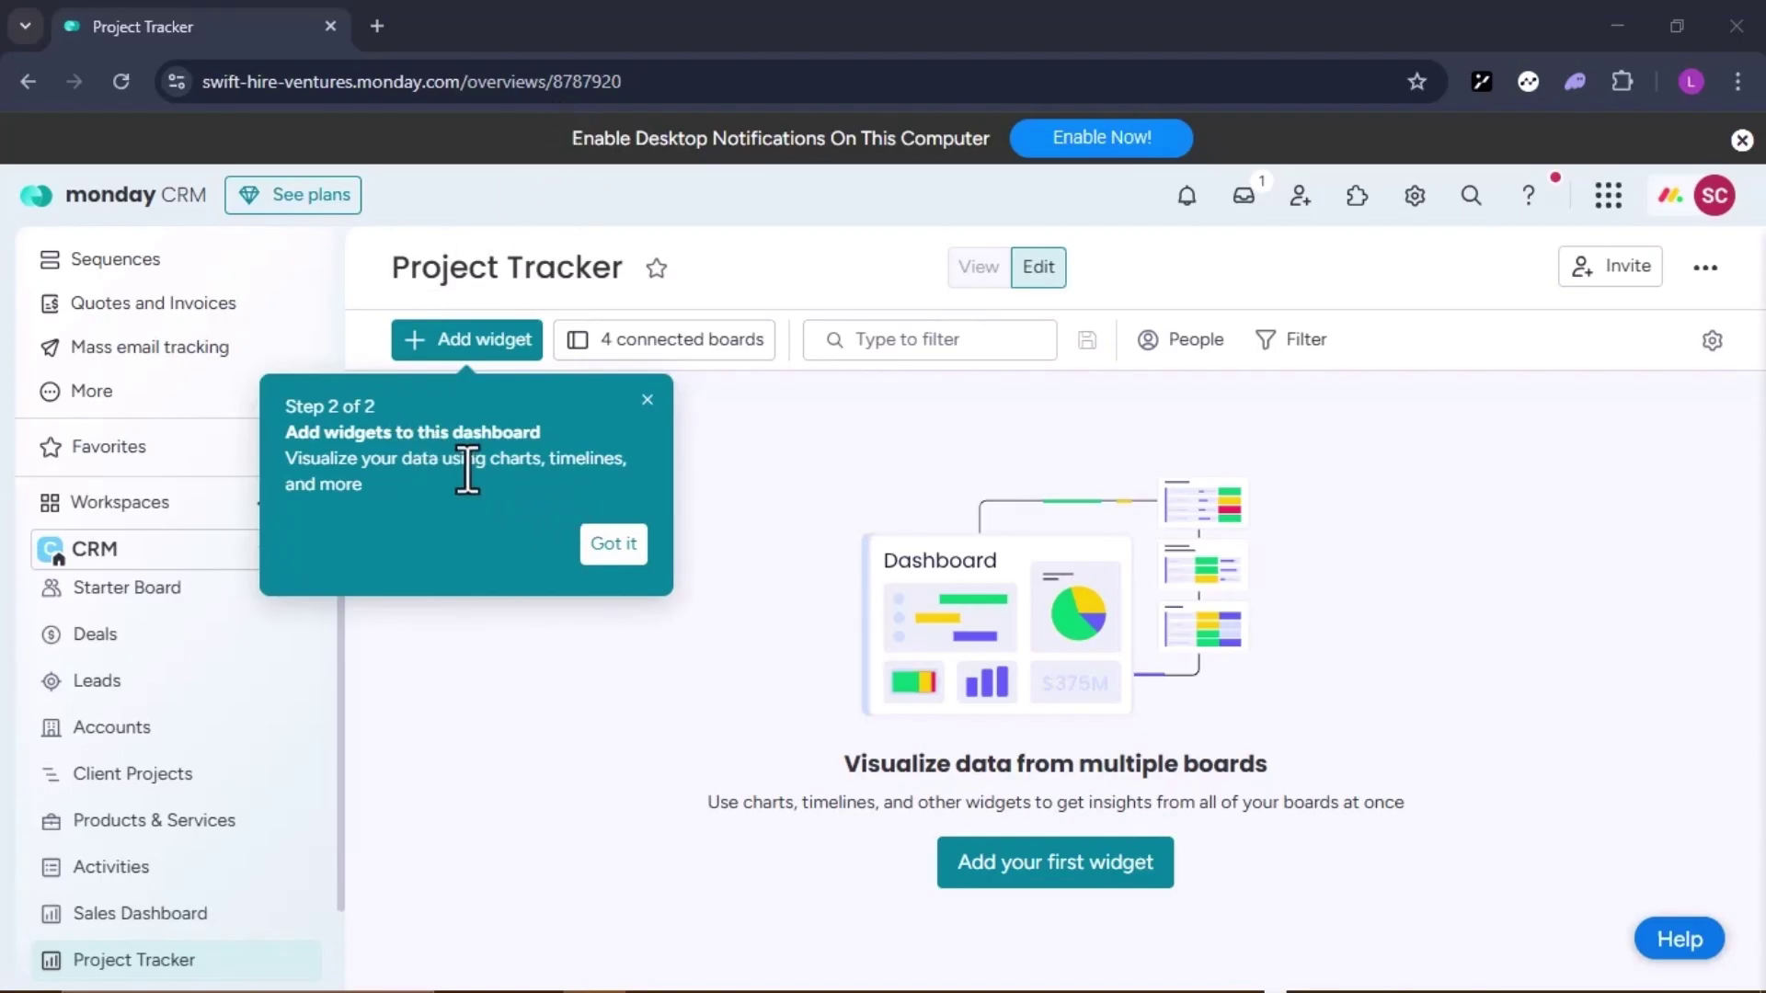
{"action": "left_click", "coordinate": [618, 546]}
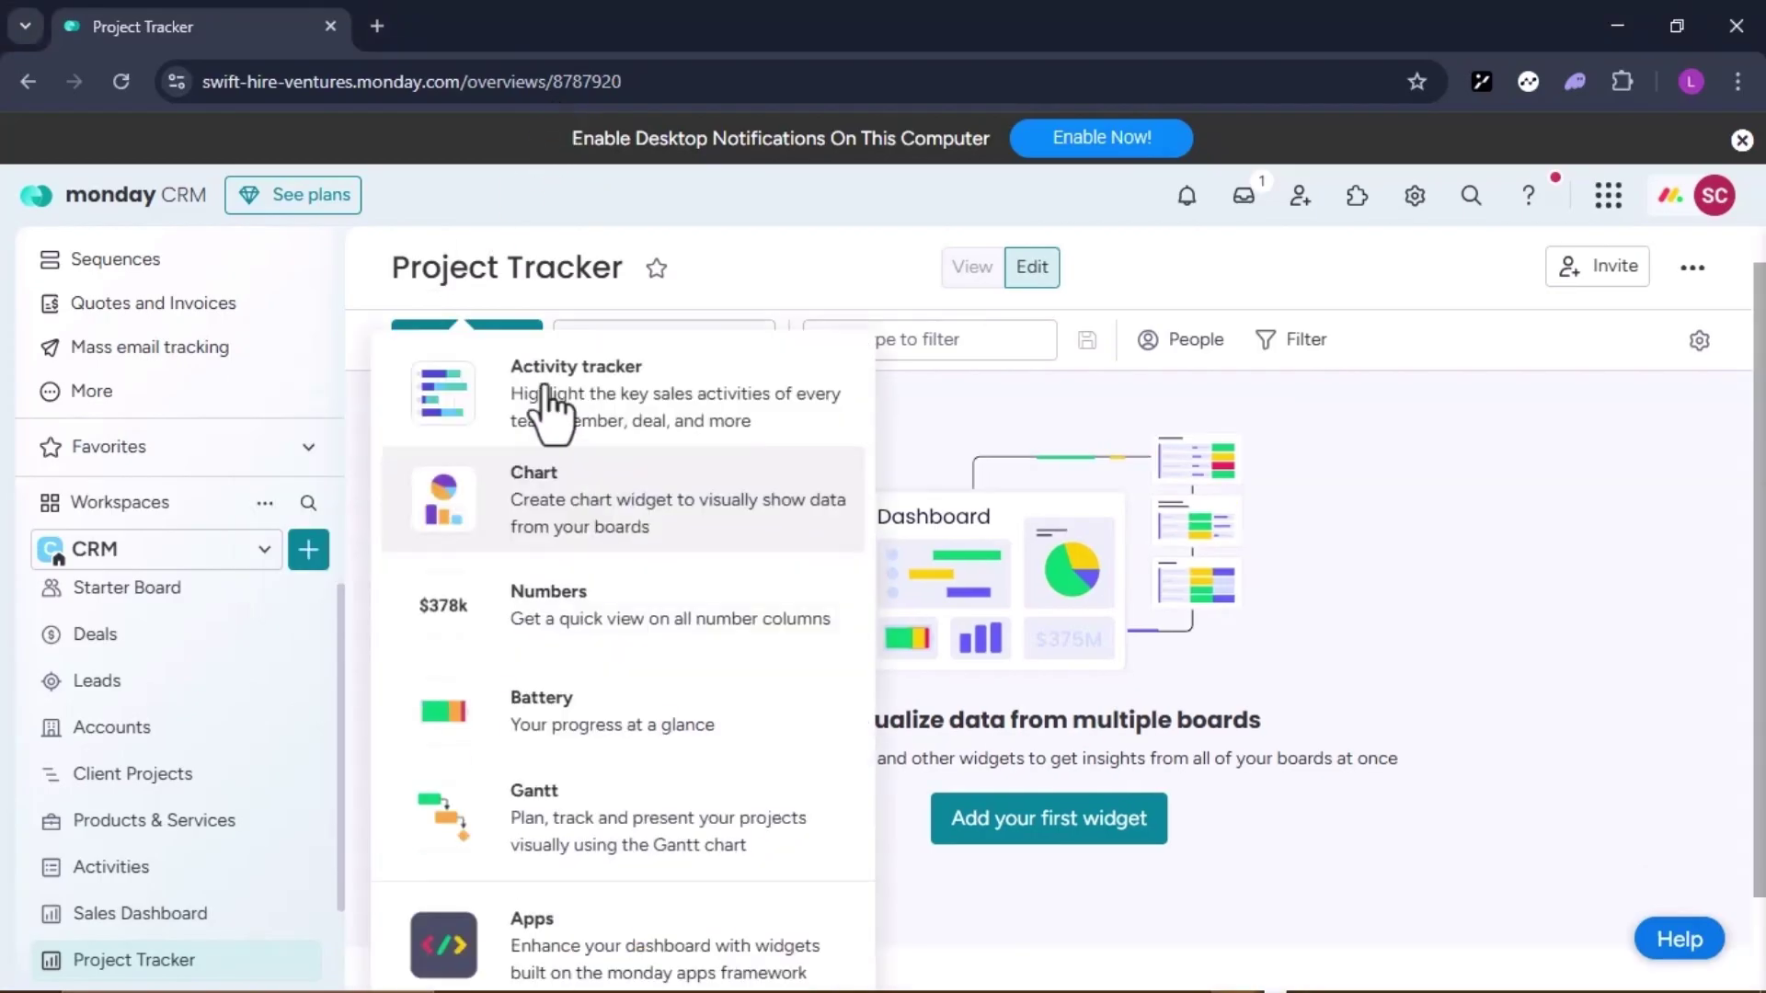
- Add a Chart widget to the Project Tracker dashboard
{"action": "scroll", "coordinate": [626, 566], "scroll_direction": "down", "scroll_amount": 1}
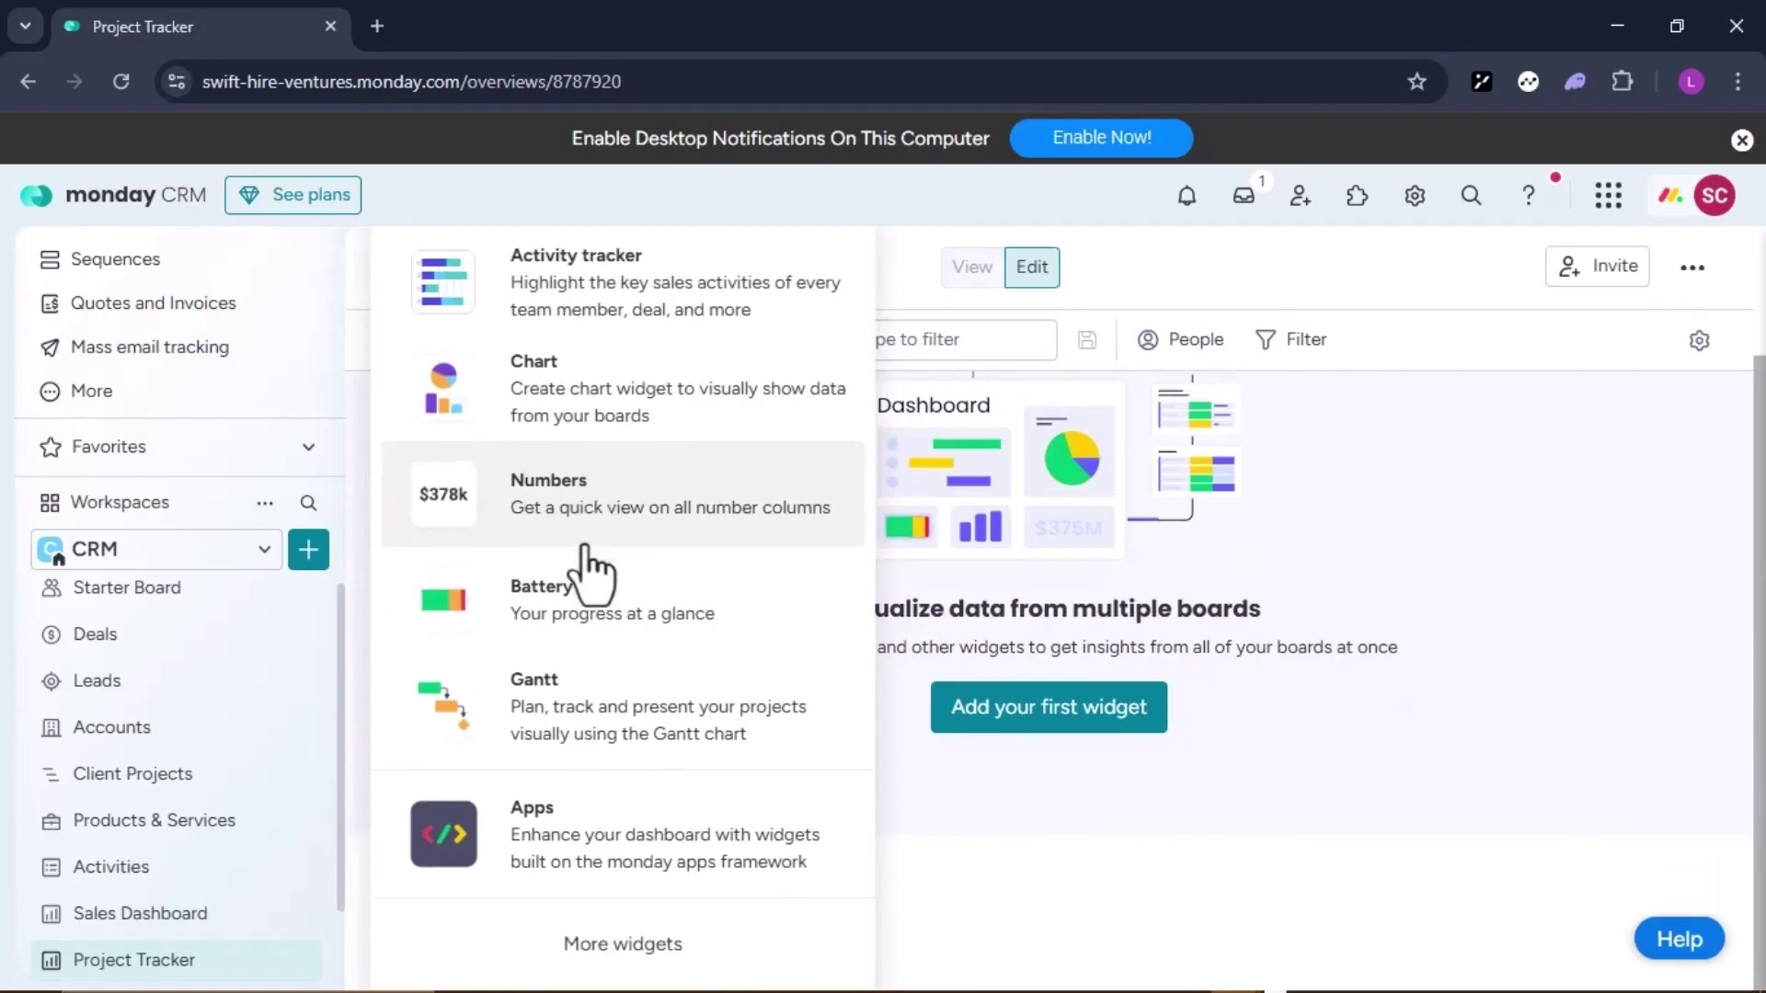
{"action": "scroll", "coordinate": [589, 565], "scroll_direction": "up", "scroll_amount": 1}
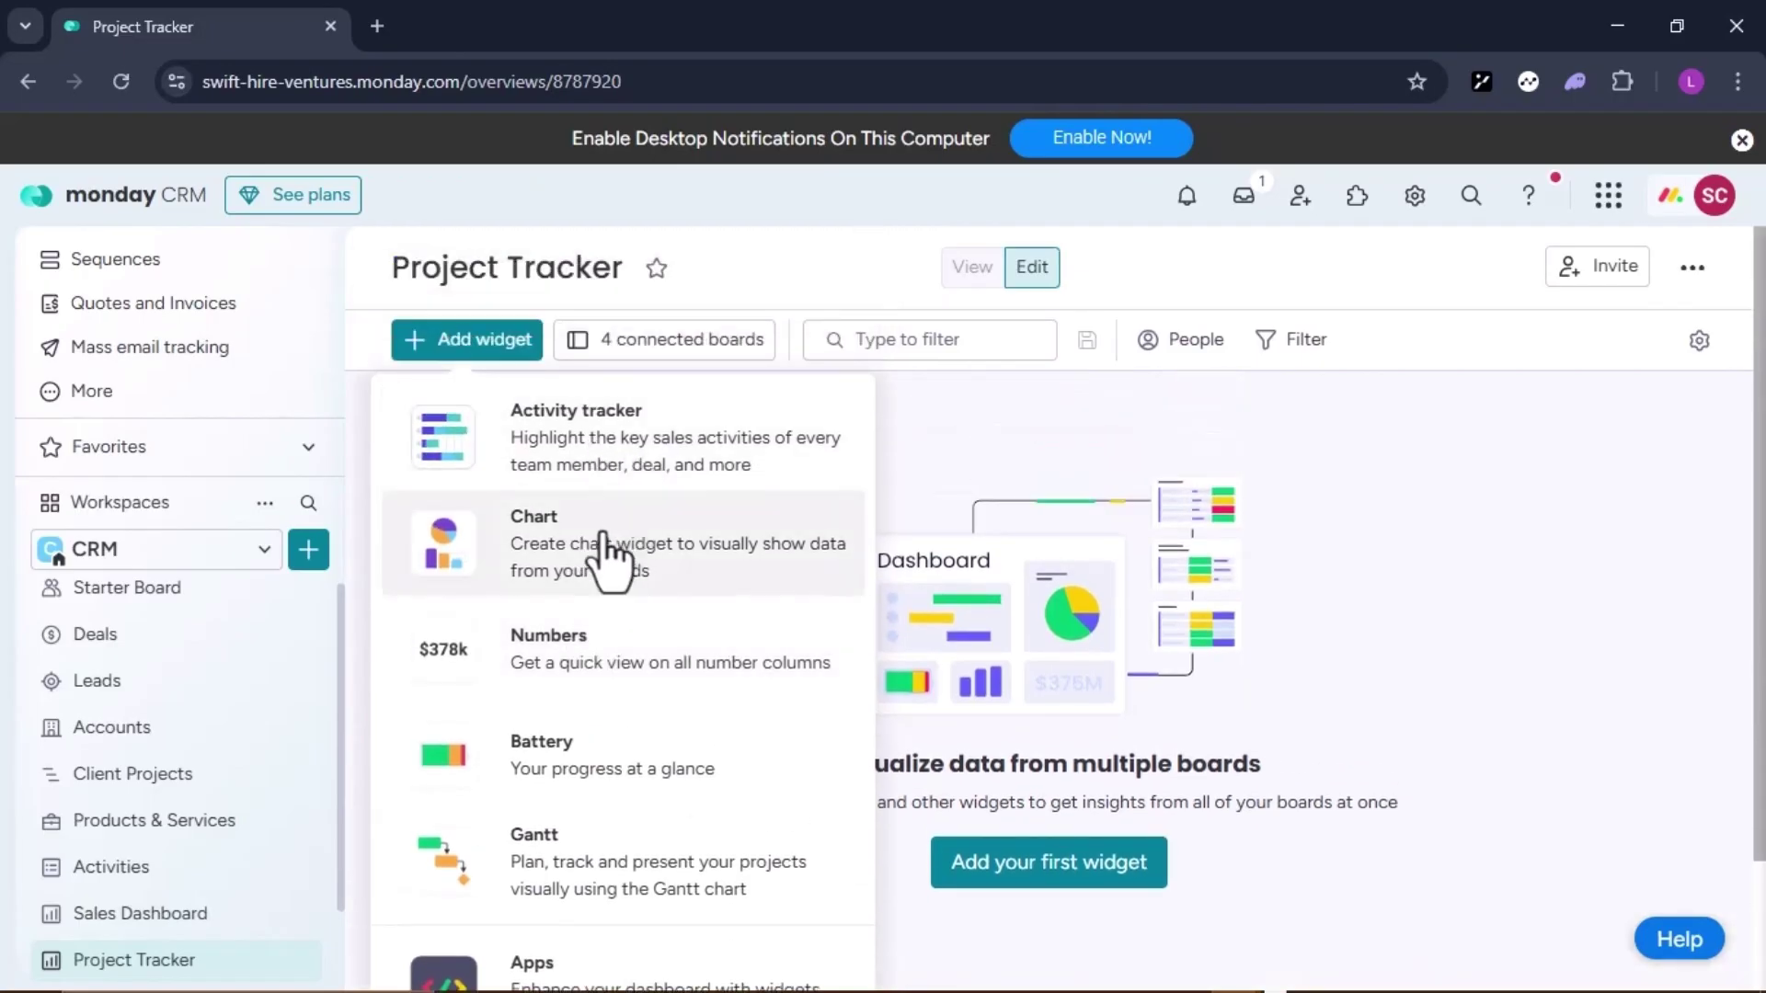
{"action": "left_click", "coordinate": [596, 556]}
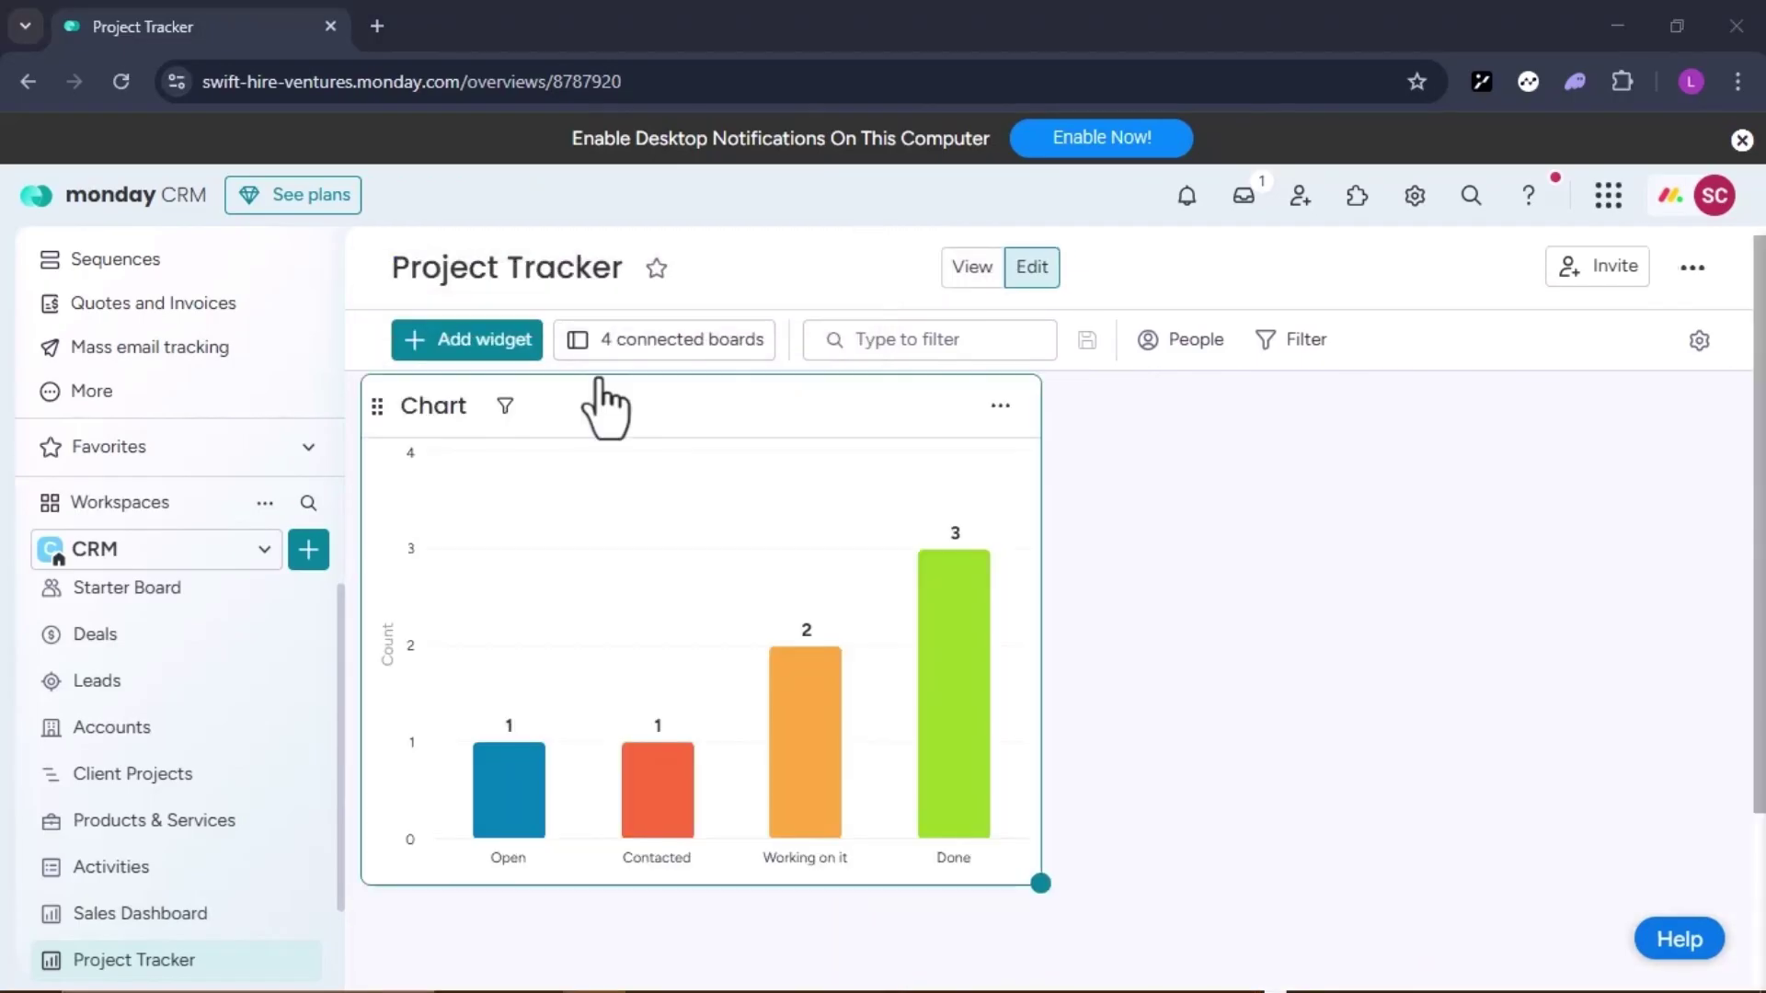
- Review the chart types offered in the Chart widget's settings and close them without changing anything
{"action": "left_click", "coordinate": [1000, 408]}
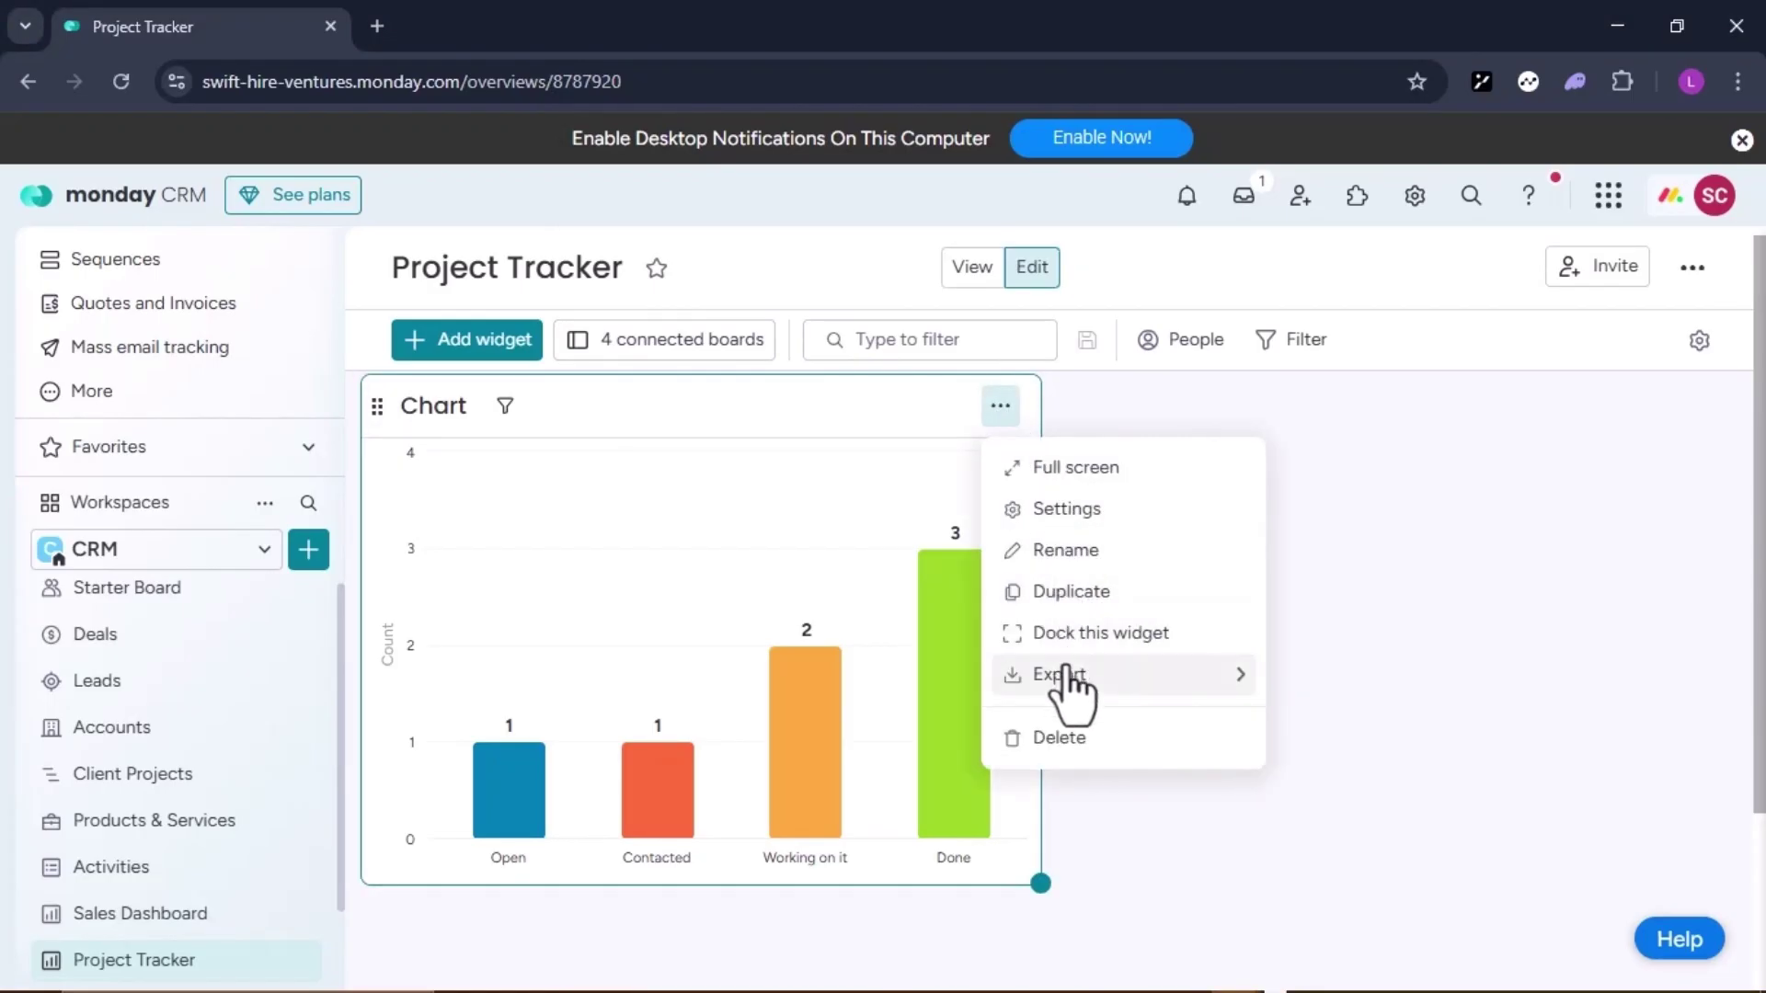
{"action": "left_click", "coordinate": [1039, 512]}
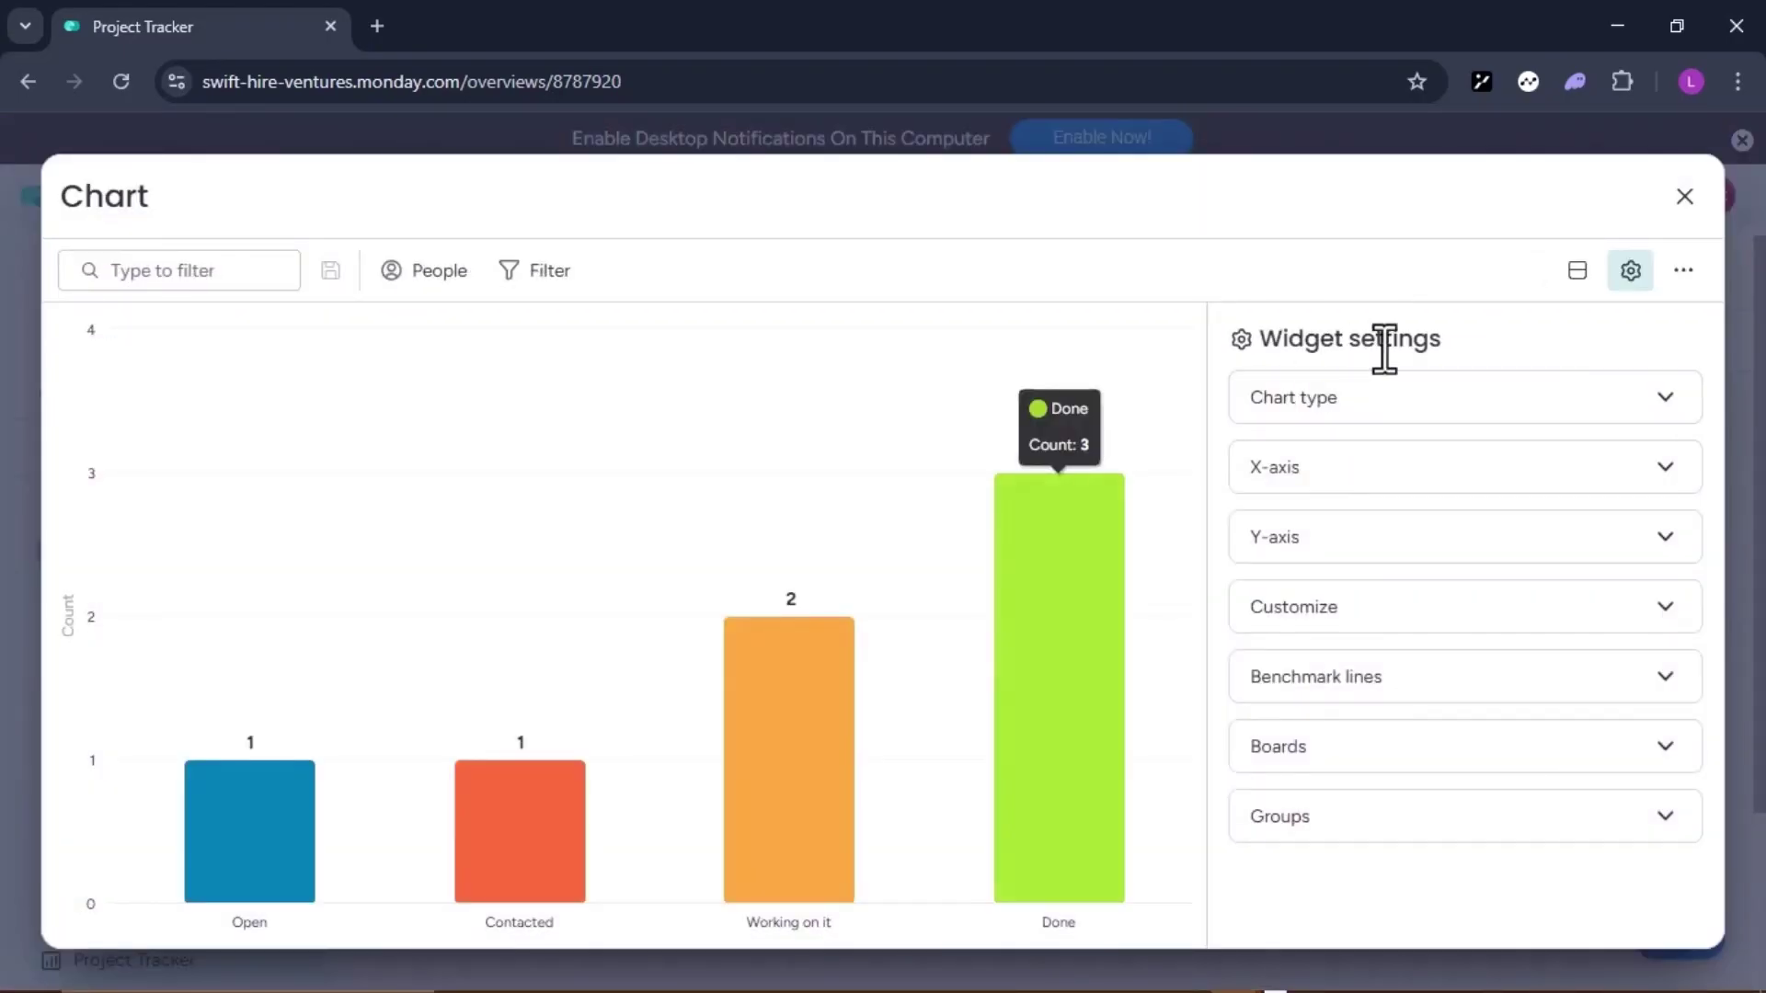
{"action": "left_click", "coordinate": [1693, 397]}
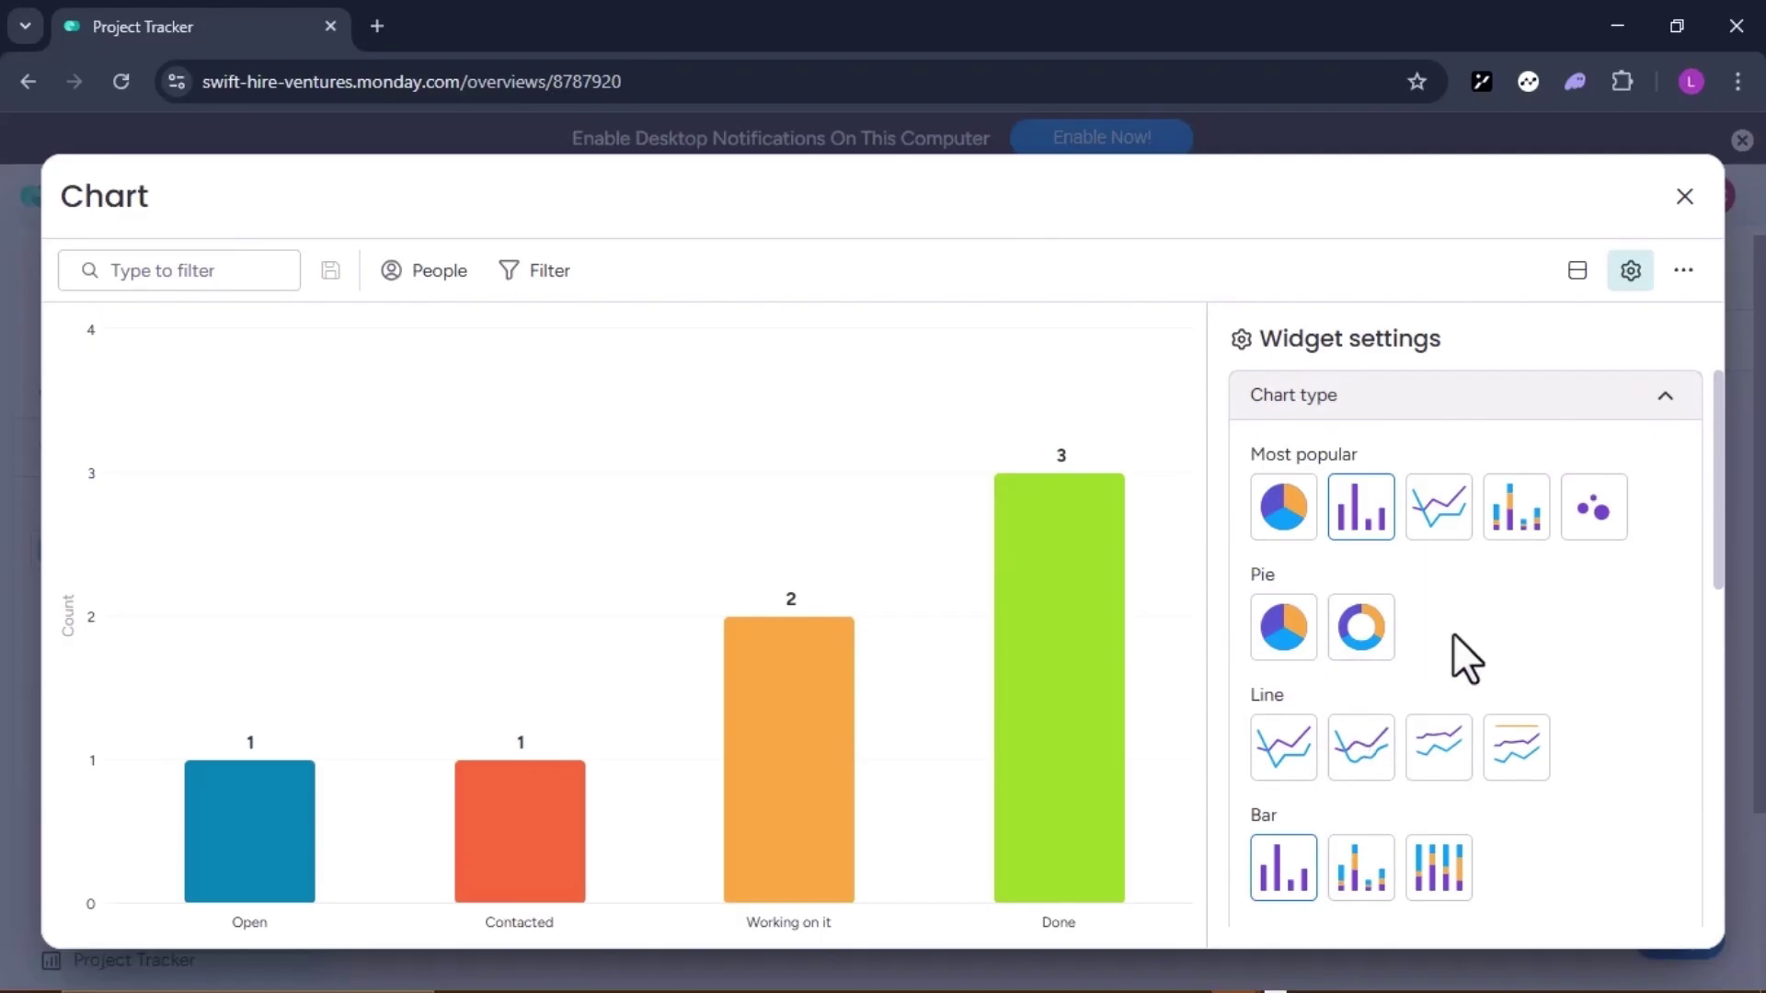
{"action": "left_click", "coordinate": [1684, 196]}
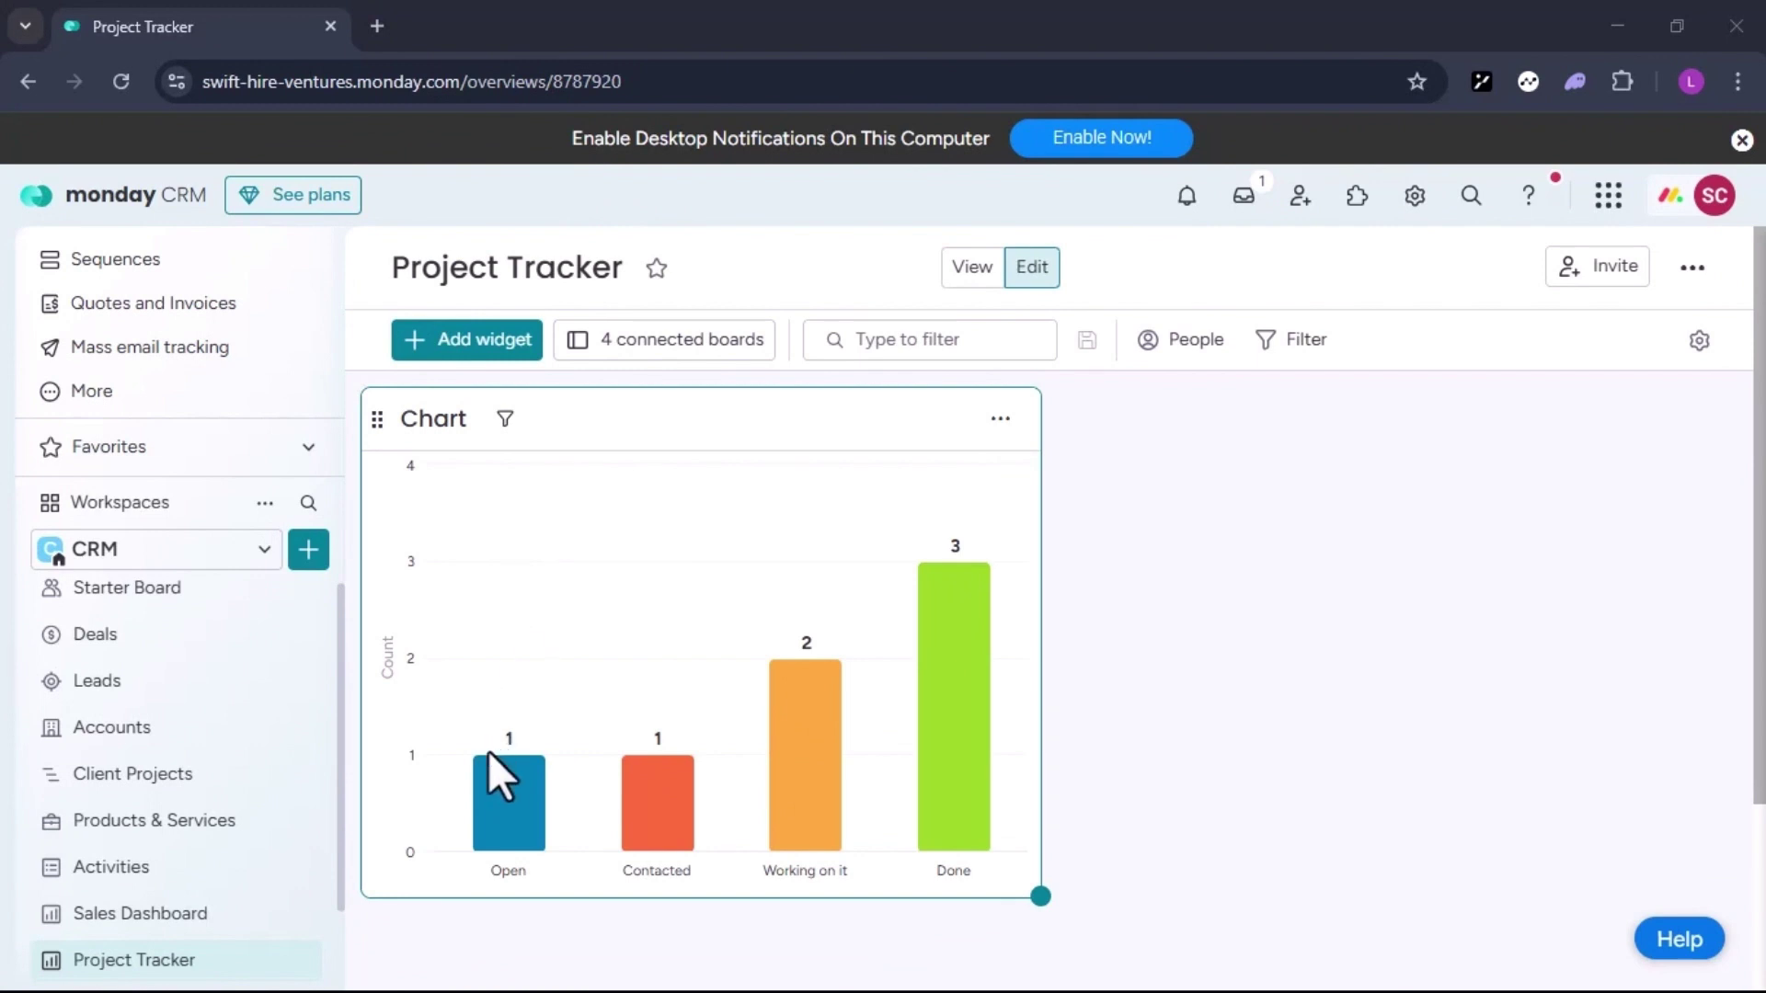
- Examine the board items behind the chart's Open bar across the connected boards, and return to the dashboard
{"action": "mouse_move", "coordinate": [627, 842]}
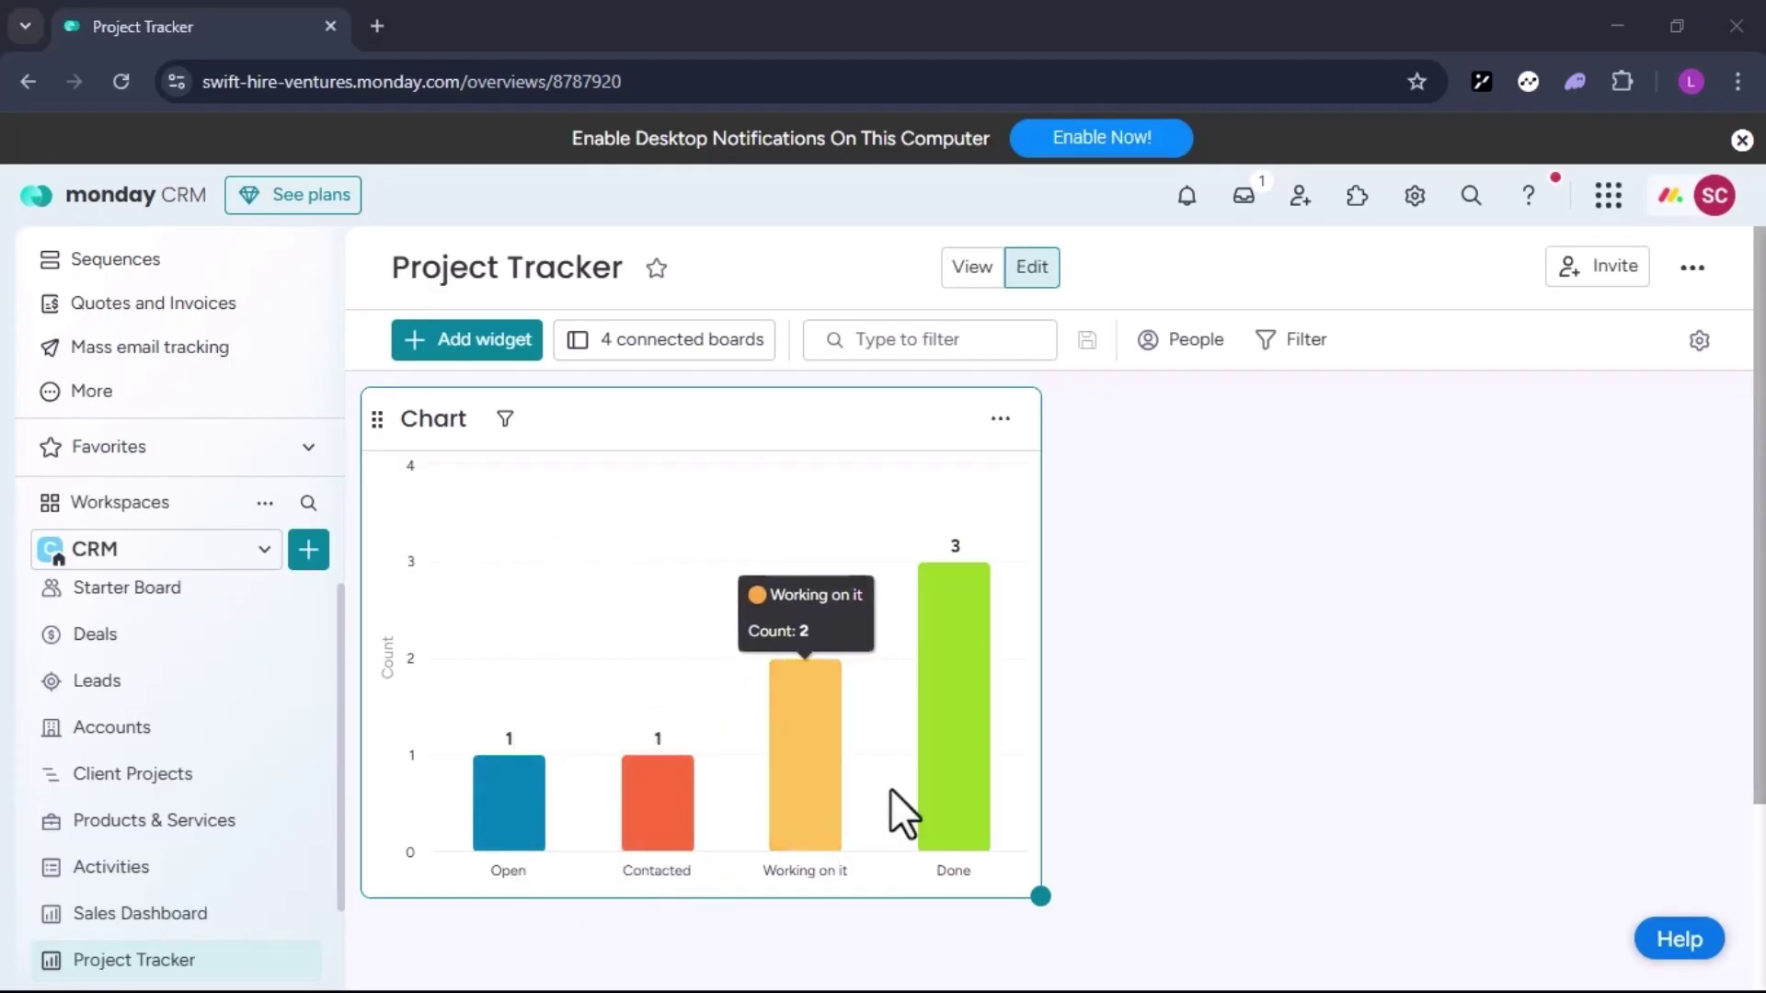
{"action": "left_click", "coordinate": [513, 850]}
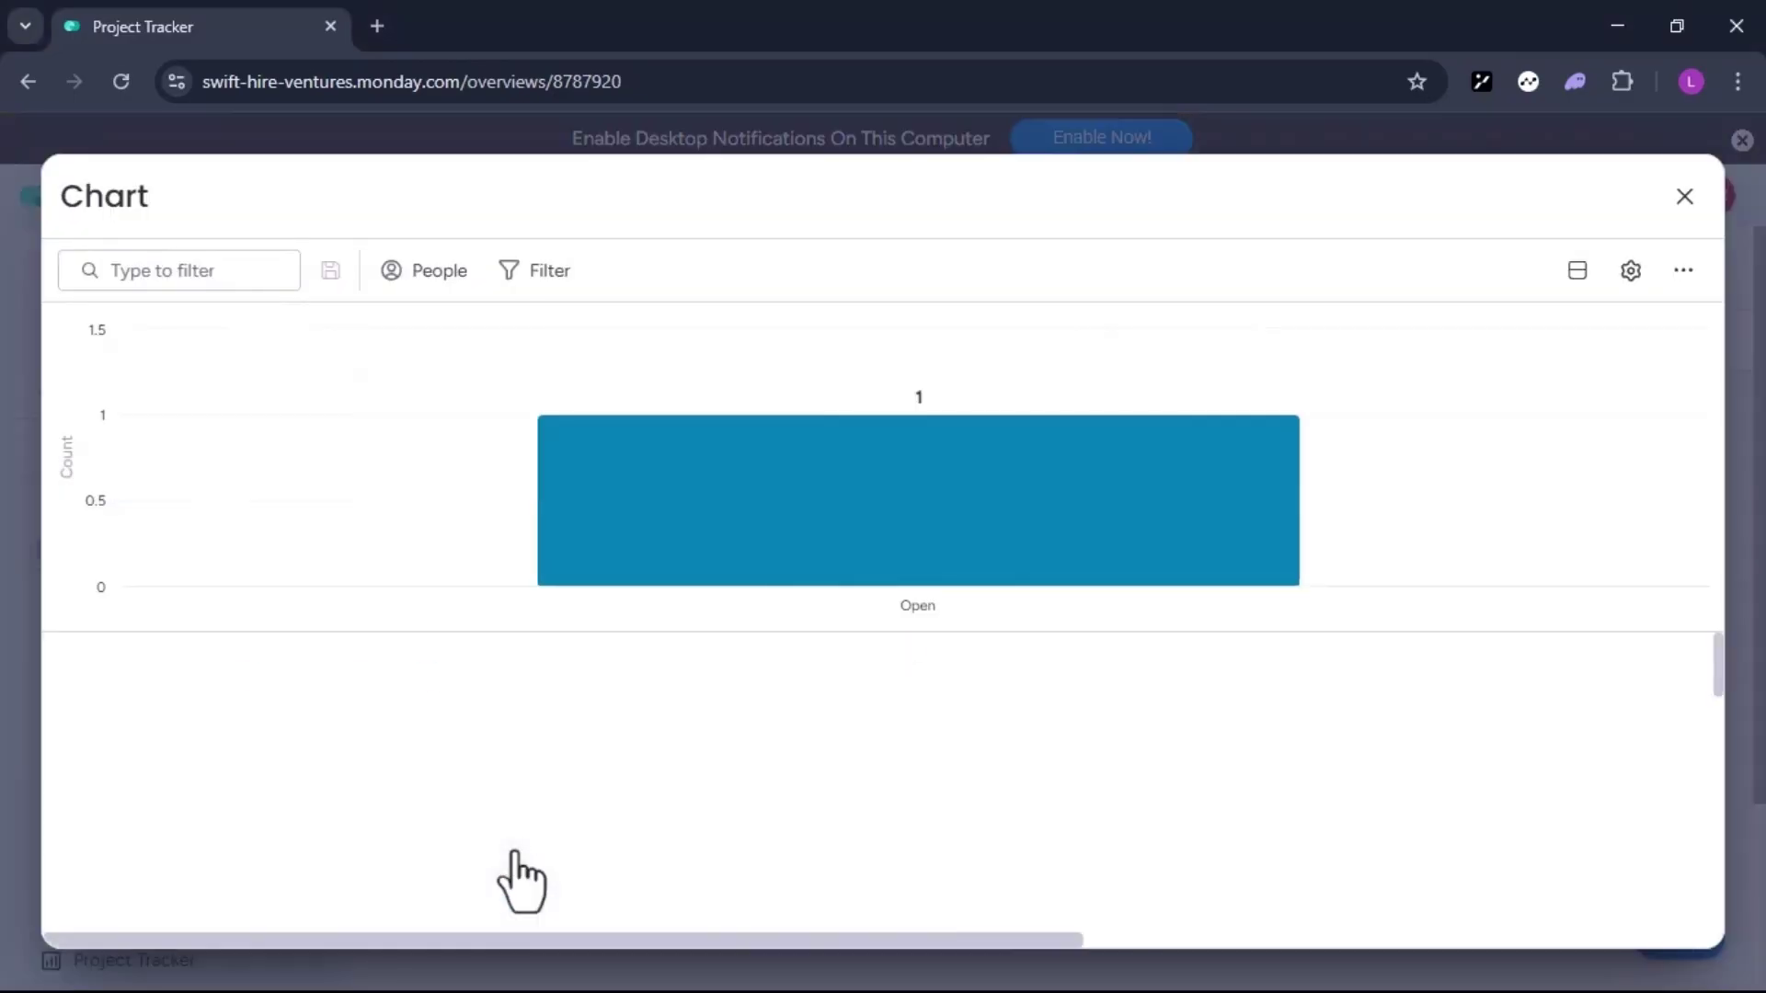
{"action": "scroll", "coordinate": [515, 855], "scroll_direction": "down", "scroll_amount": 1}
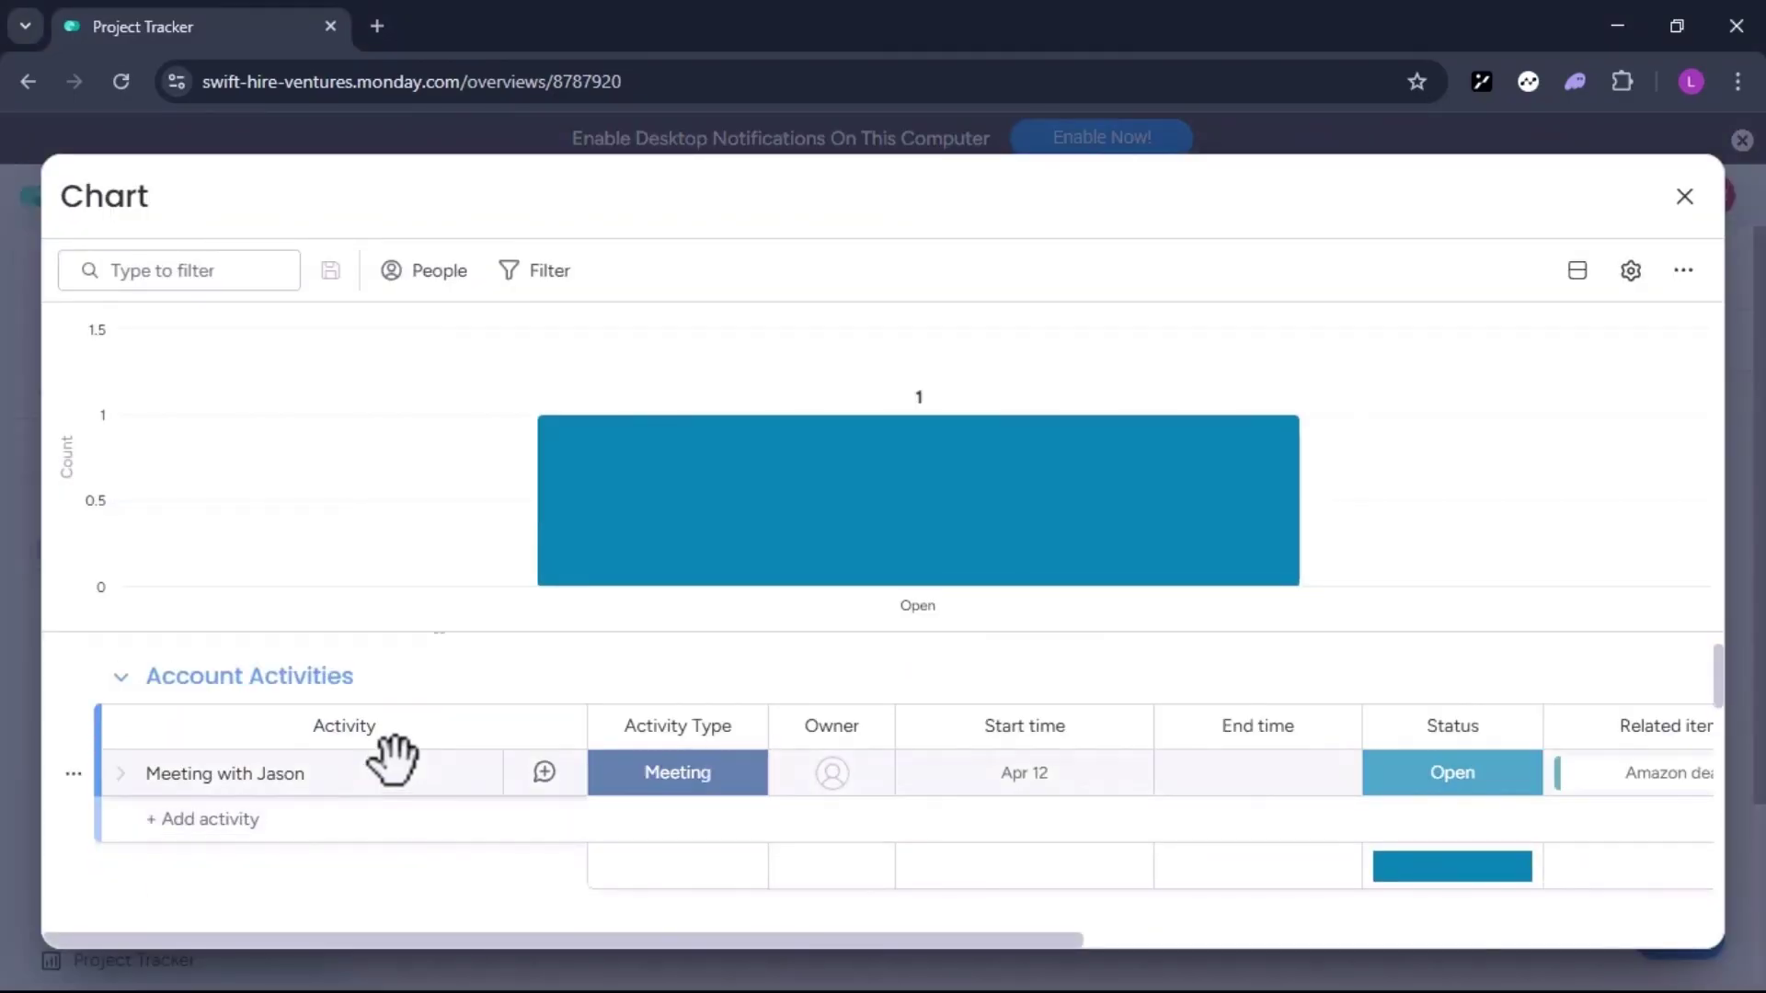
{"action": "scroll", "coordinate": [394, 760], "scroll_direction": "up", "scroll_amount": 1}
{"action": "scroll", "coordinate": [179, 708], "scroll_direction": "down", "scroll_amount": 3}
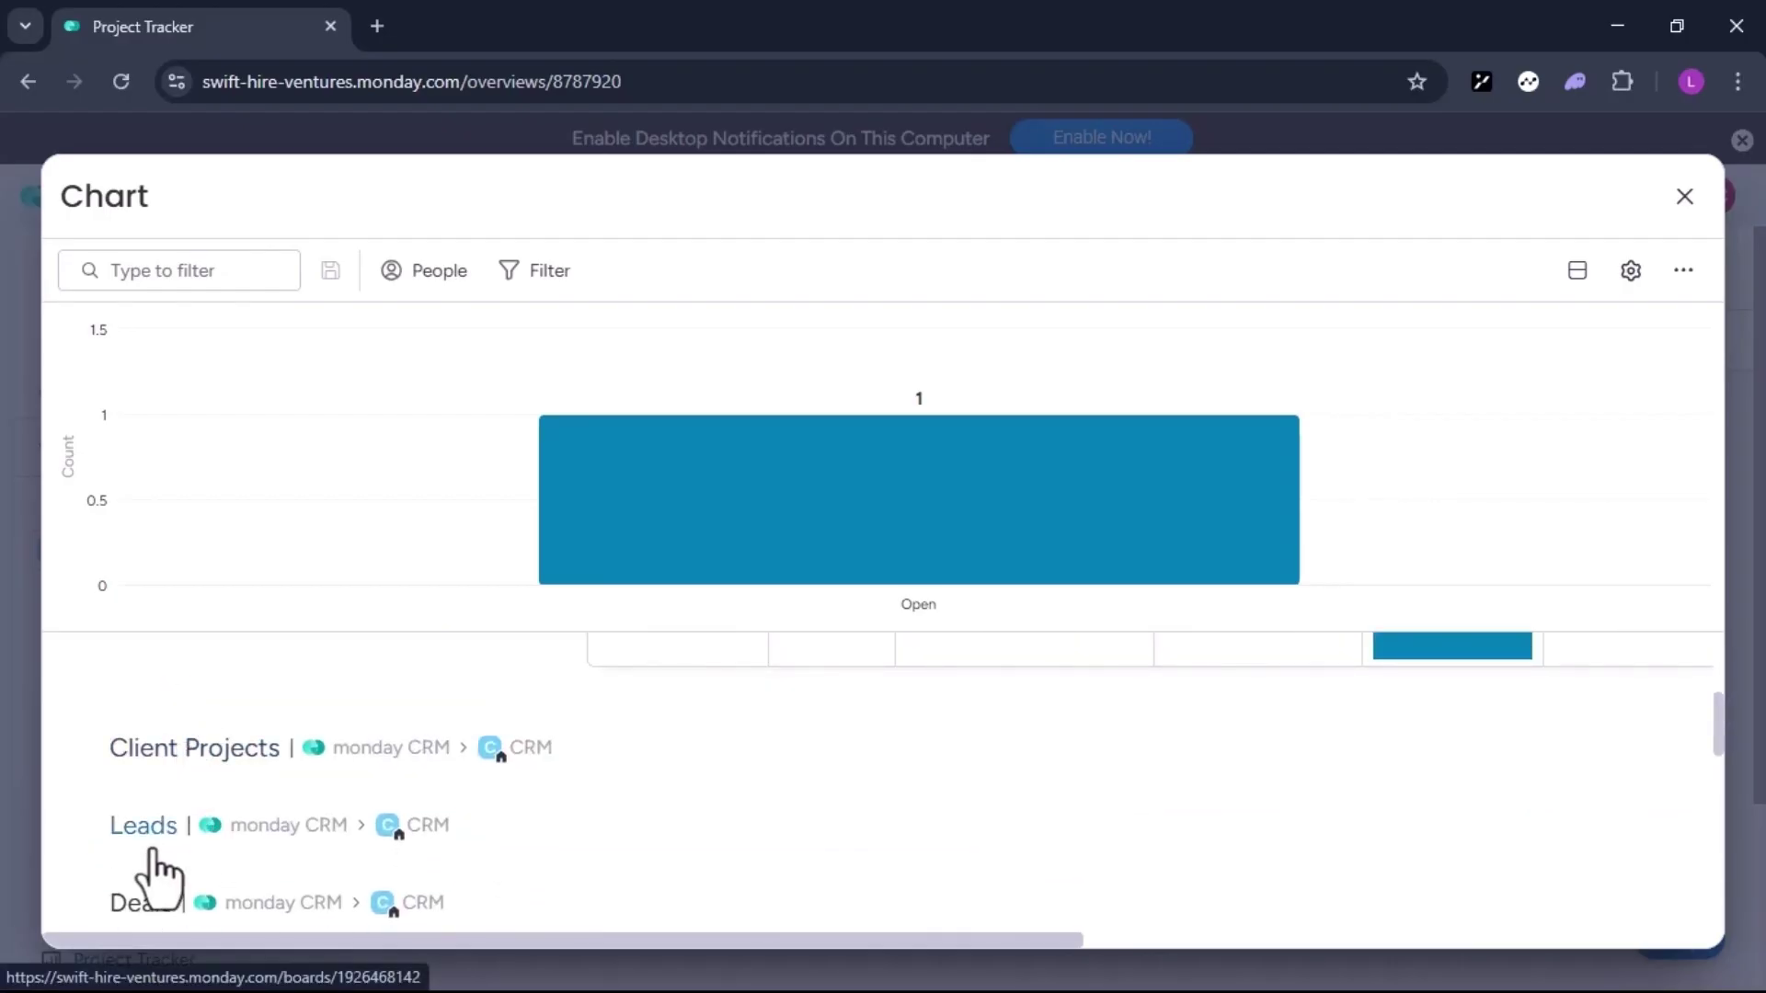
{"action": "scroll", "coordinate": [193, 705], "scroll_direction": "up", "scroll_amount": 3}
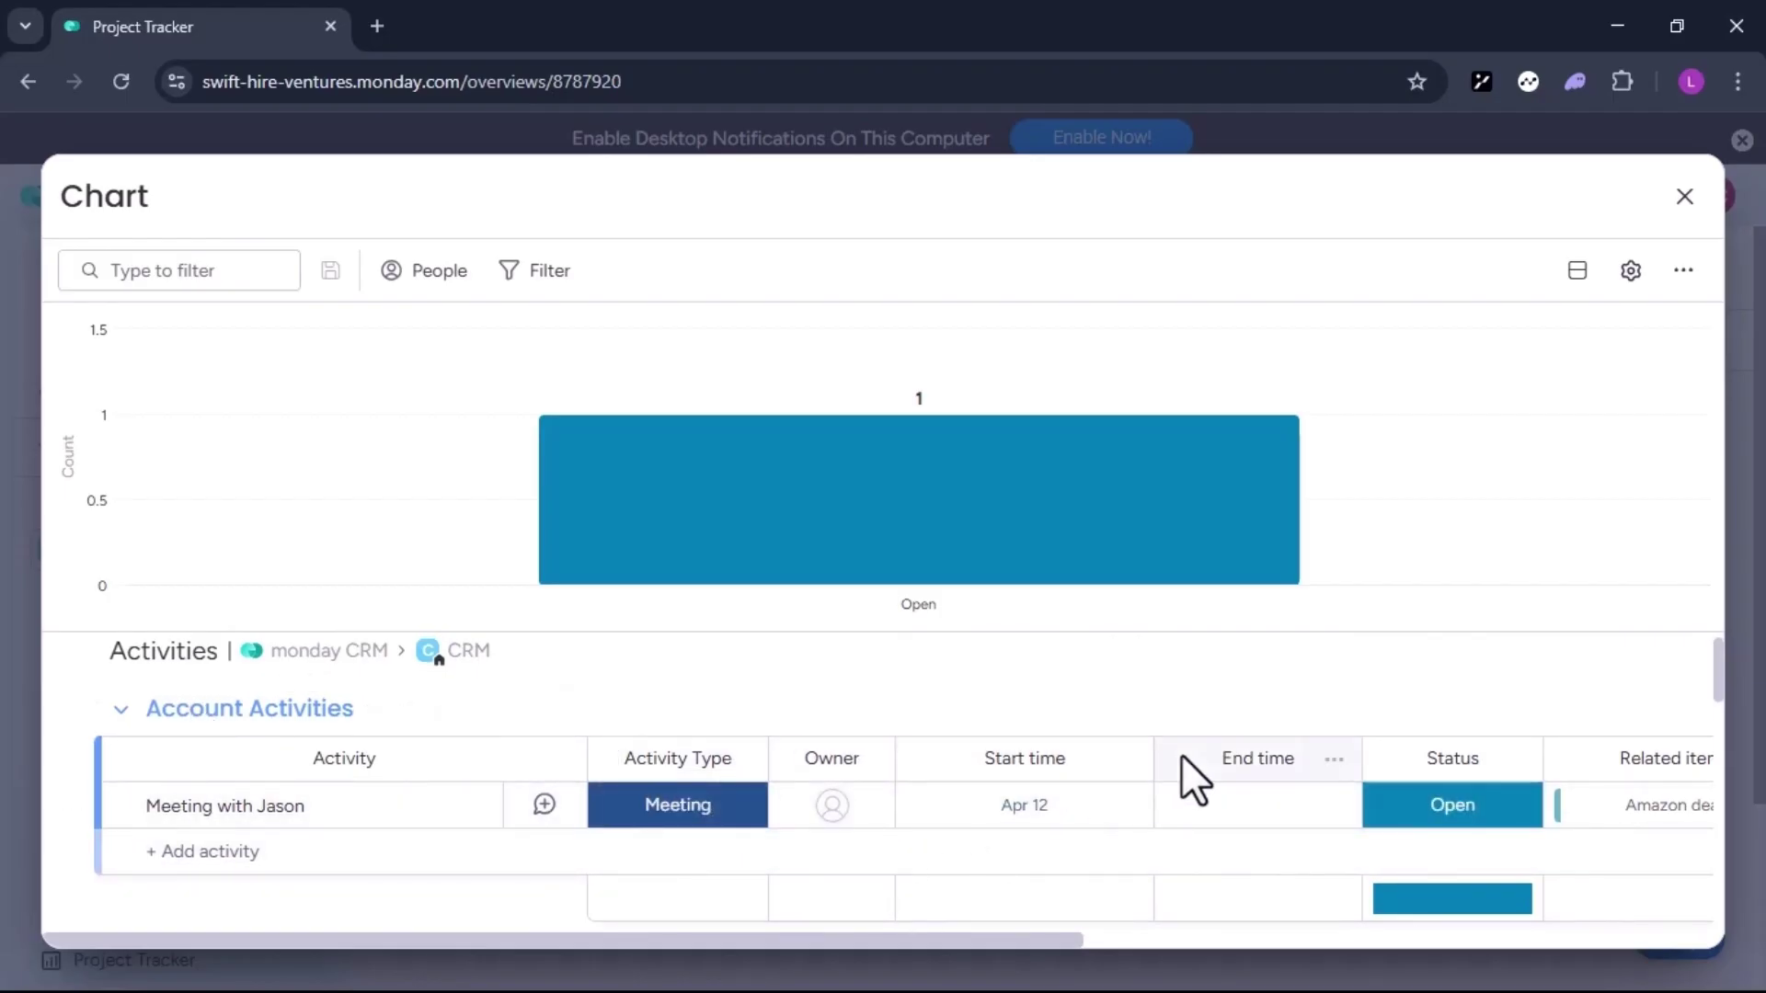
{"action": "scroll", "coordinate": [1276, 815], "scroll_direction": "right", "scroll_amount": 3}
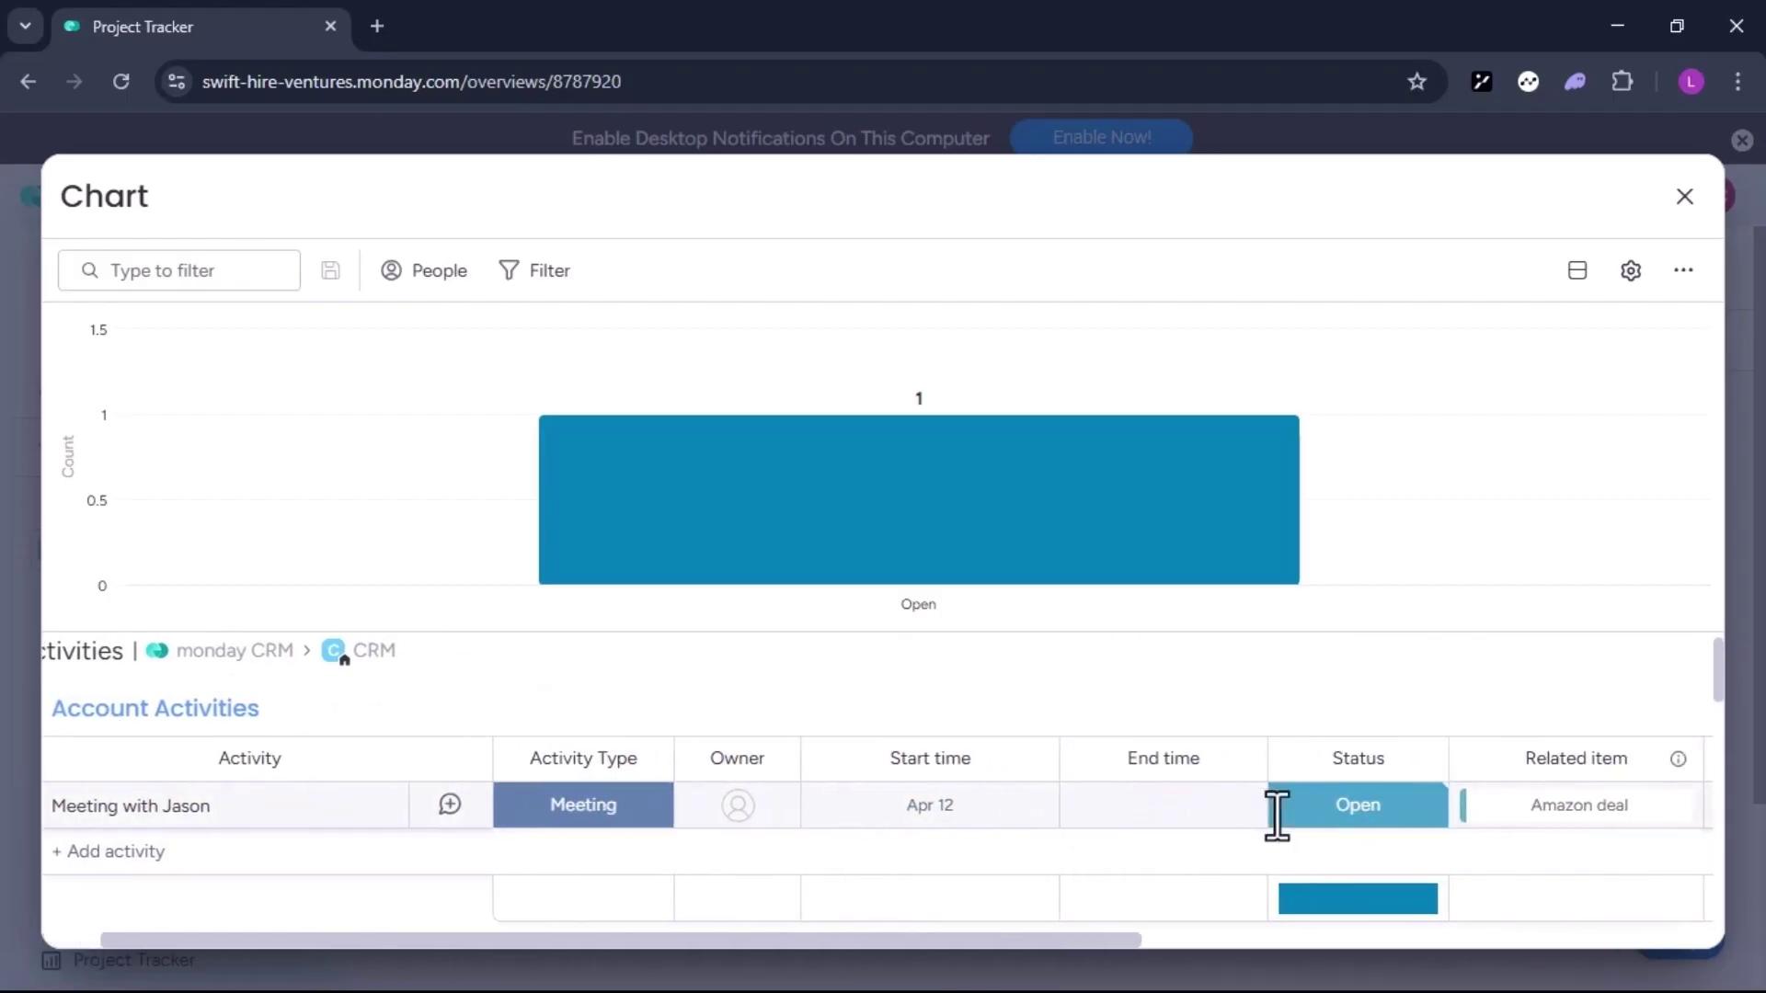
{"action": "scroll", "coordinate": [1276, 815], "scroll_direction": "left", "scroll_amount": 1}
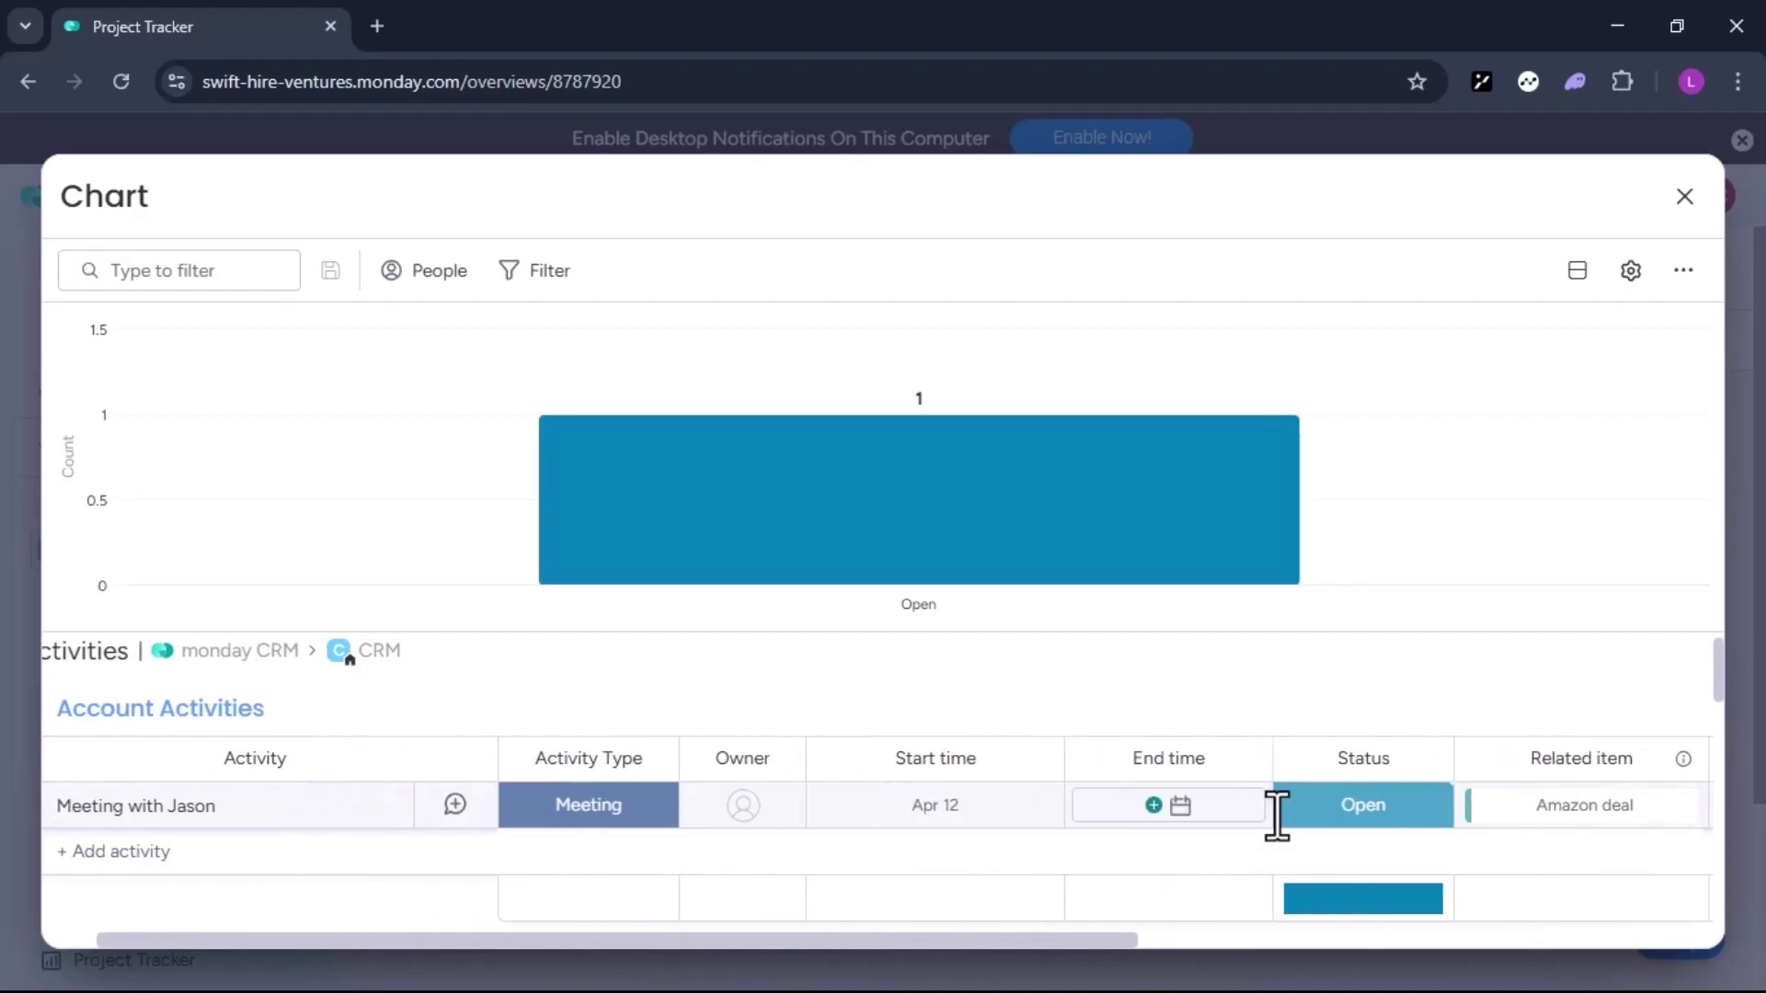
{"action": "scroll", "coordinate": [1273, 815], "scroll_direction": "down", "scroll_amount": 3}
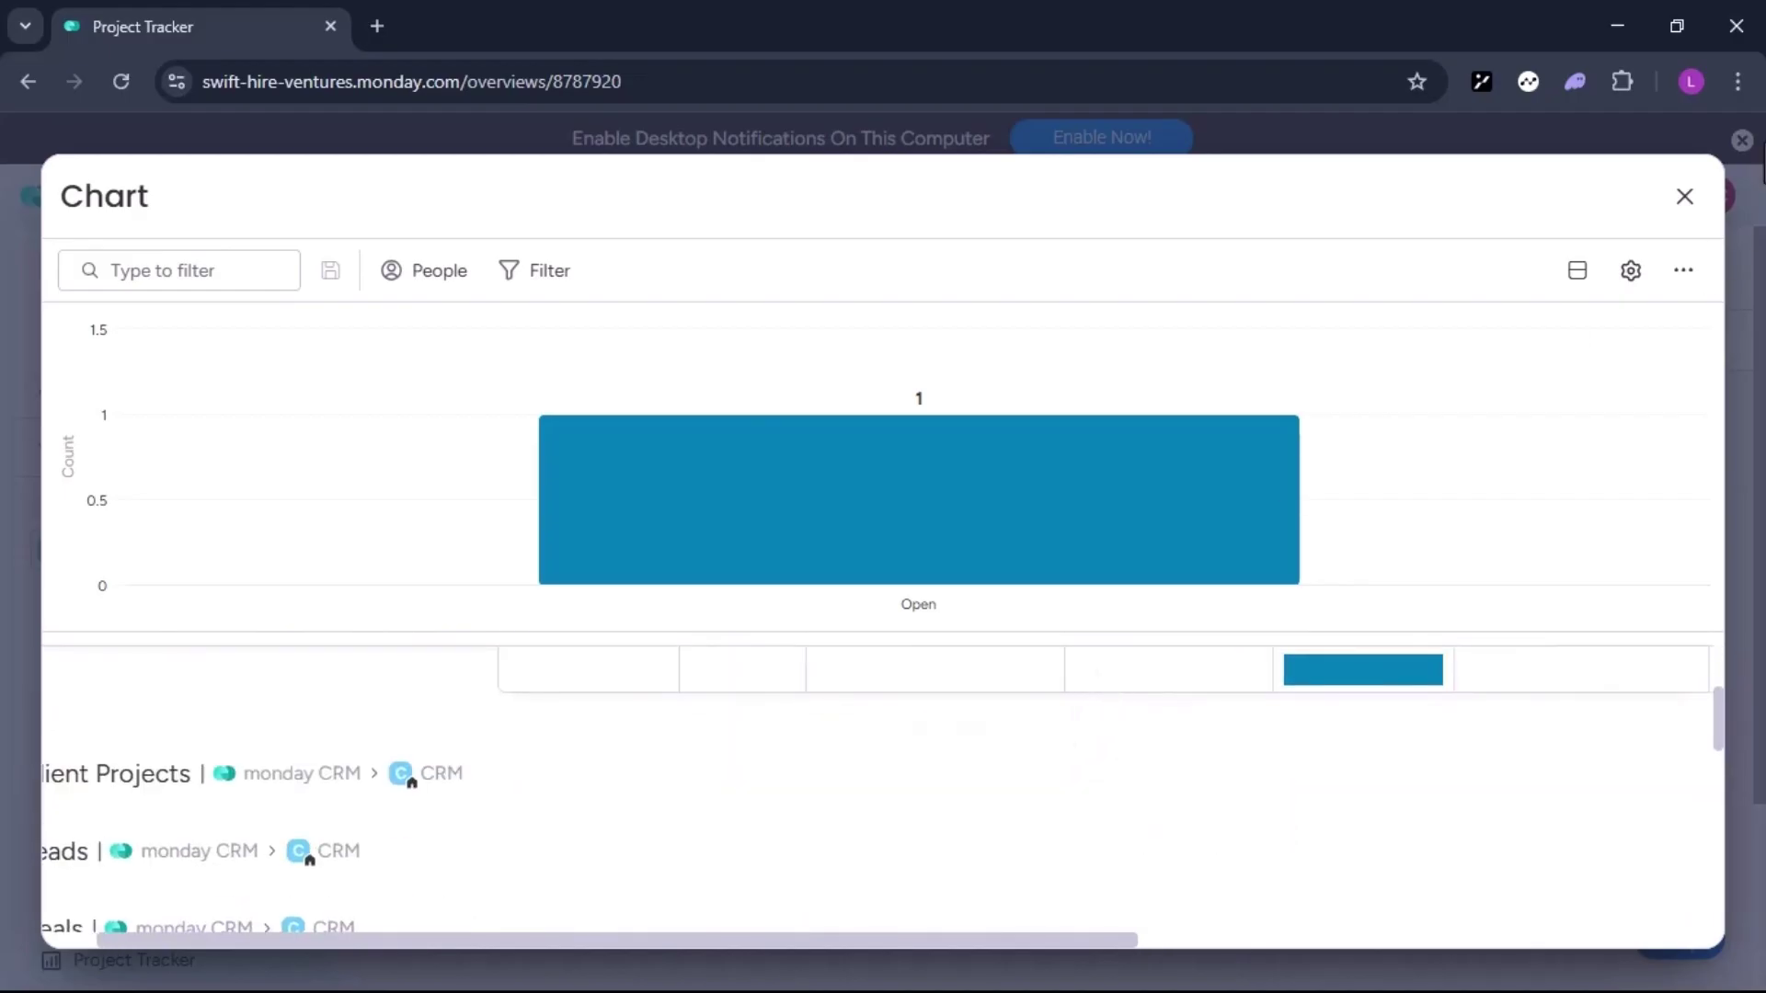
{"action": "left_click", "coordinate": [1684, 197]}
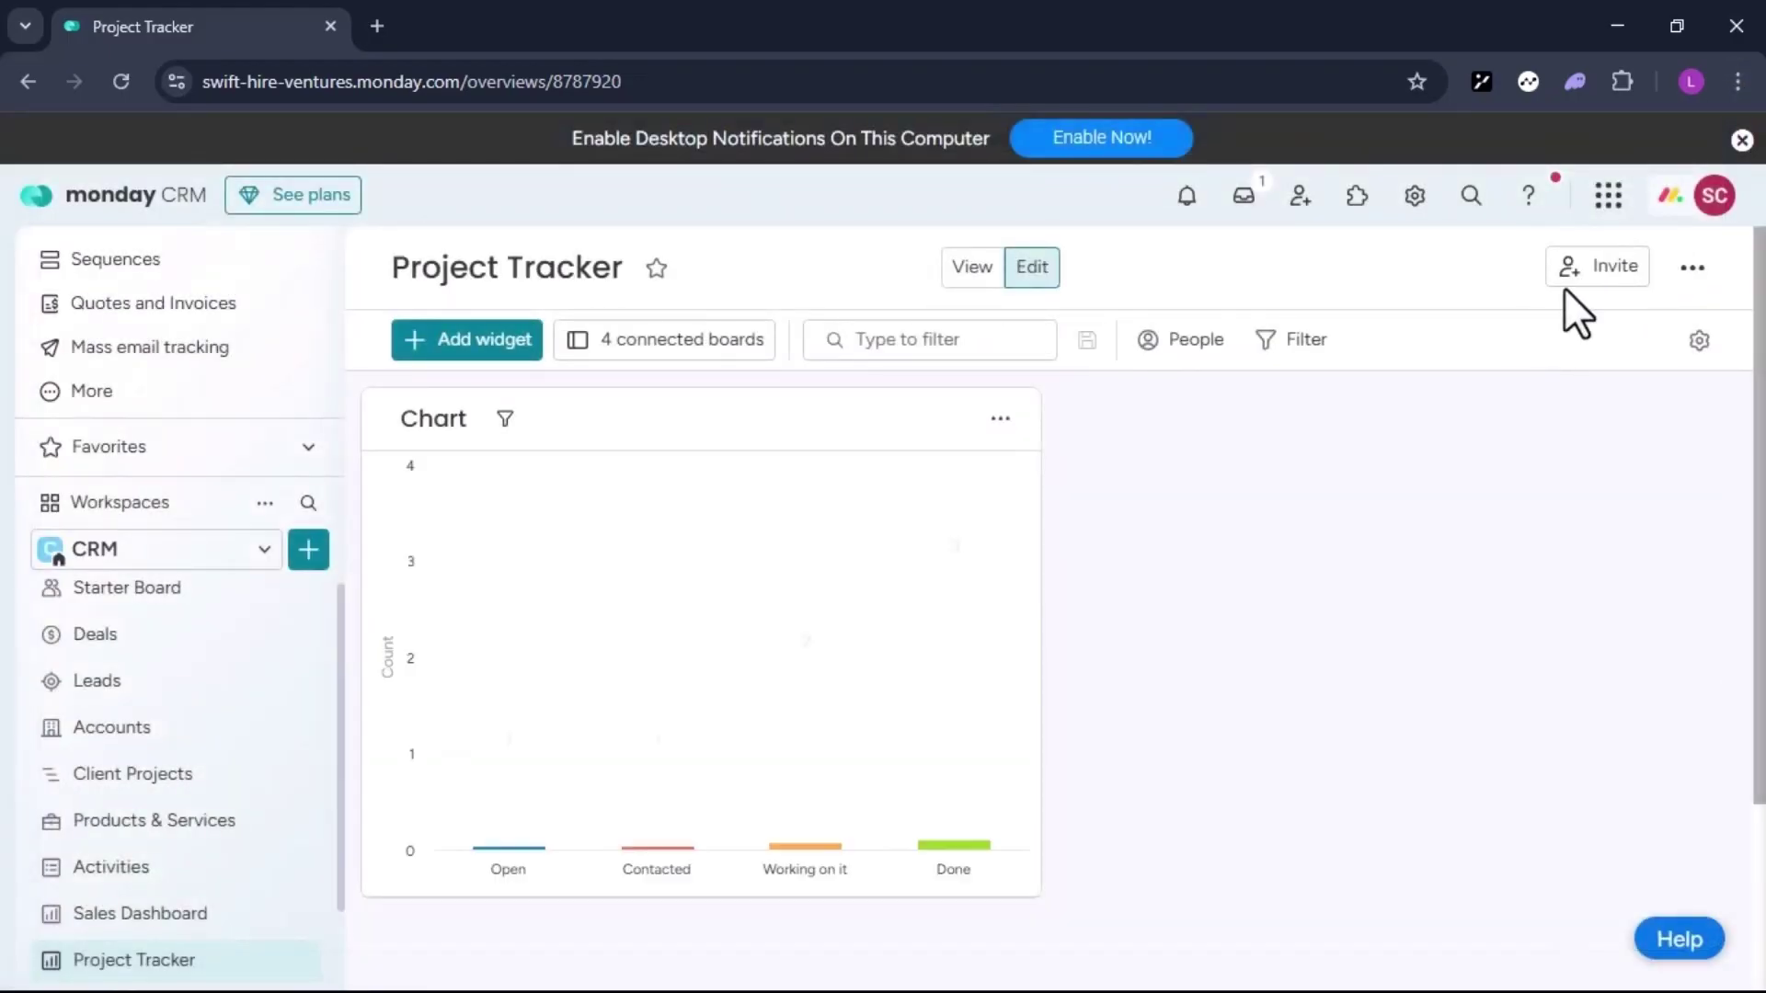
- Search the Widgets Center for the Workload widget and add it to the Project Tracker dashboard
{"action": "left_click", "coordinate": [522, 358]}
{"action": "scroll", "coordinate": [532, 388], "scroll_direction": "down", "scroll_amount": 1}
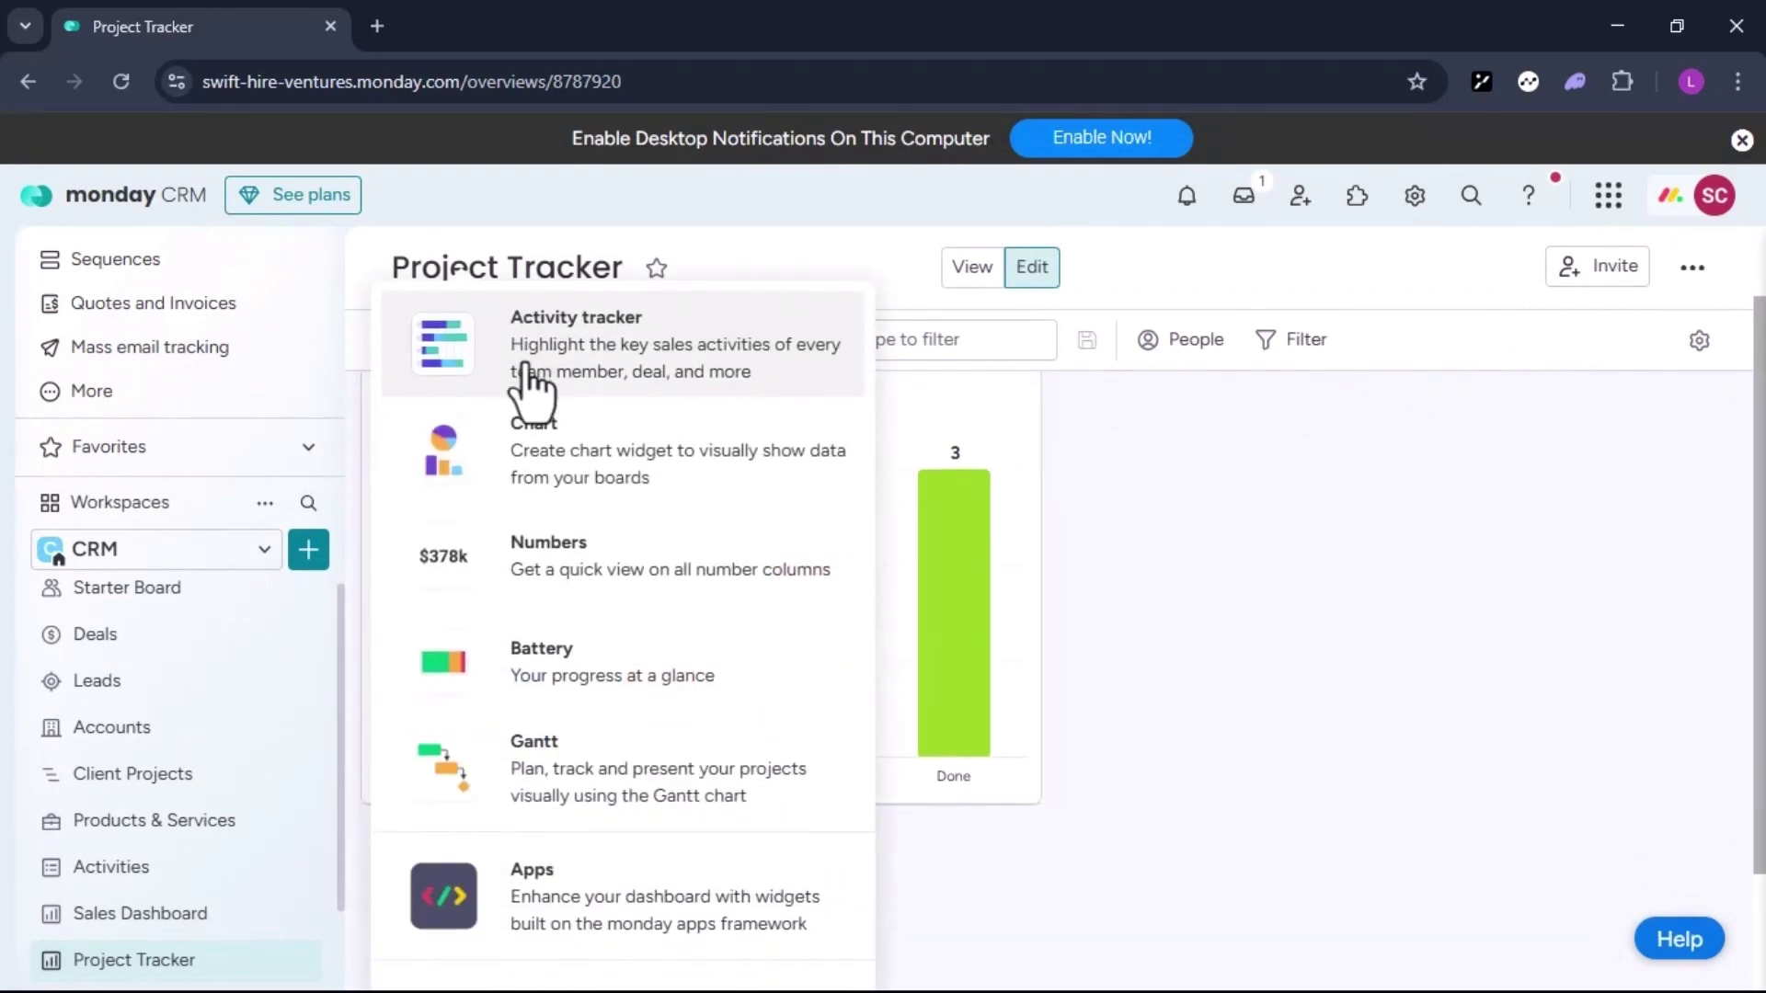
{"action": "scroll", "coordinate": [709, 592], "scroll_direction": "down", "scroll_amount": 2}
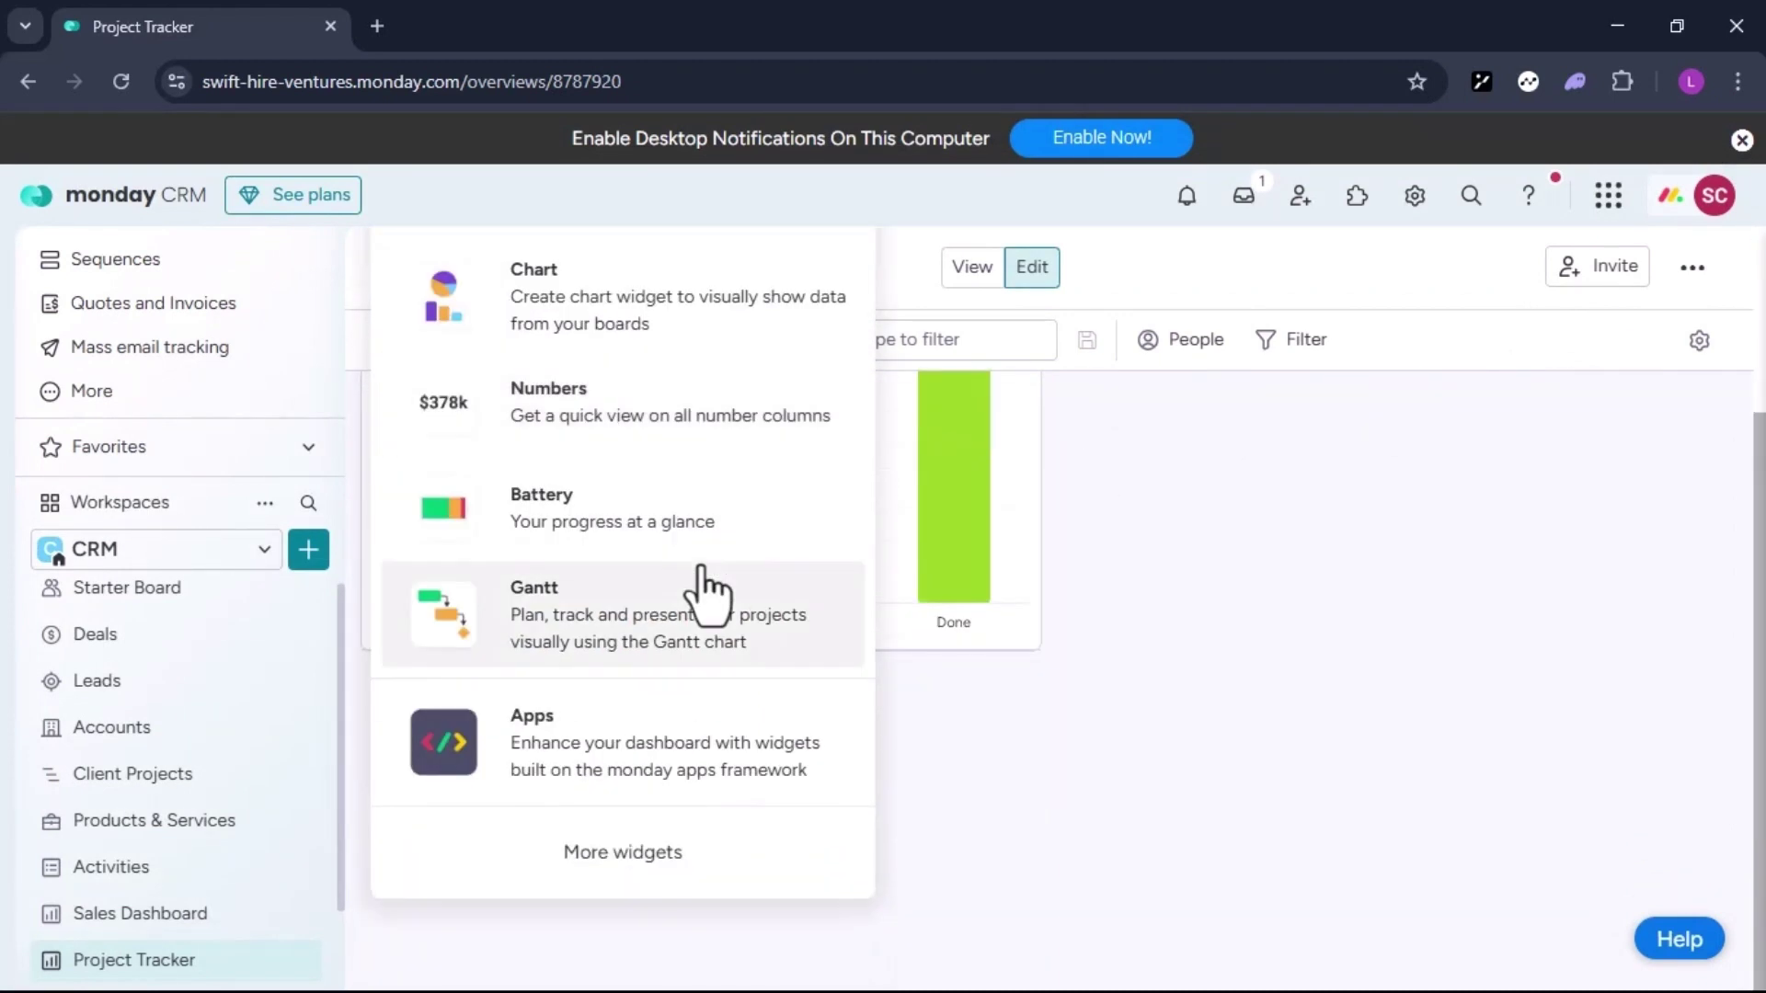
{"action": "scroll", "coordinate": [619, 543], "scroll_direction": "up", "scroll_amount": 3}
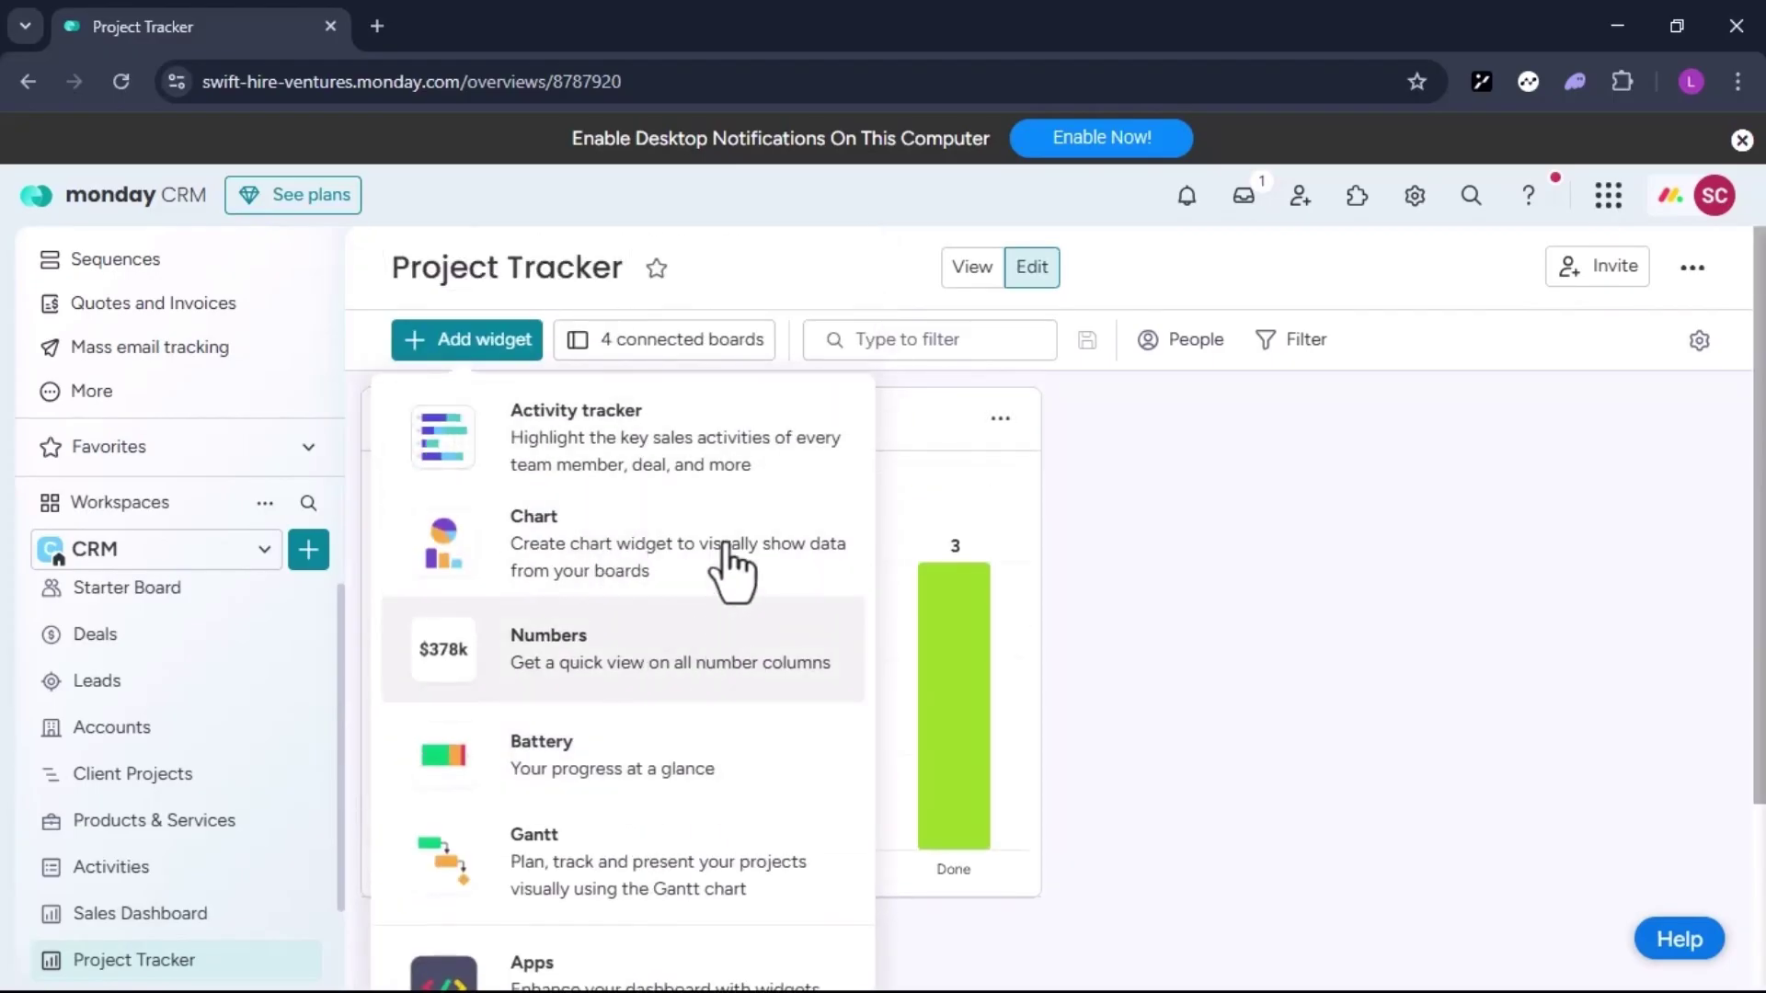
{"action": "scroll", "coordinate": [658, 692], "scroll_direction": "down", "scroll_amount": 2}
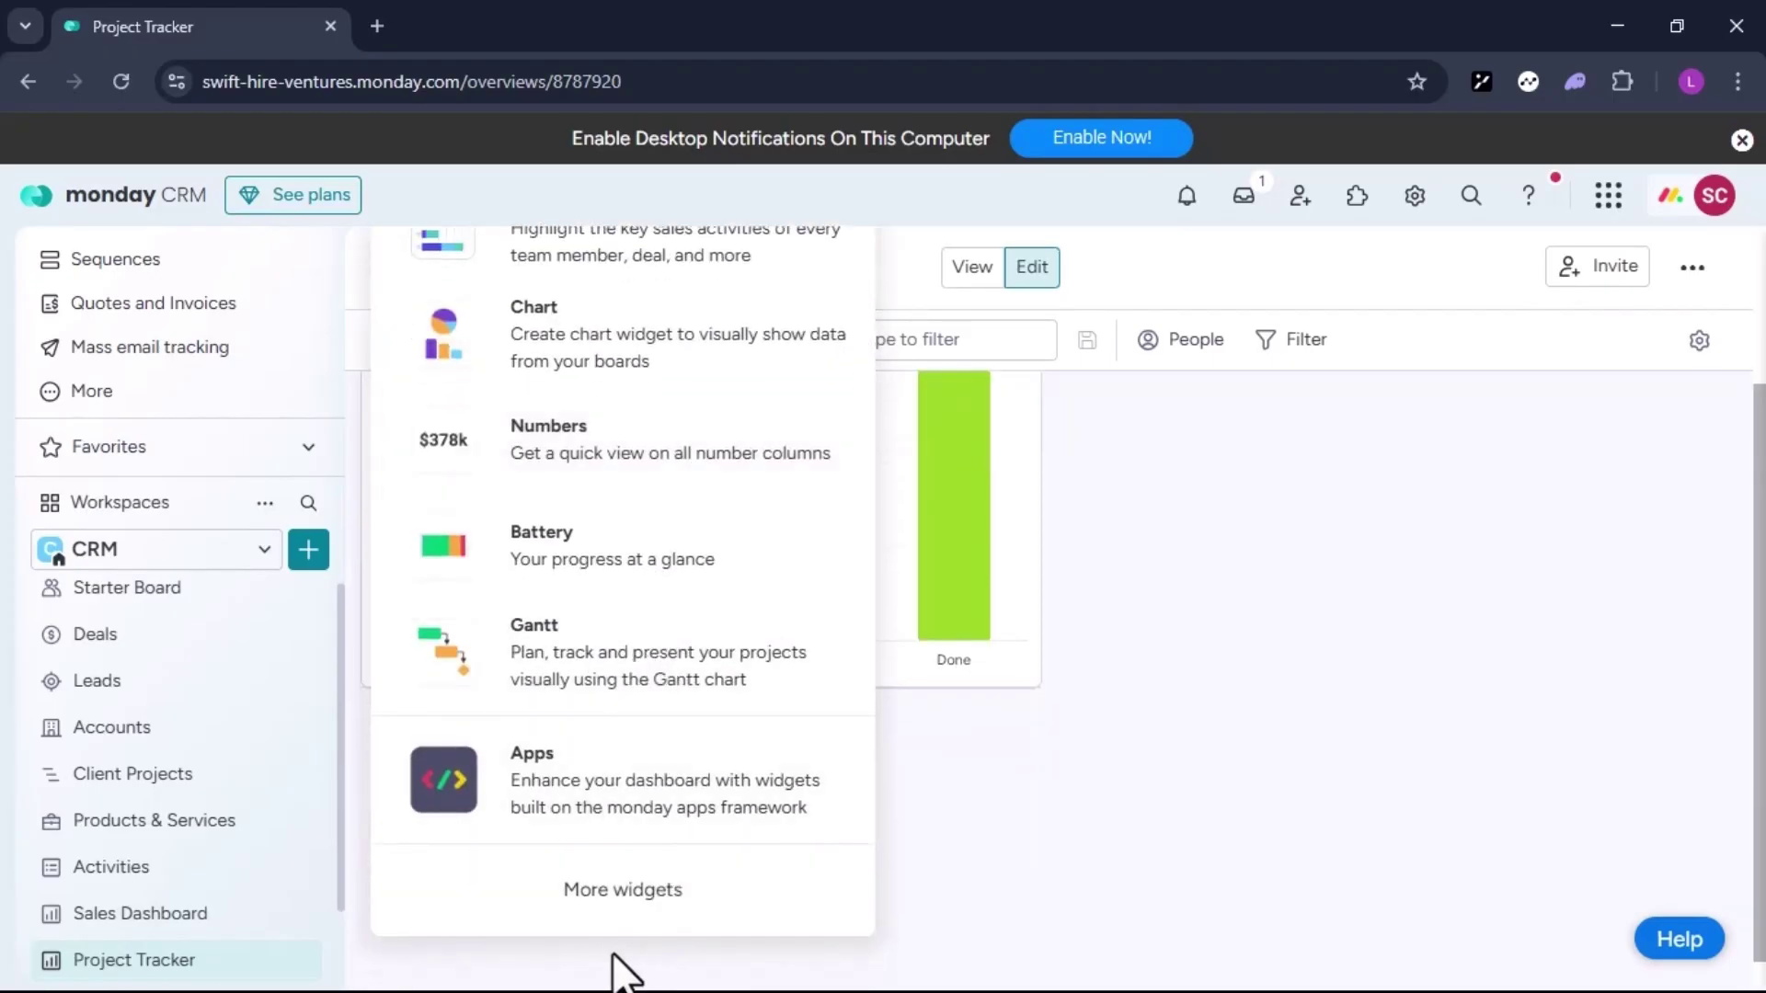
{"action": "left_click", "coordinate": [602, 896]}
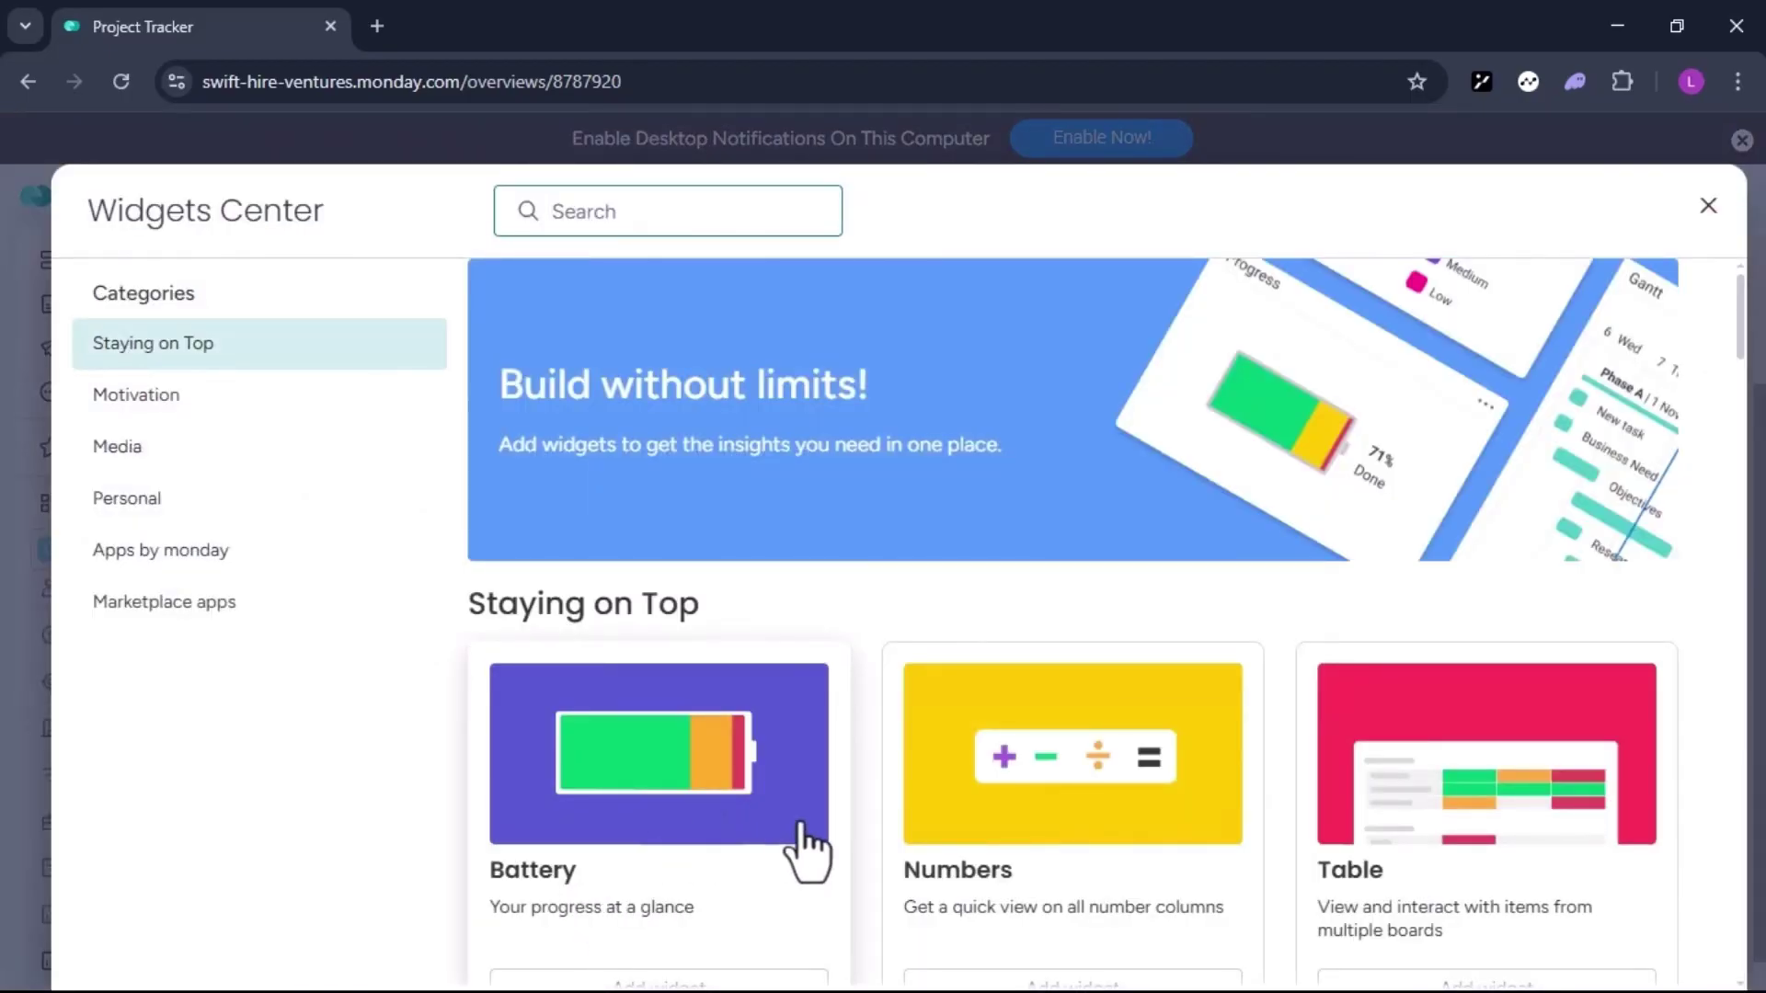
{"action": "scroll", "coordinate": [798, 828], "scroll_direction": "down", "scroll_amount": 15}
{"action": "scroll", "coordinate": [802, 837], "scroll_direction": "up", "scroll_amount": 10}
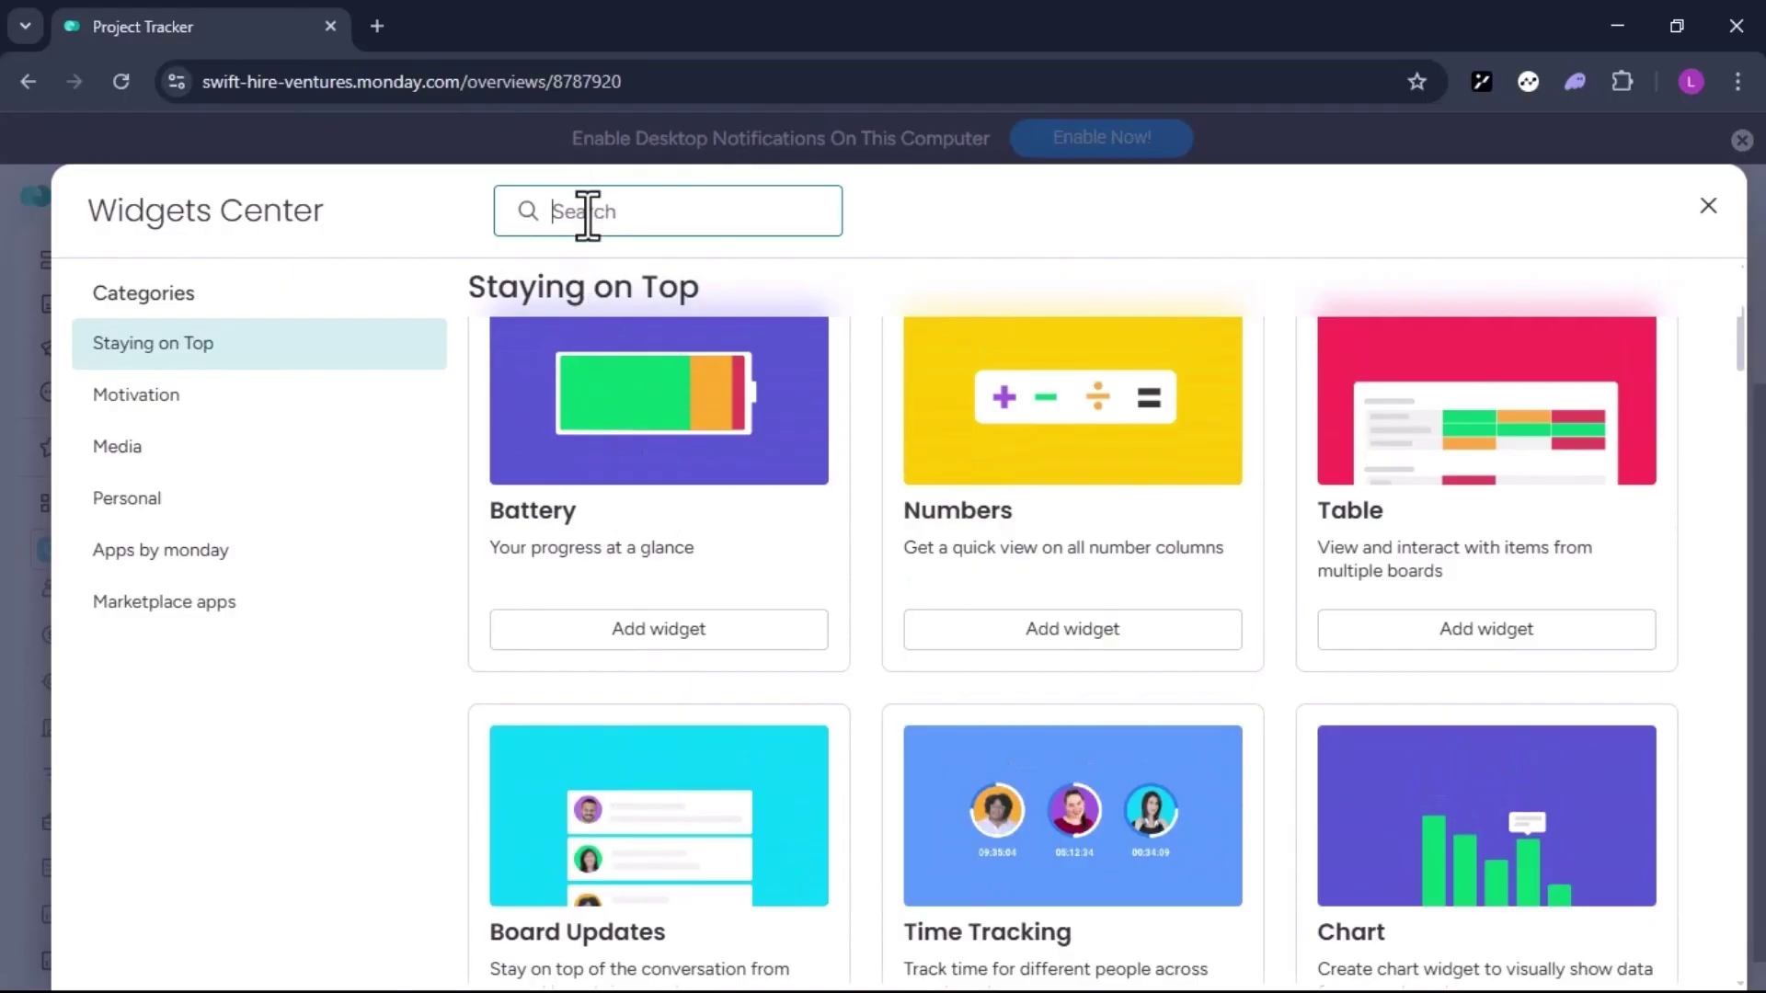
{"action": "type", "text": "workloa"}
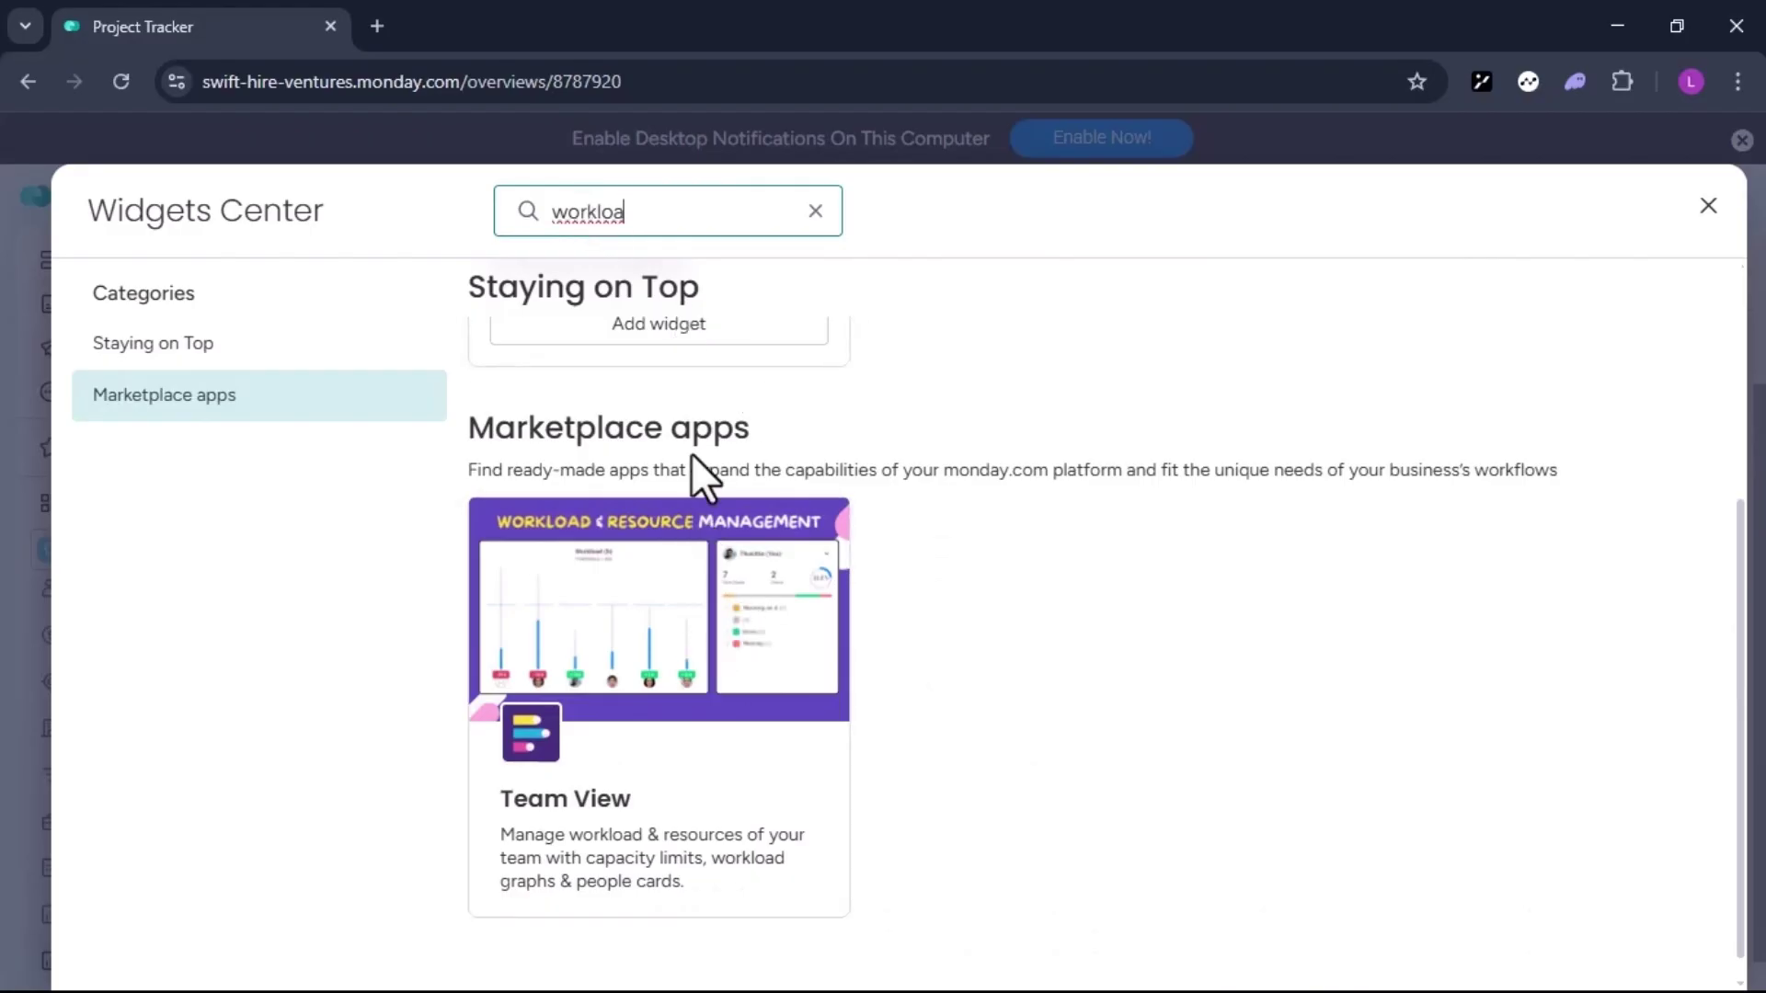
{"action": "scroll", "coordinate": [671, 552], "scroll_direction": "up", "scroll_amount": 3}
{"action": "left_click", "coordinate": [656, 671]}
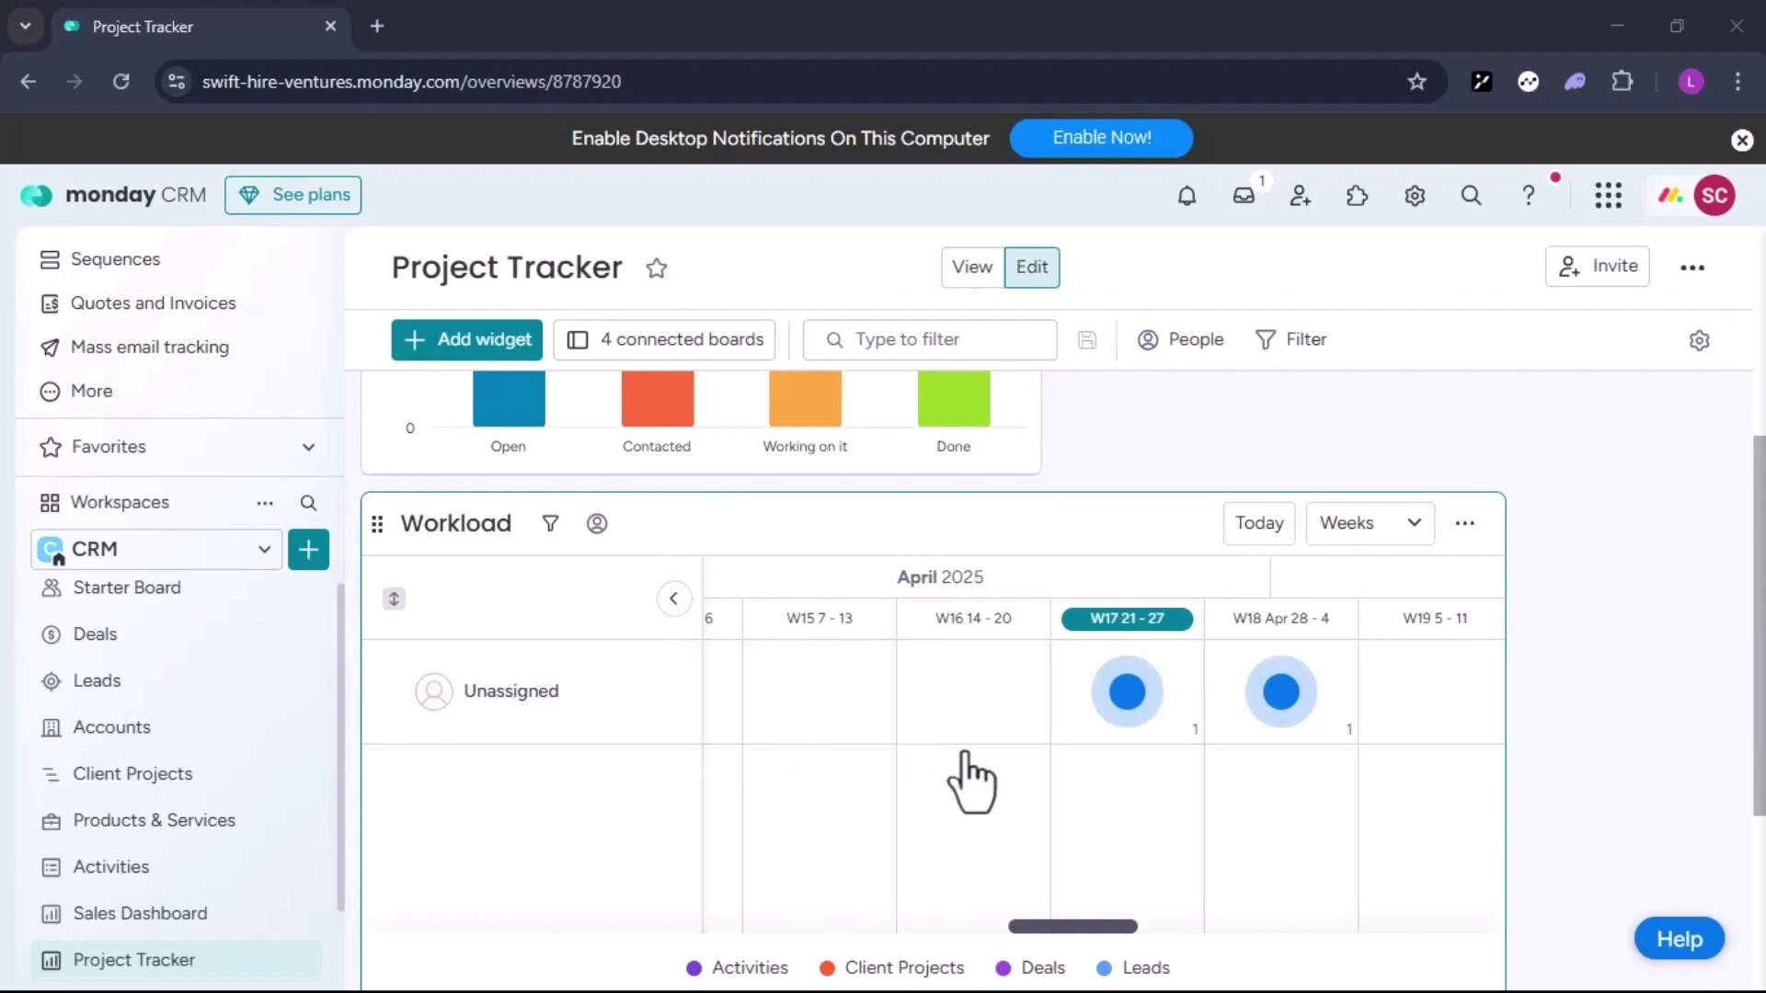
{"action": "left_click", "coordinate": [457, 342]}
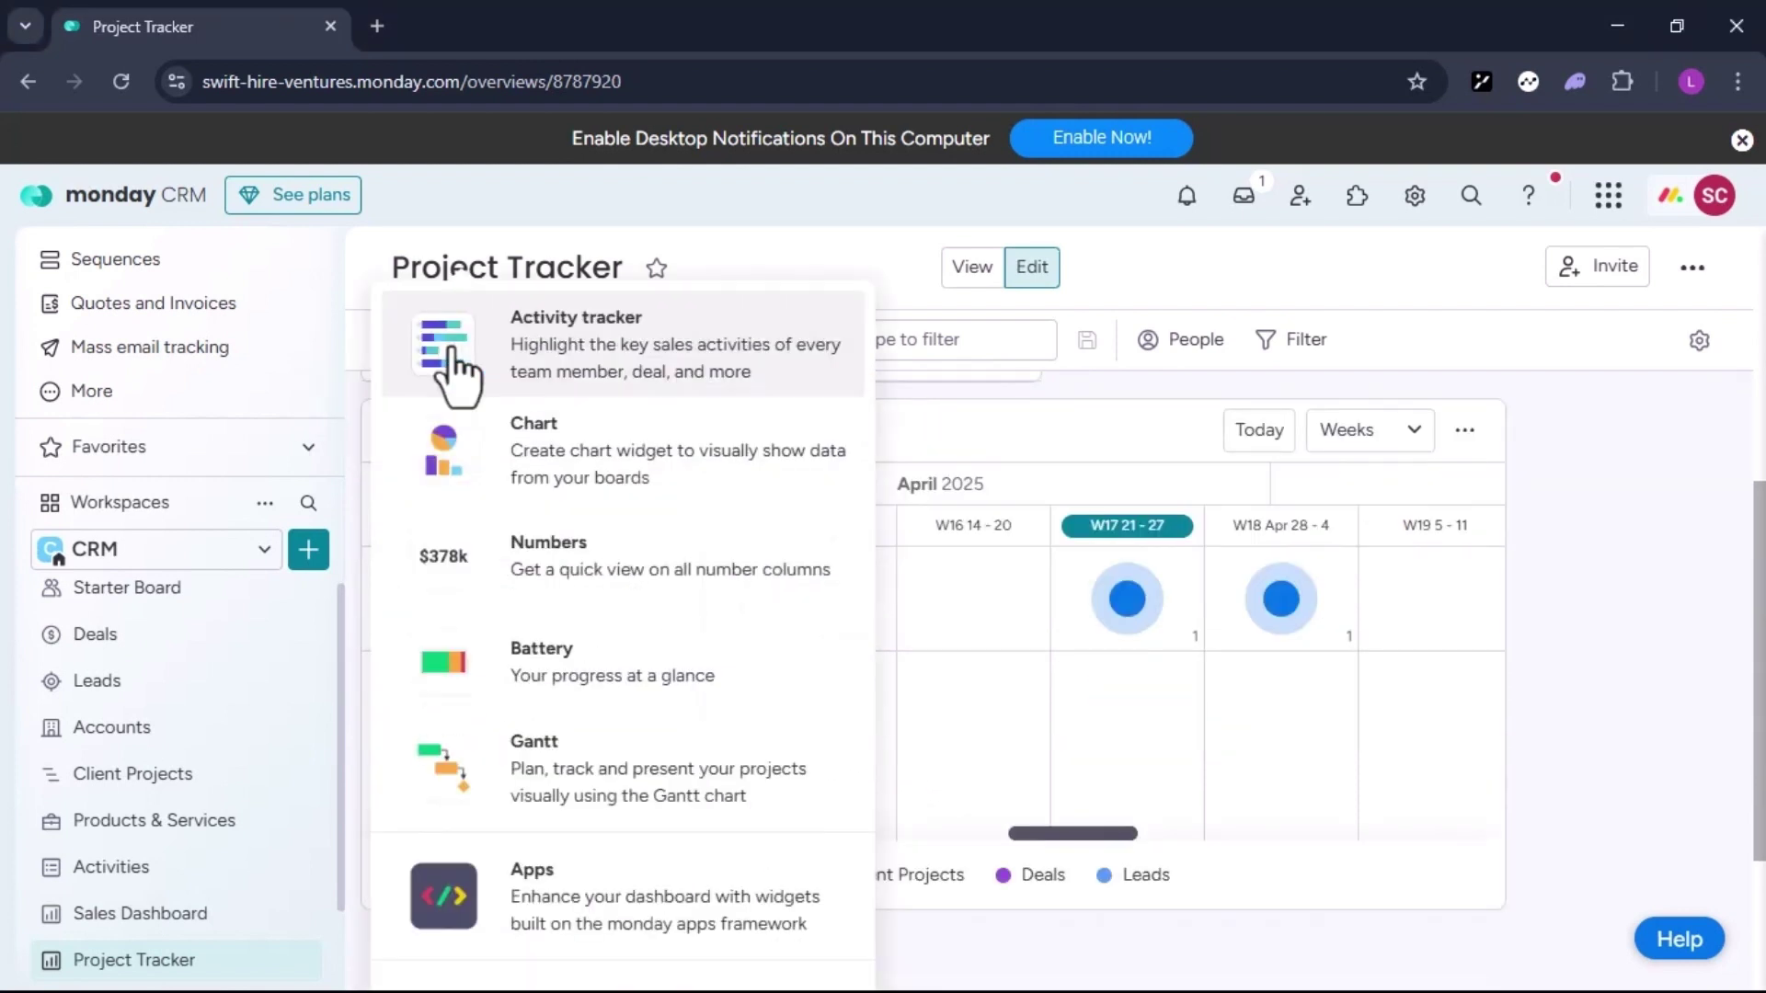
{"action": "type", "text": "status"}
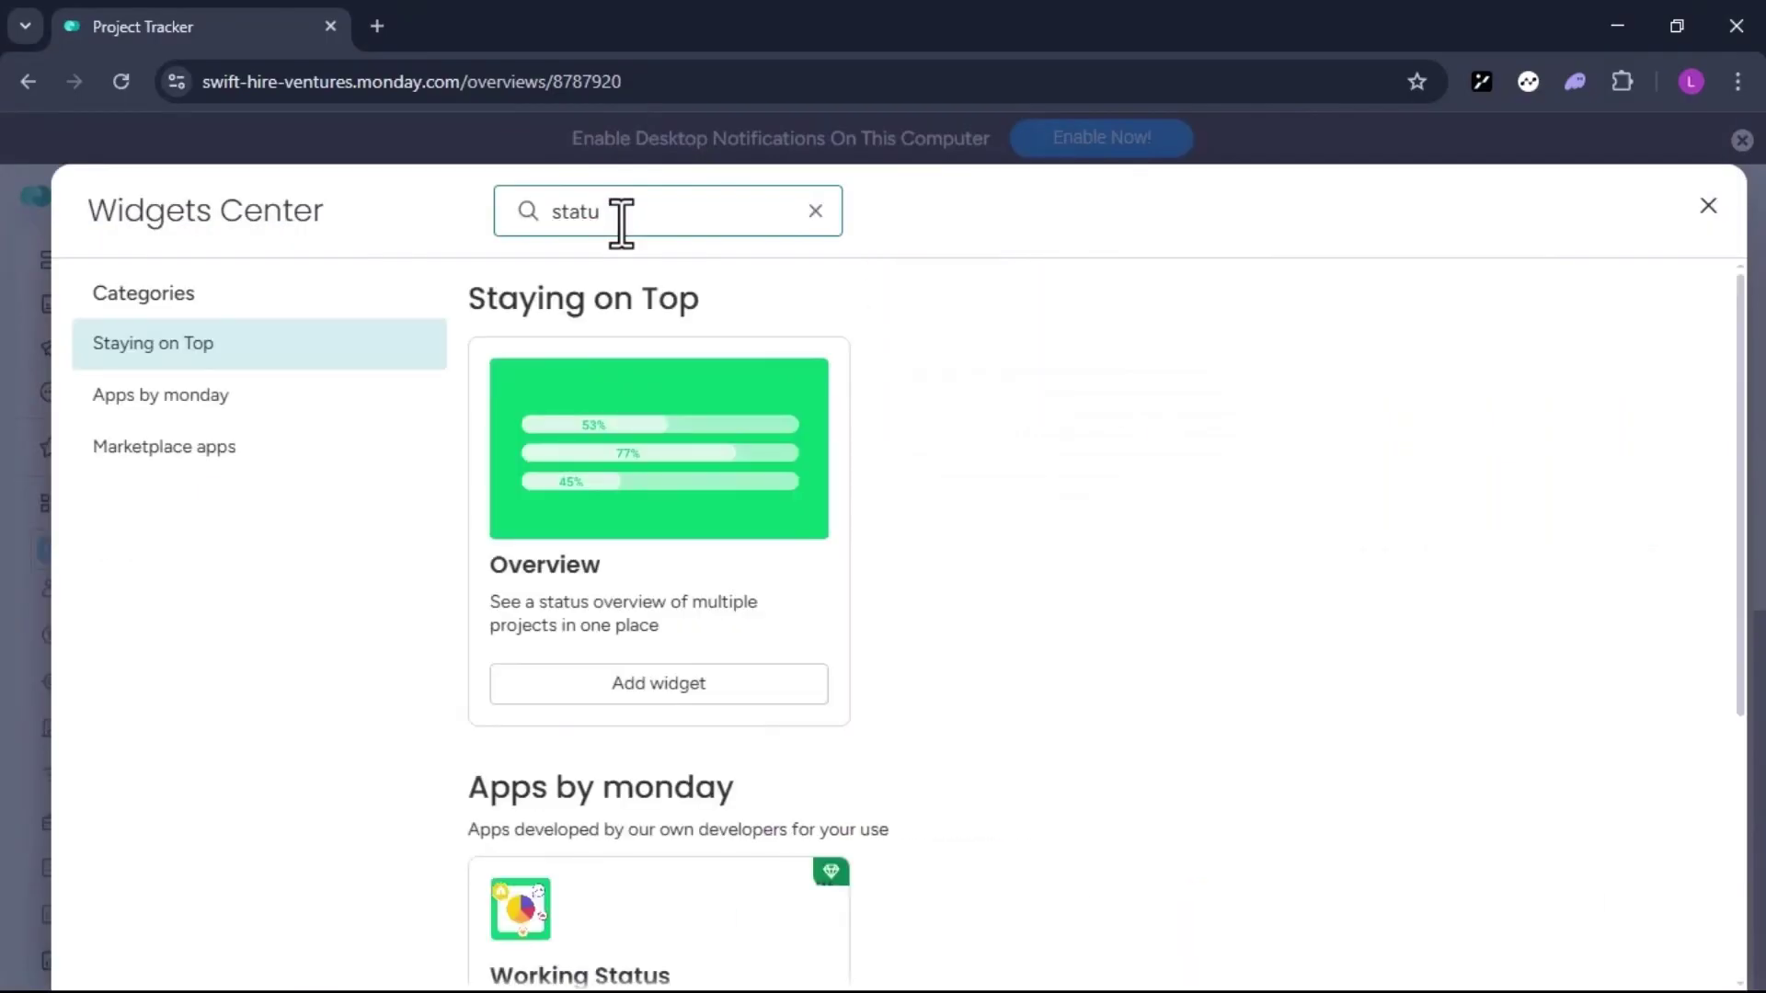
{"action": "scroll", "coordinate": [653, 306], "scroll_direction": "down", "scroll_amount": 3}
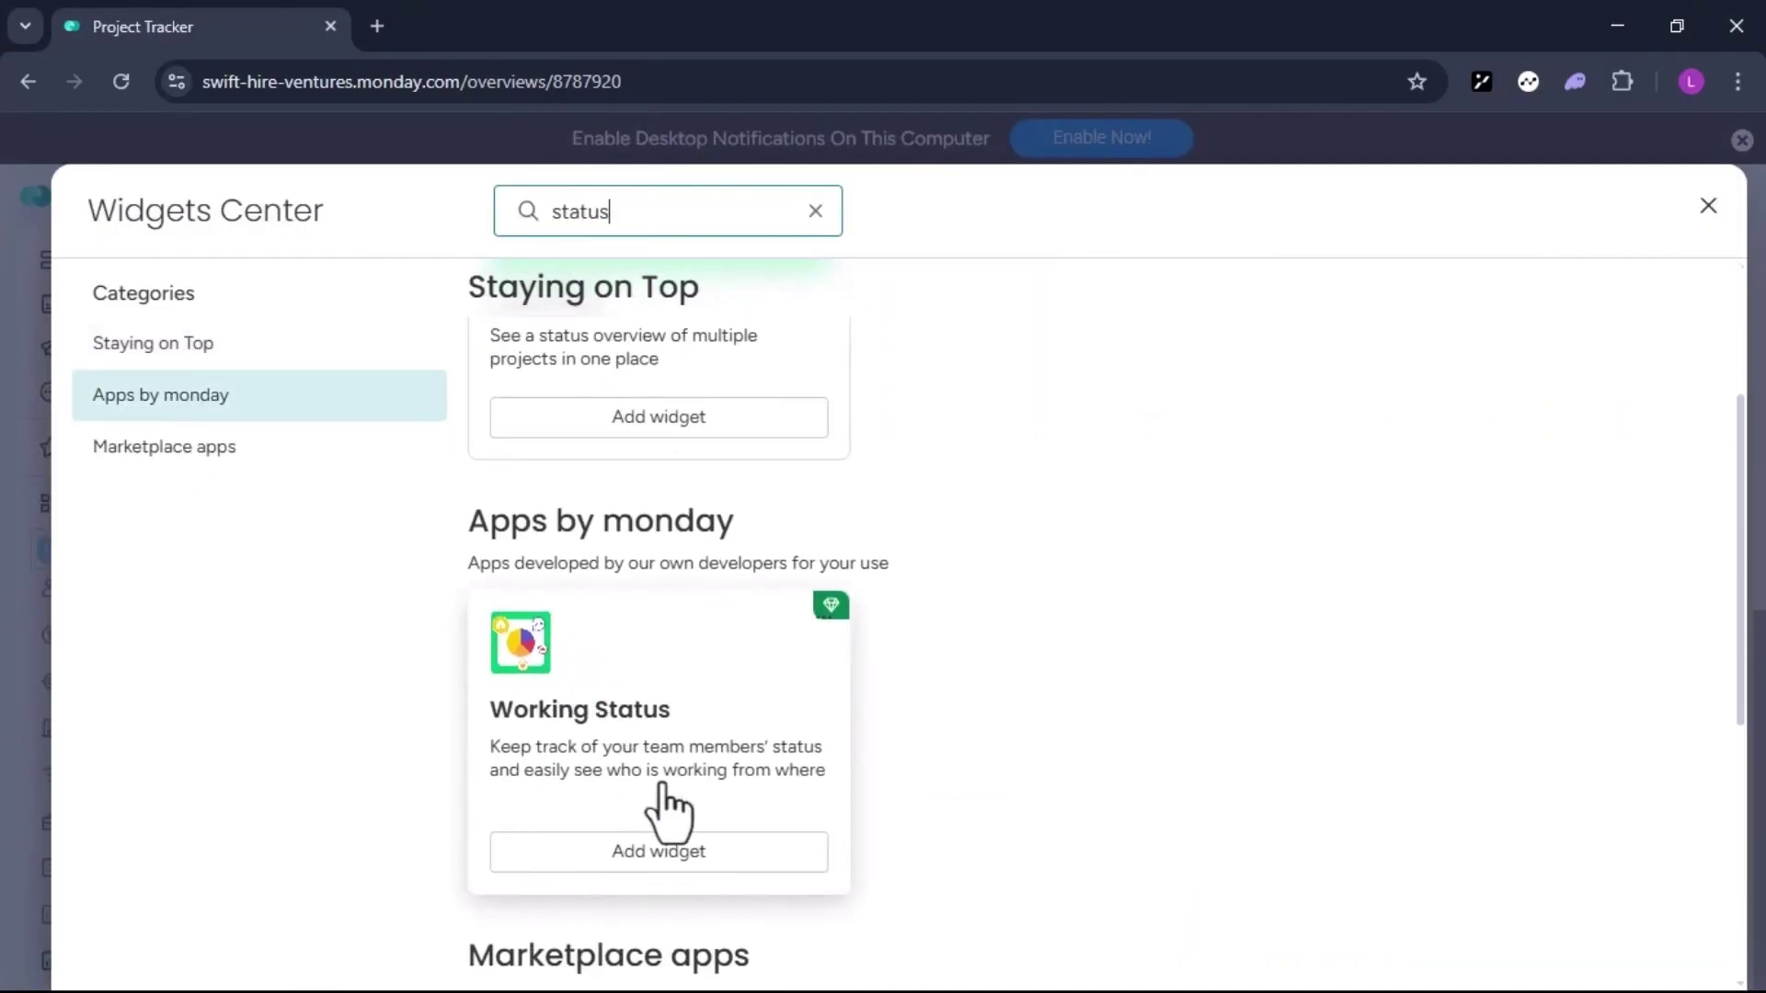
{"action": "left_click", "coordinate": [650, 857]}
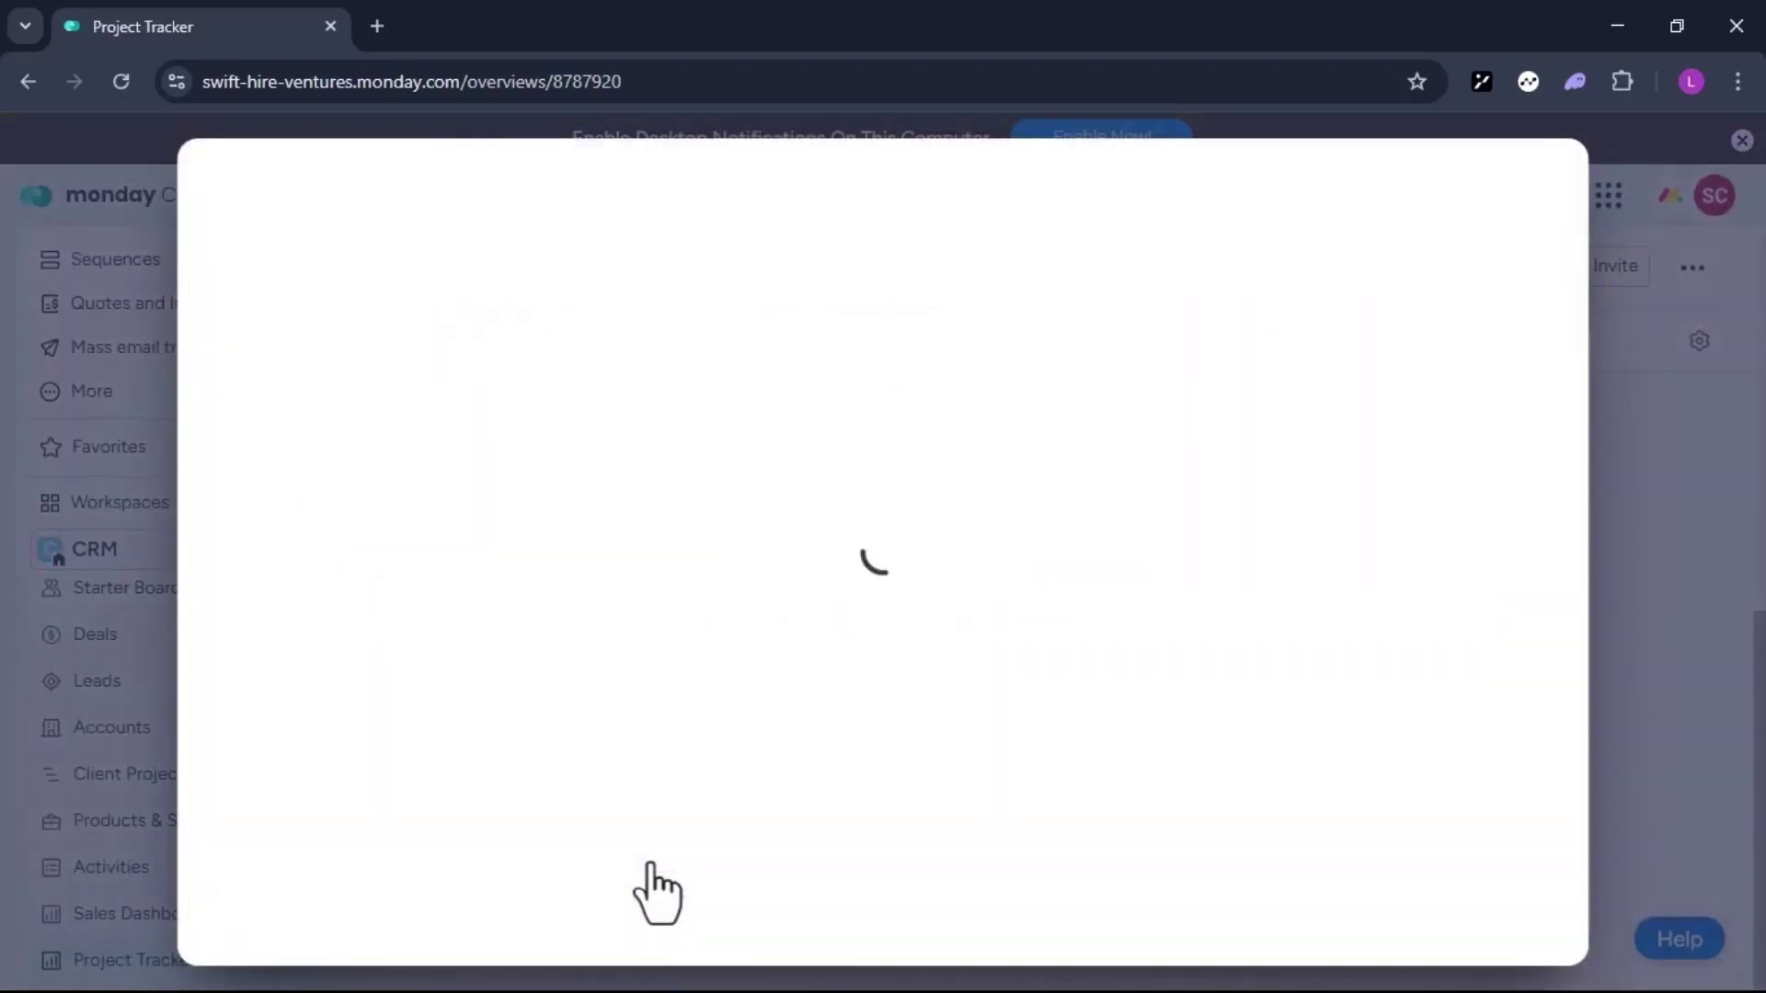
{"action": "left_click", "coordinate": [461, 133]}
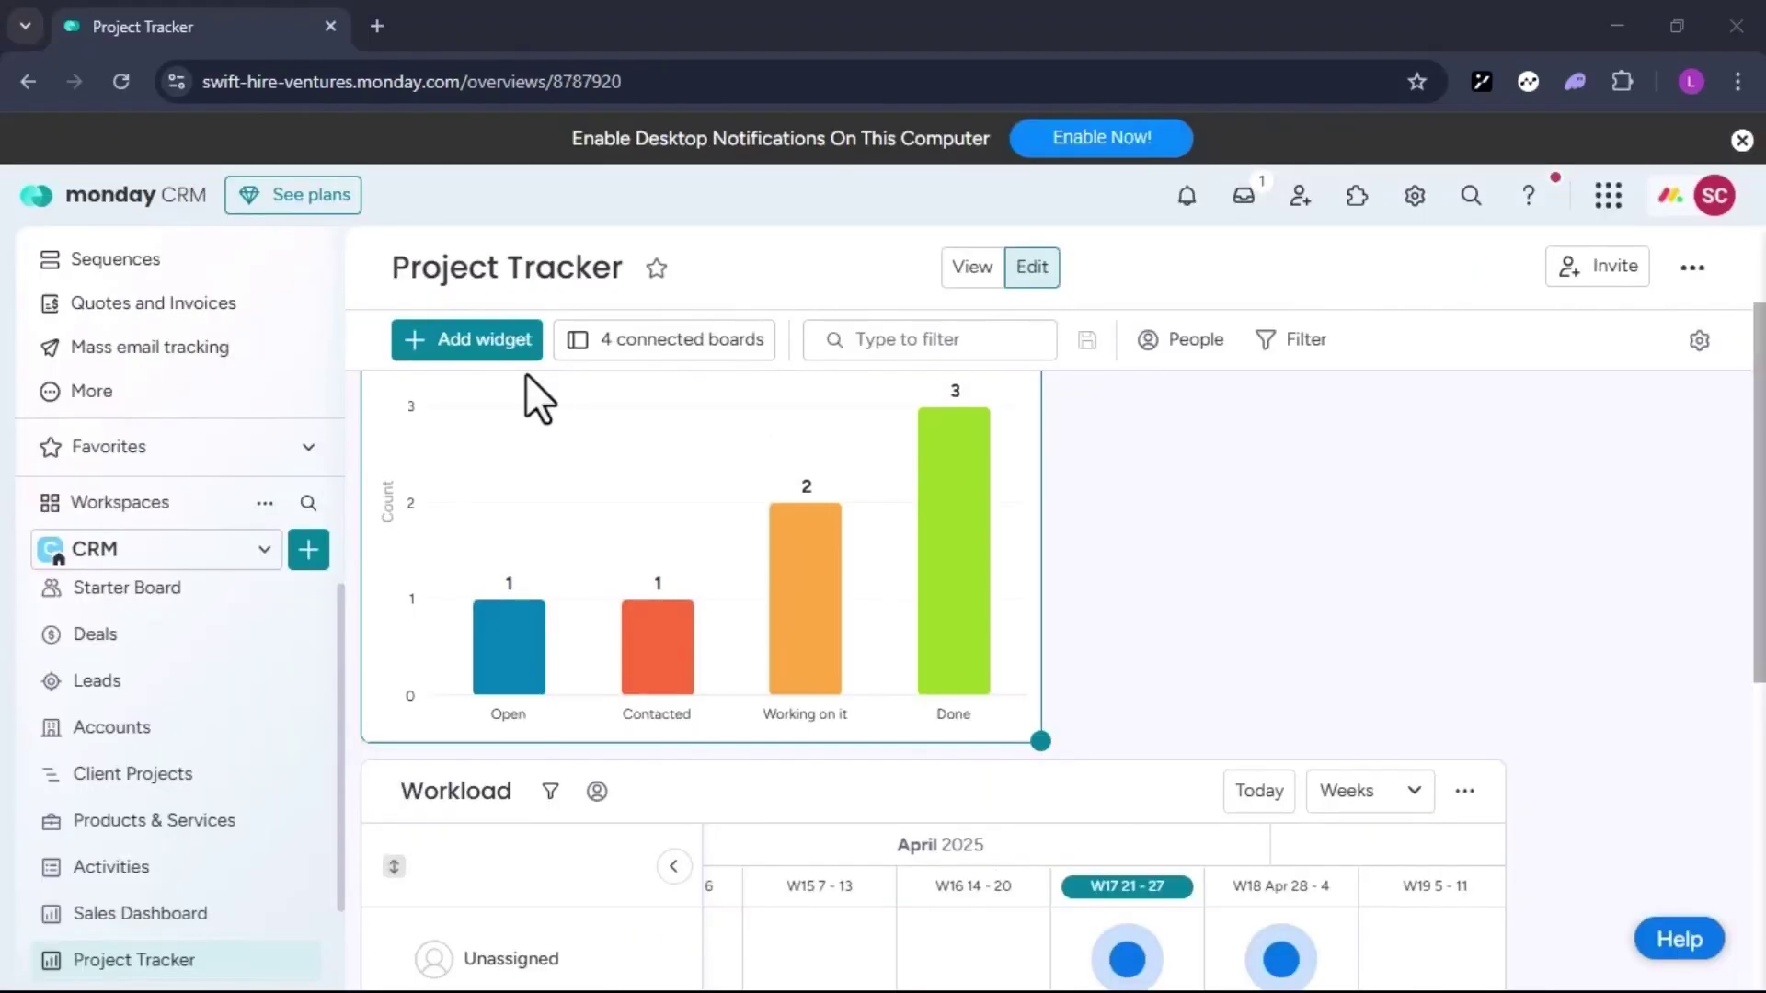
- Add a Battery widget to the Project Tracker dashboard
{"action": "left_click", "coordinate": [479, 342]}
{"action": "scroll", "coordinate": [679, 639], "scroll_direction": "down", "scroll_amount": 2}
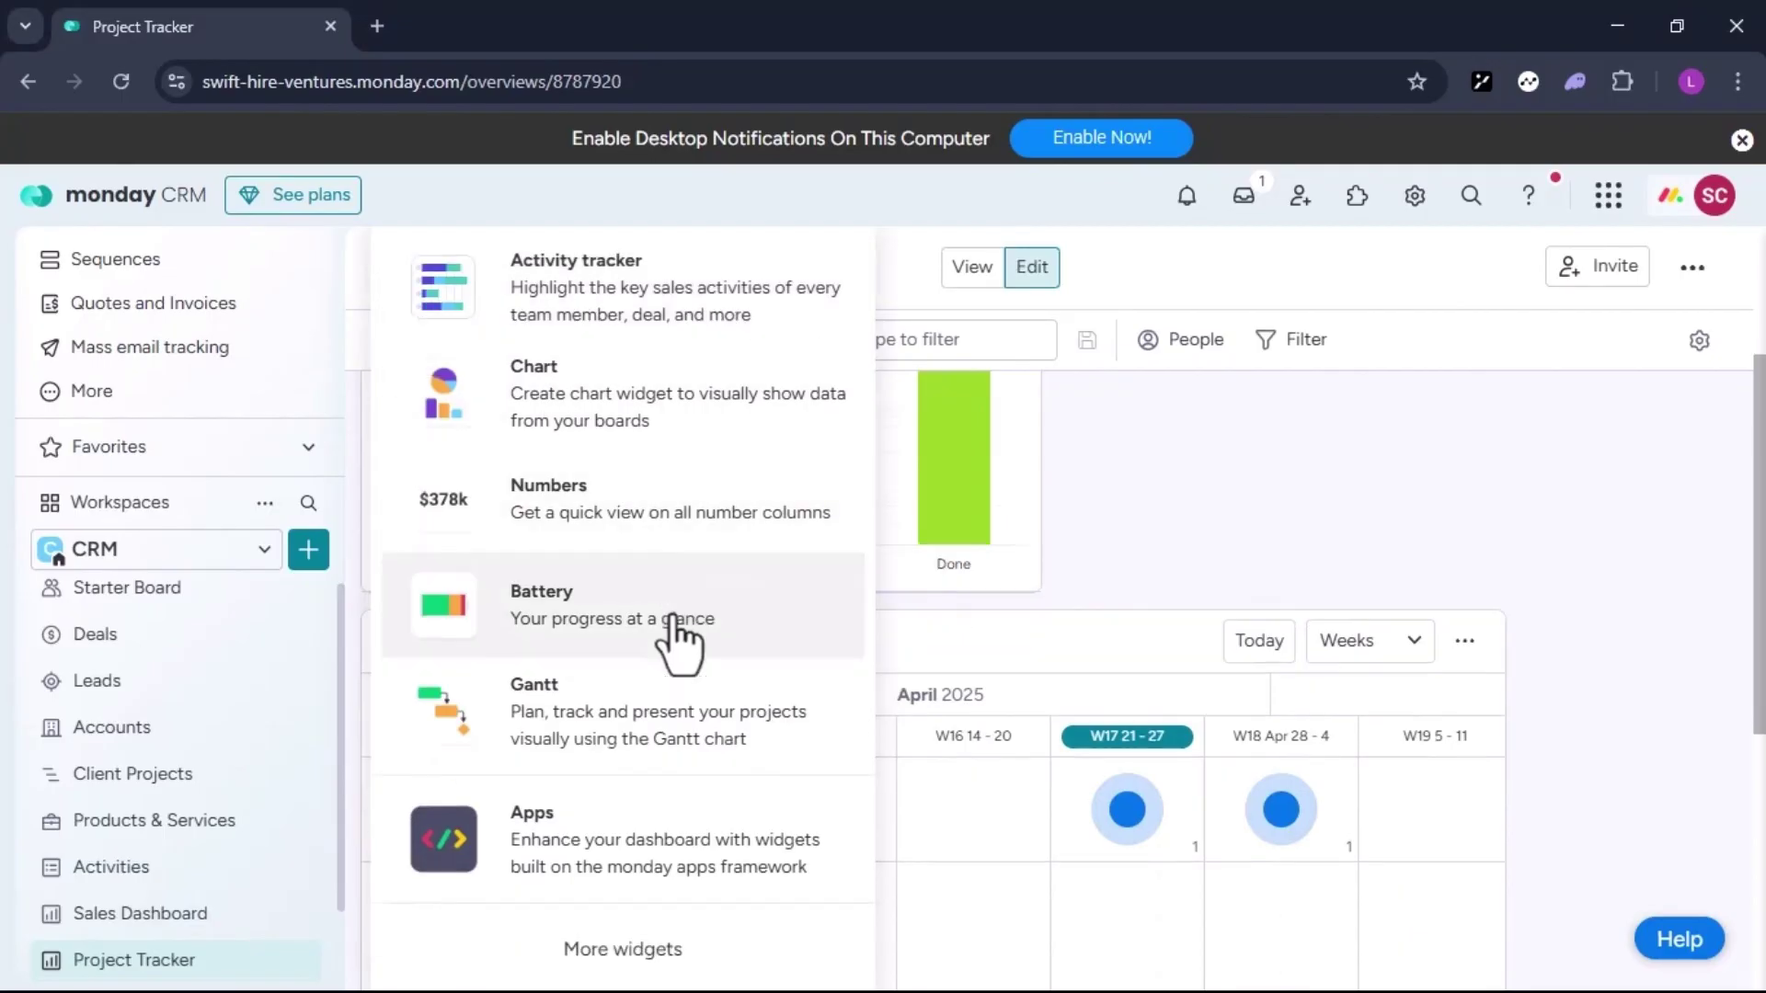
{"action": "scroll", "coordinate": [674, 699], "scroll_direction": "up", "scroll_amount": 3}
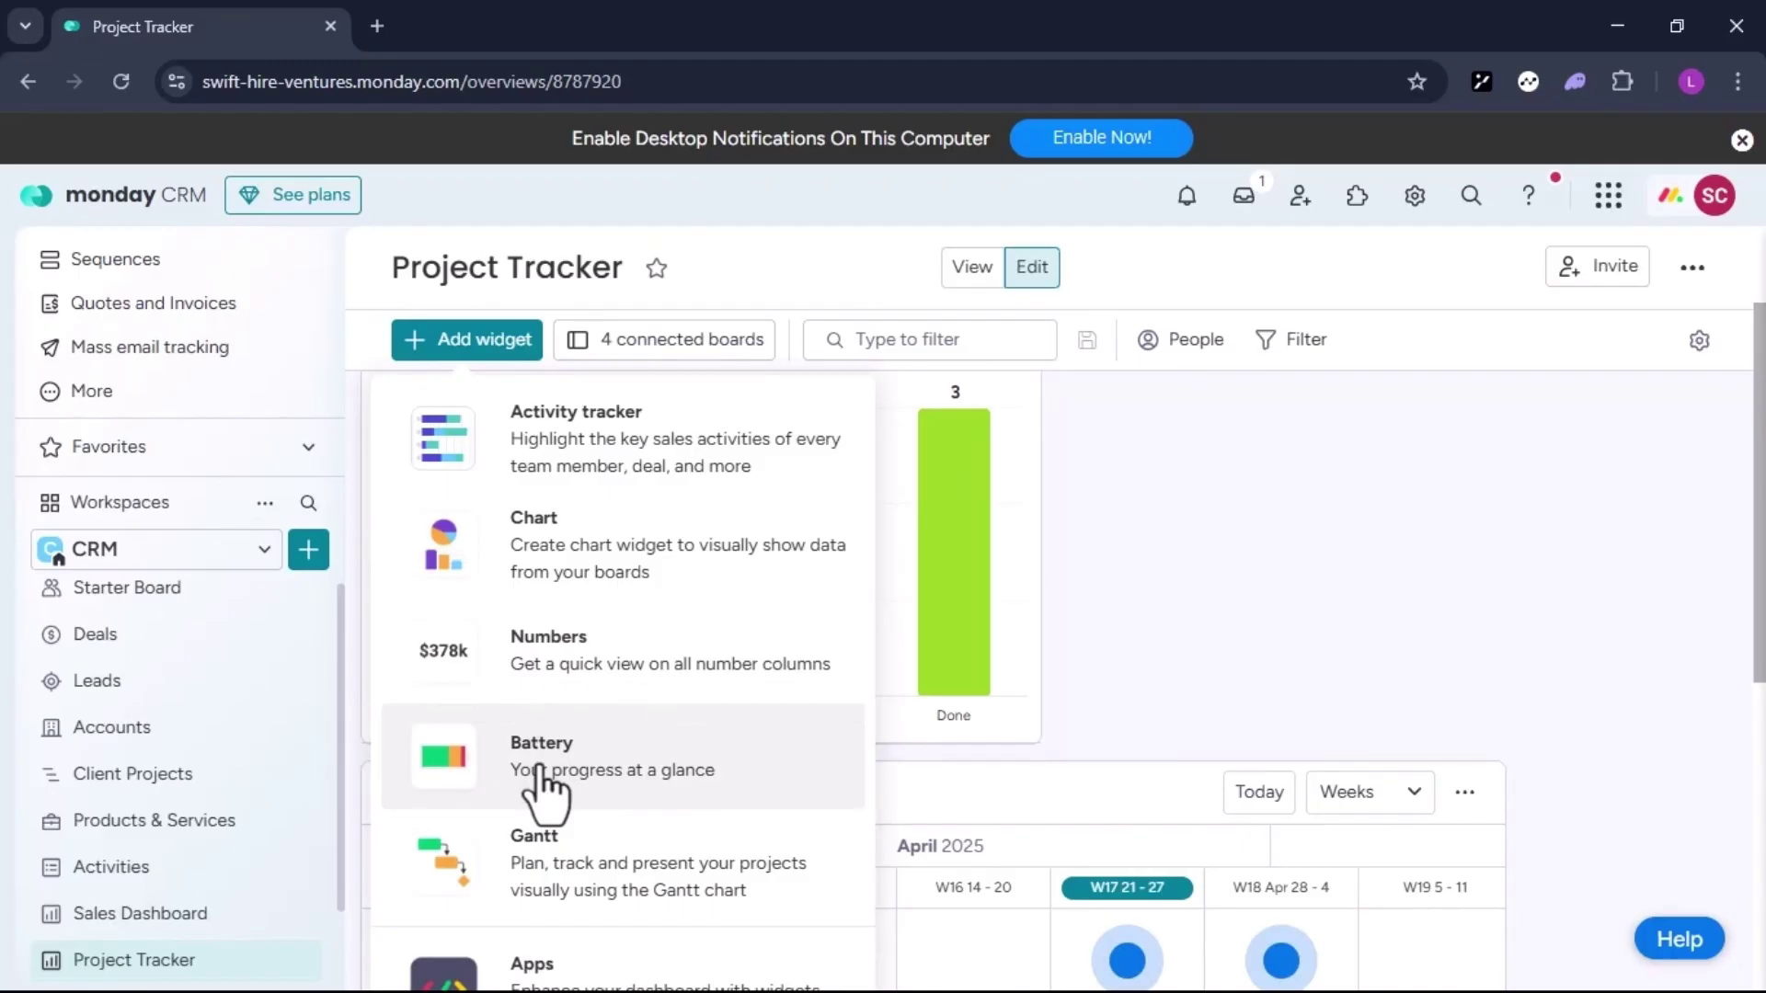
{"action": "left_click", "coordinate": [545, 773]}
{"action": "scroll", "coordinate": [934, 671], "scroll_direction": "down", "scroll_amount": 4}
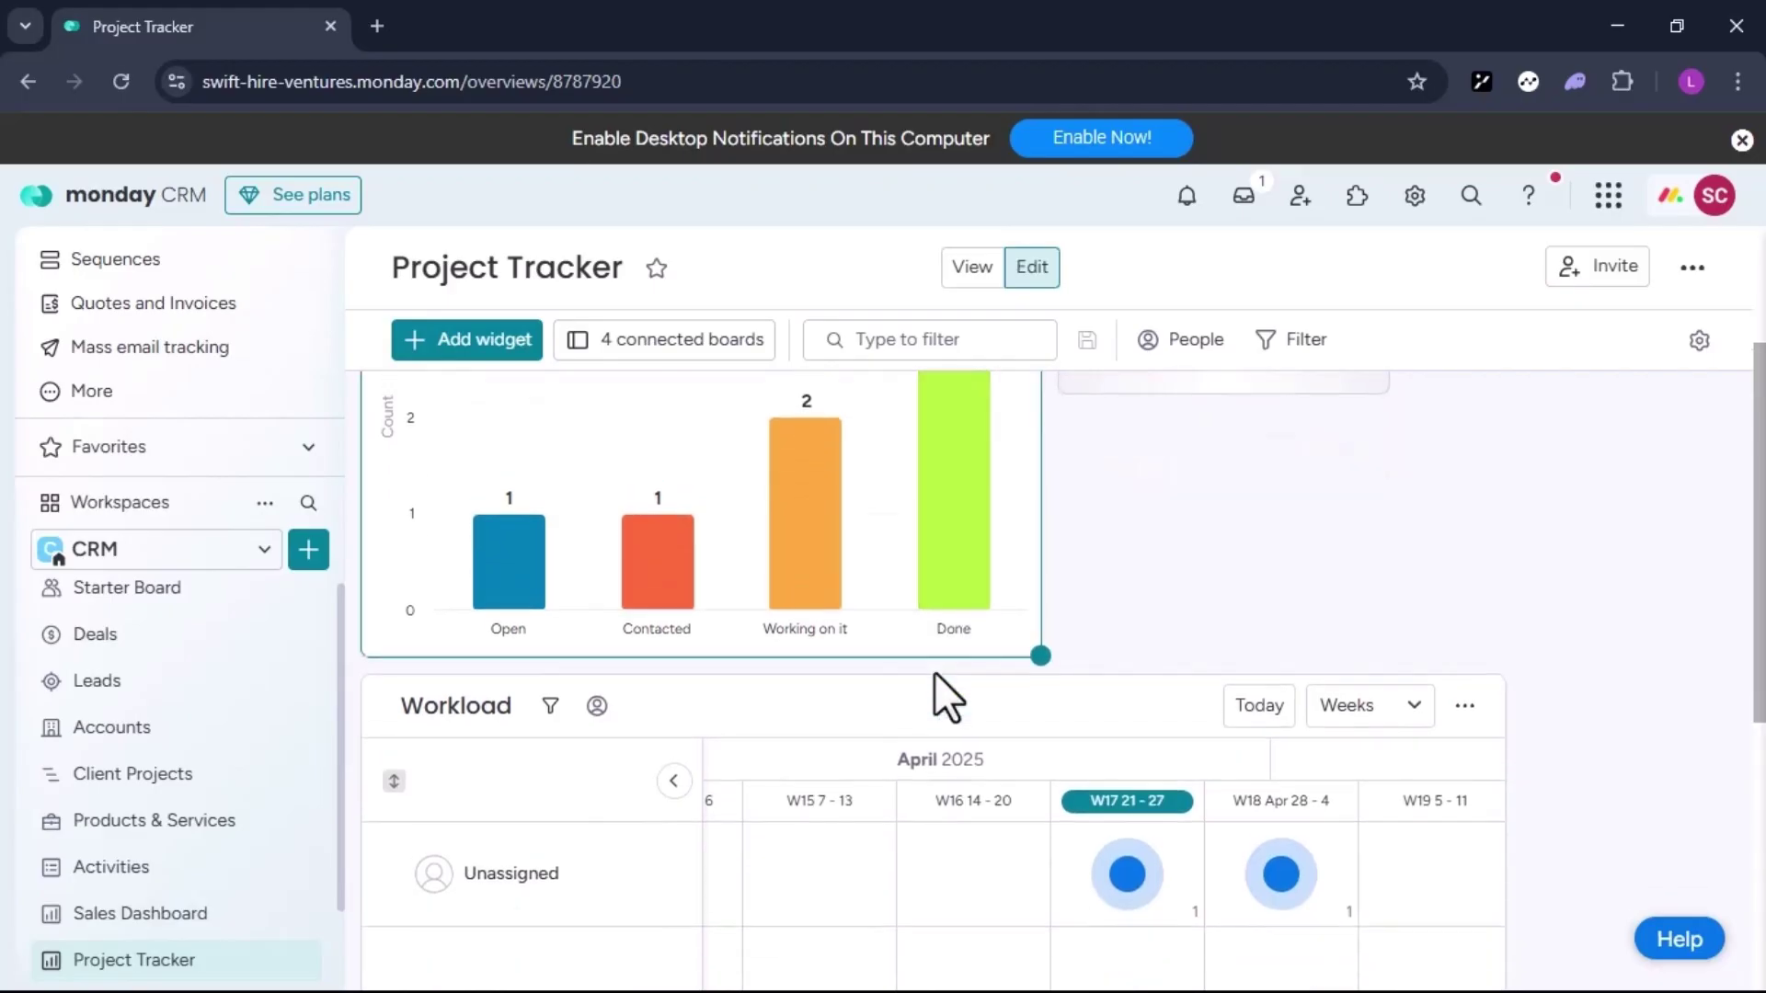
{"action": "scroll", "coordinate": [934, 672], "scroll_direction": "up", "scroll_amount": 5}
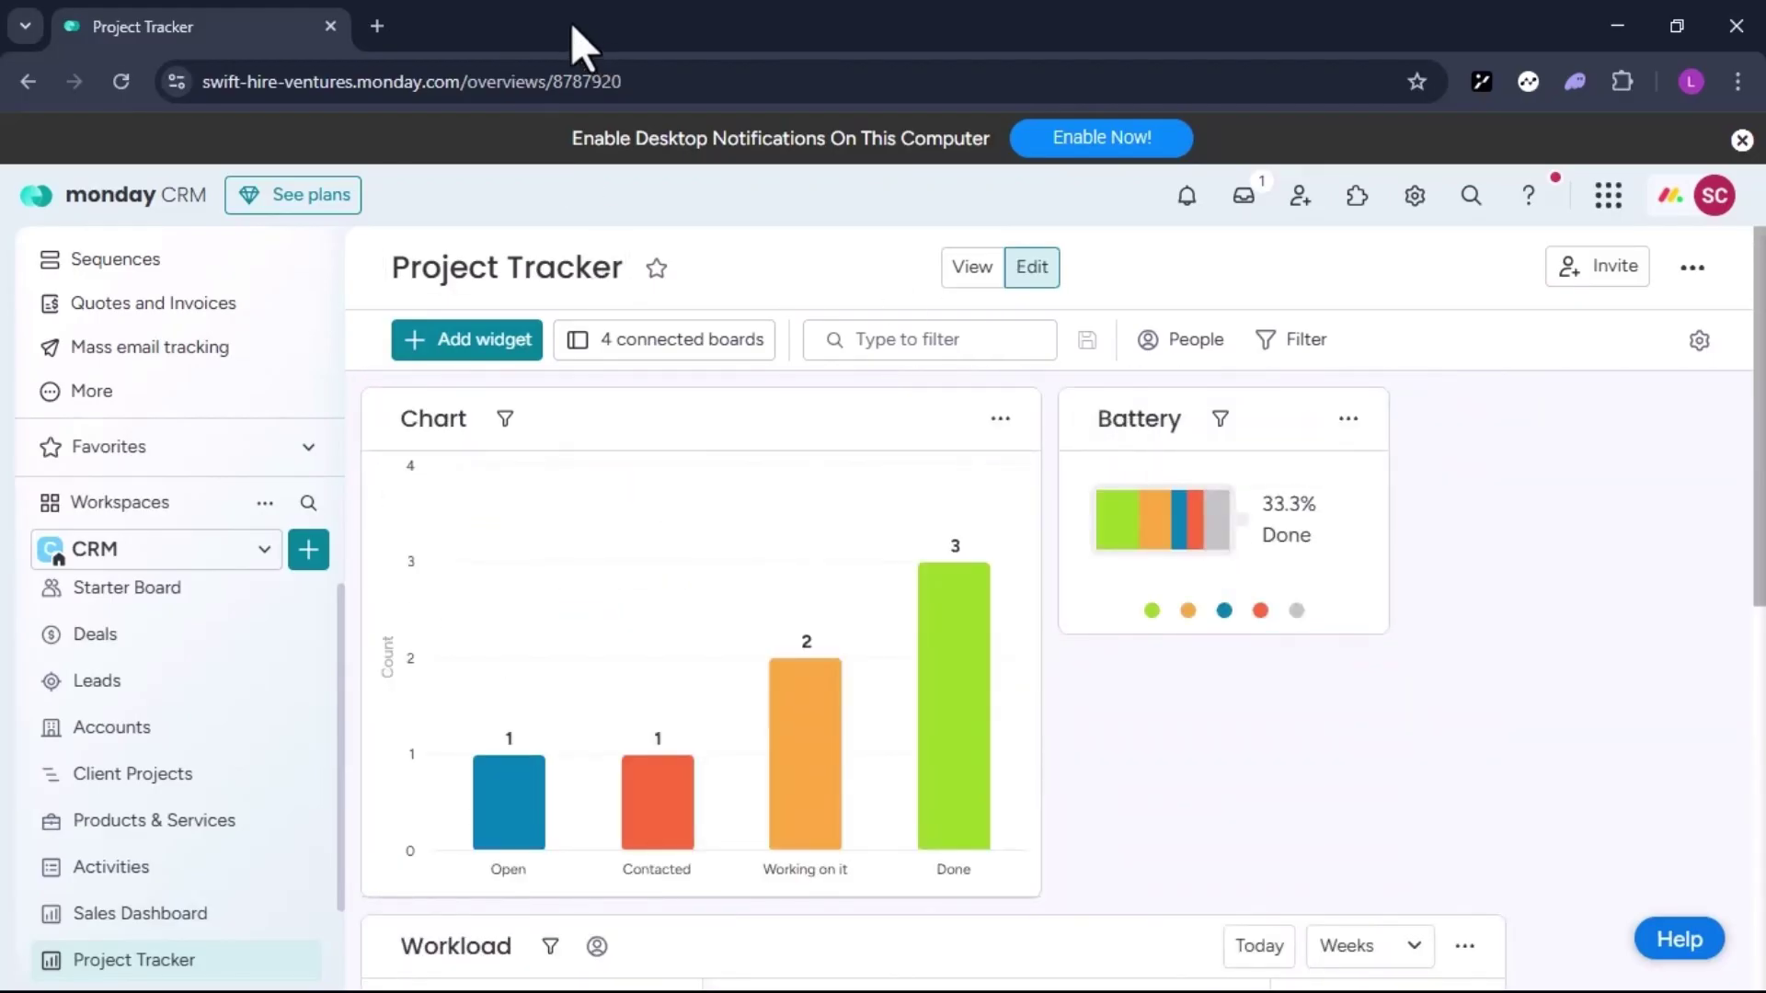
- Add an Activity tracker widget to the Project Tracker dashboard
{"action": "scroll", "coordinate": [814, 745], "scroll_direction": "down", "scroll_amount": 10}
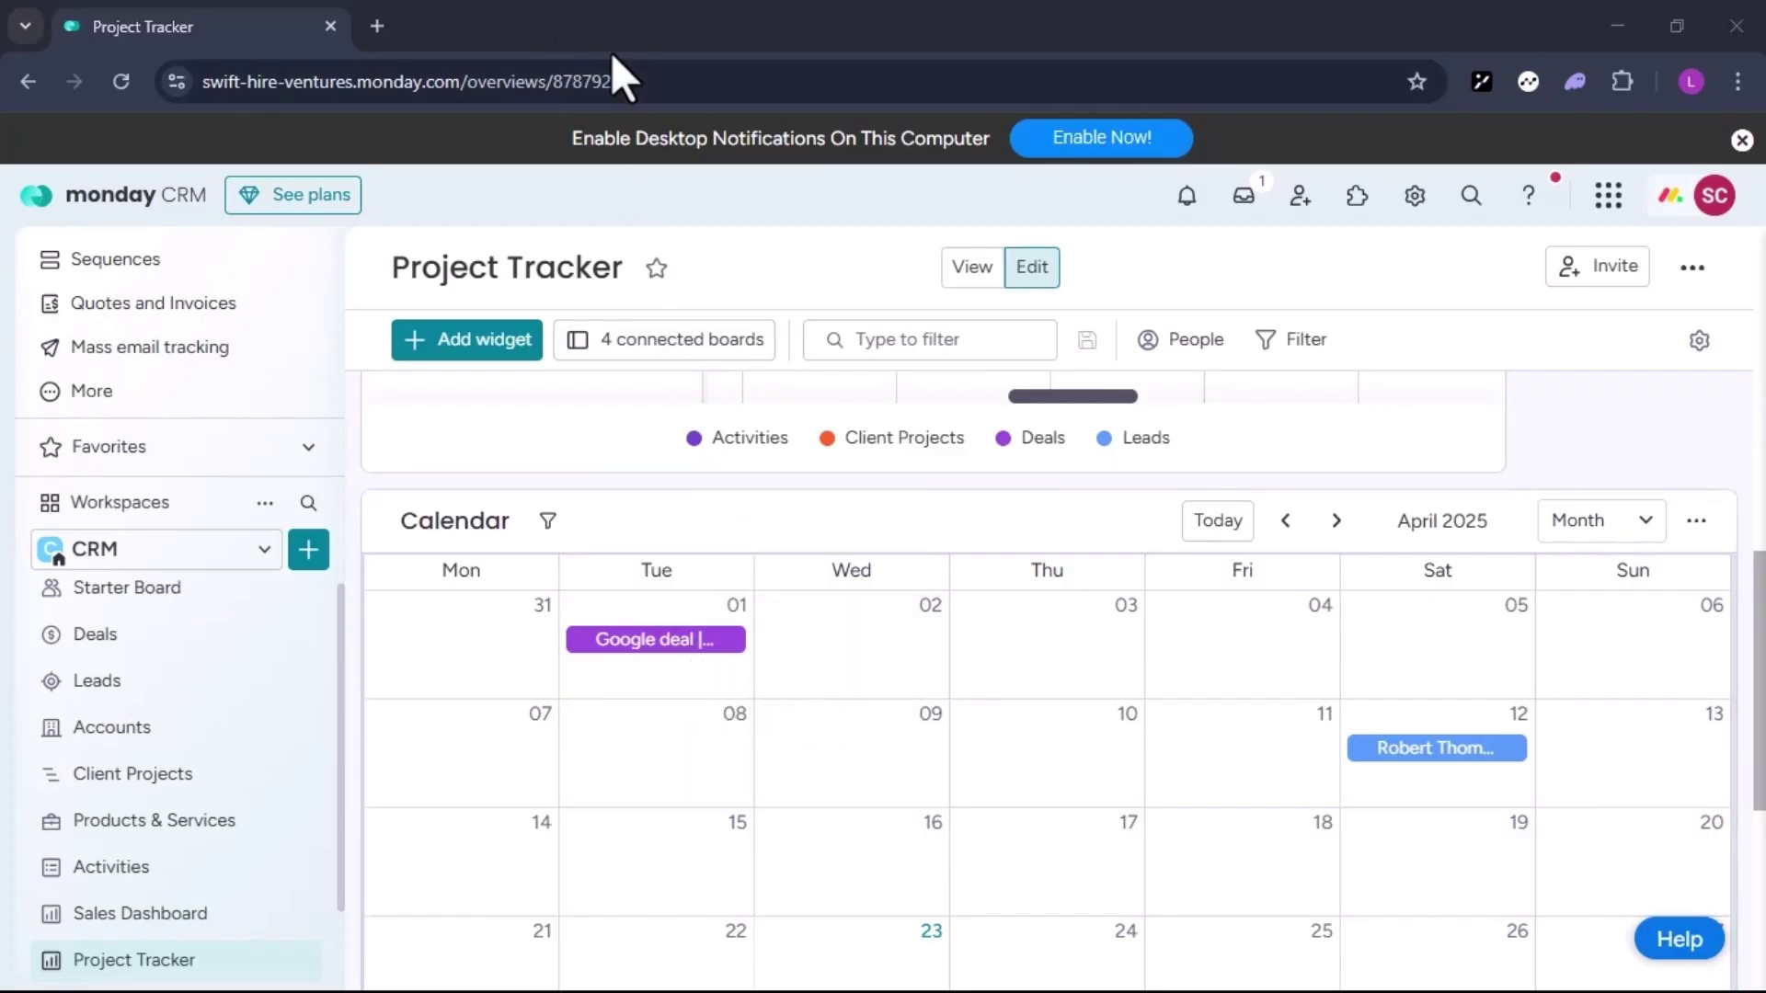
{"action": "scroll", "coordinate": [496, 386], "scroll_direction": "up", "scroll_amount": 10}
{"action": "left_click", "coordinate": [488, 354]}
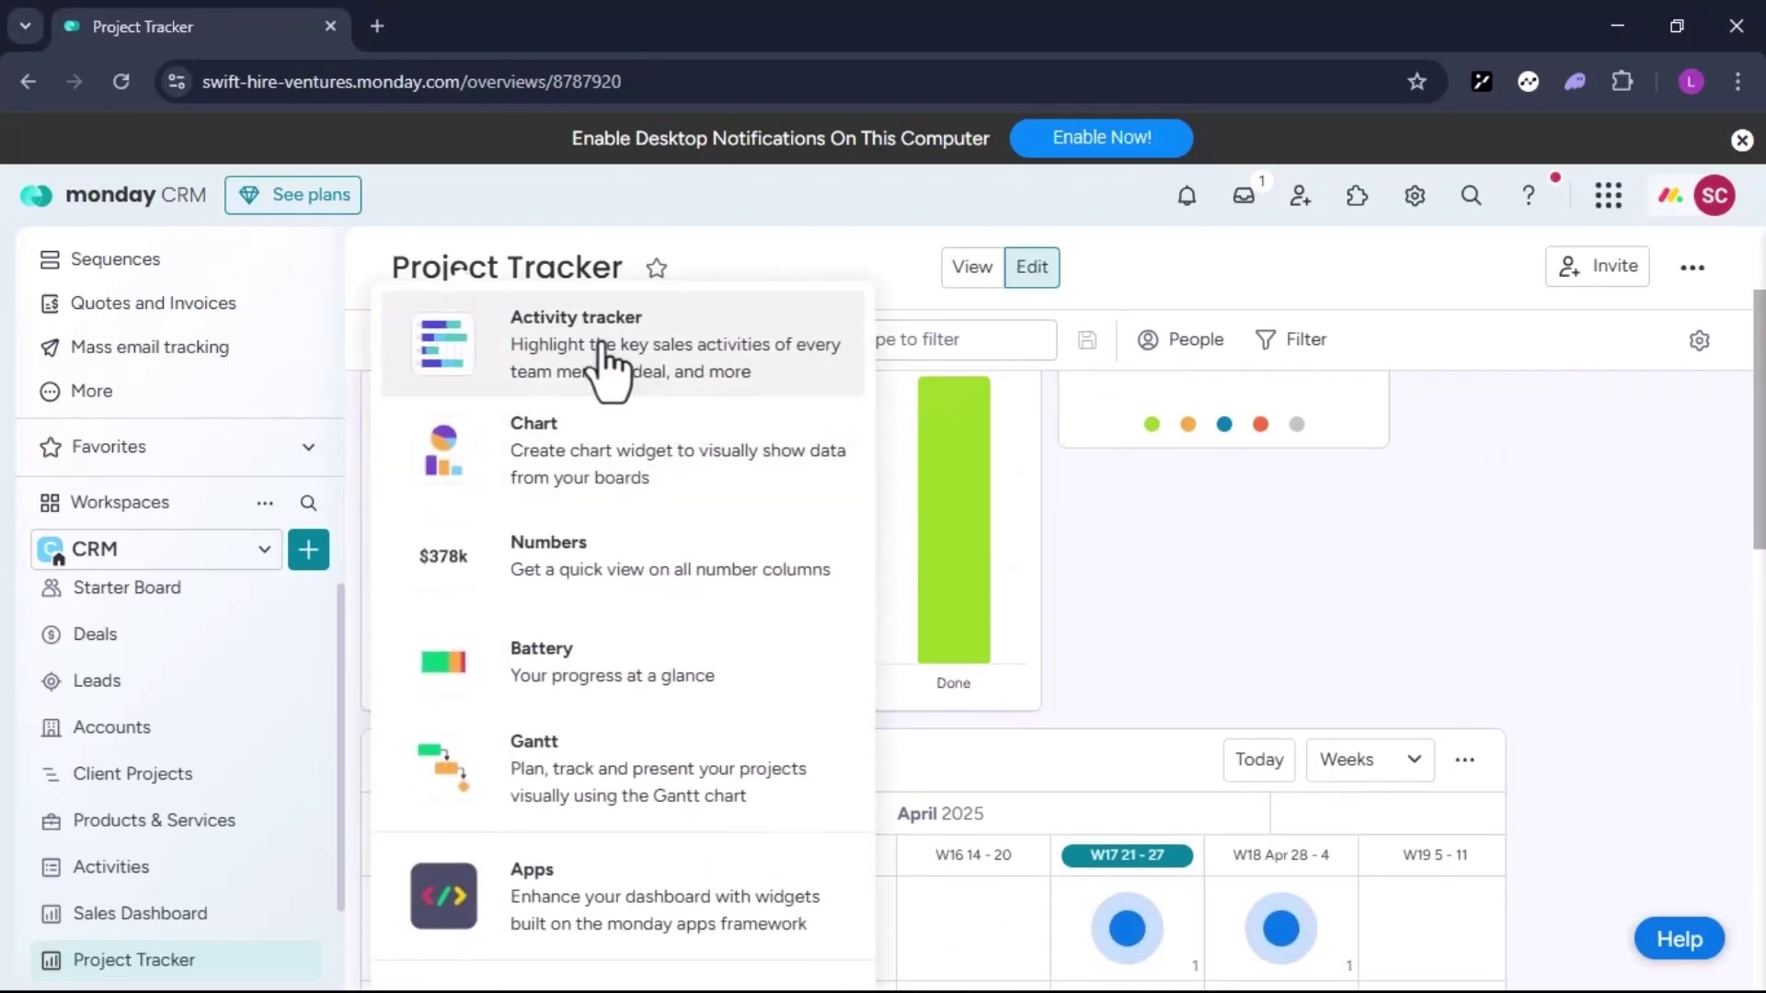
{"action": "left_click", "coordinate": [602, 354]}
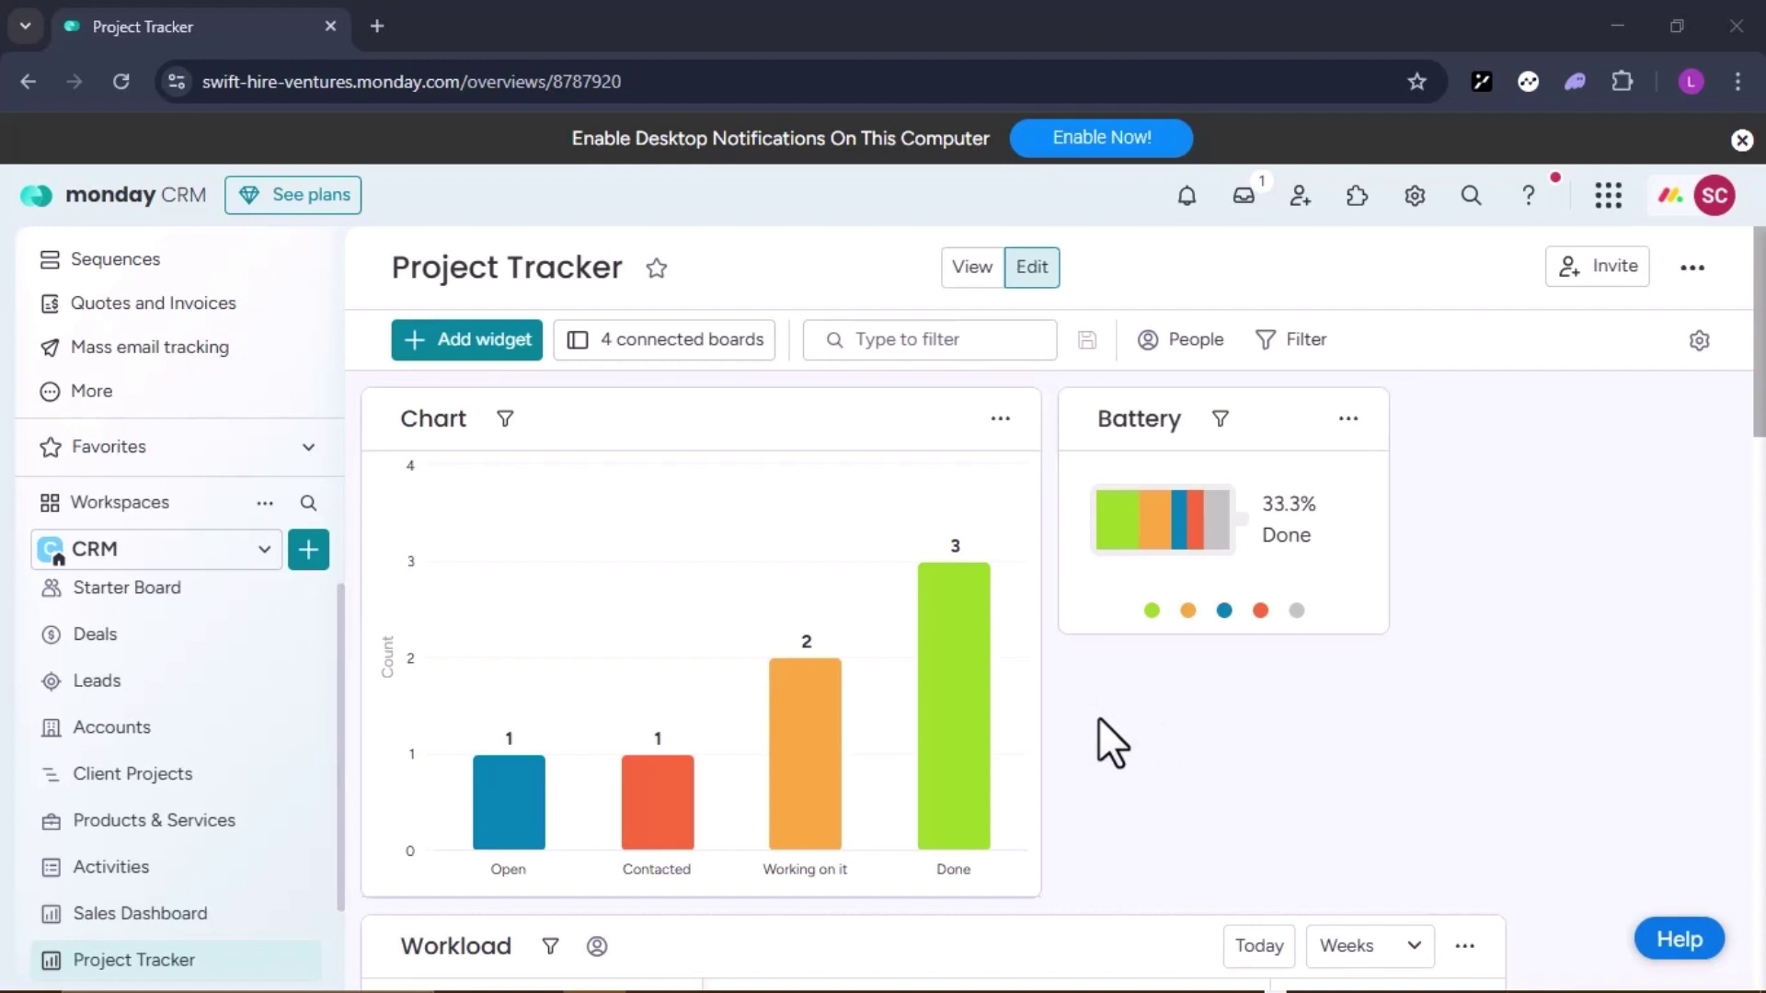
- Resize the Chart and Battery widgets to the same height and place the Battery widget directly beside the chart
{"action": "mouse_move", "coordinate": [878, 720]}
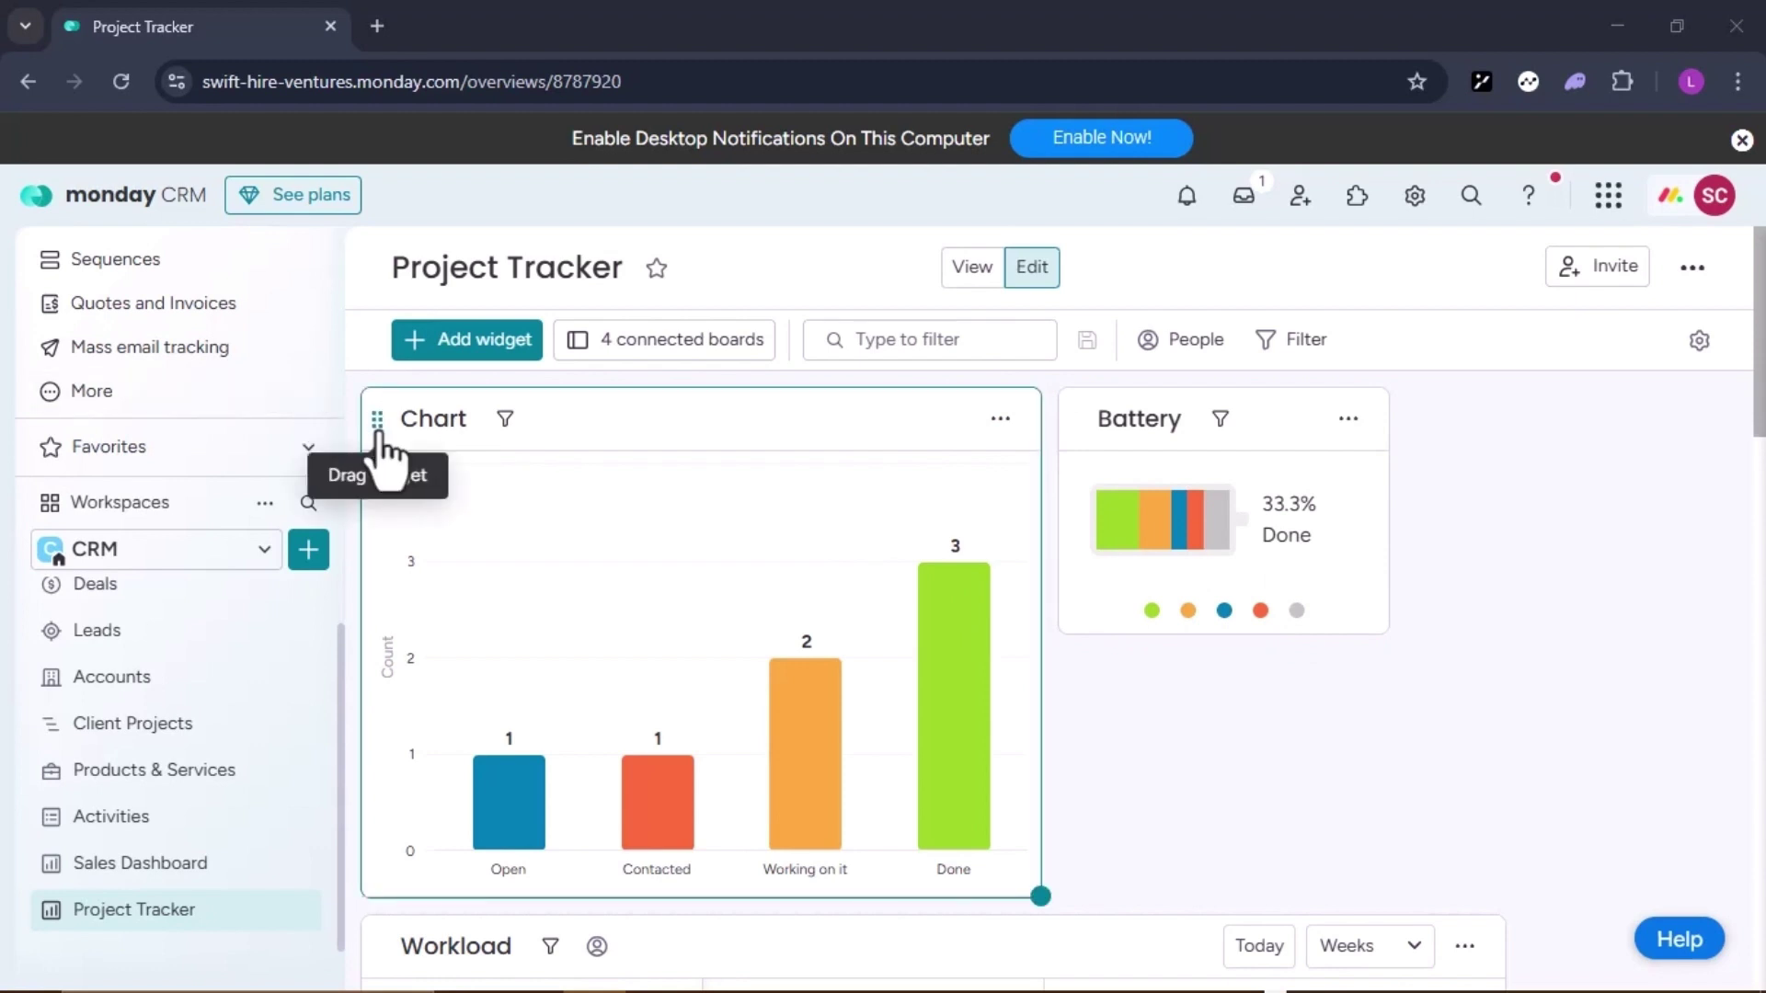
{"action": "mouse_move", "coordinate": [383, 447]}
{"action": "left_mouse_down"}
{"action": "mouse_move", "coordinate": [461, 490]}
{"action": "mouse_move", "coordinate": [374, 438]}
{"action": "mouse_move", "coordinate": [678, 459]}
{"action": "mouse_move", "coordinate": [941, 378]}
{"action": "mouse_move", "coordinate": [457, 495]}
{"action": "mouse_move", "coordinate": [411, 459]}
{"action": "left_mouse_up"}
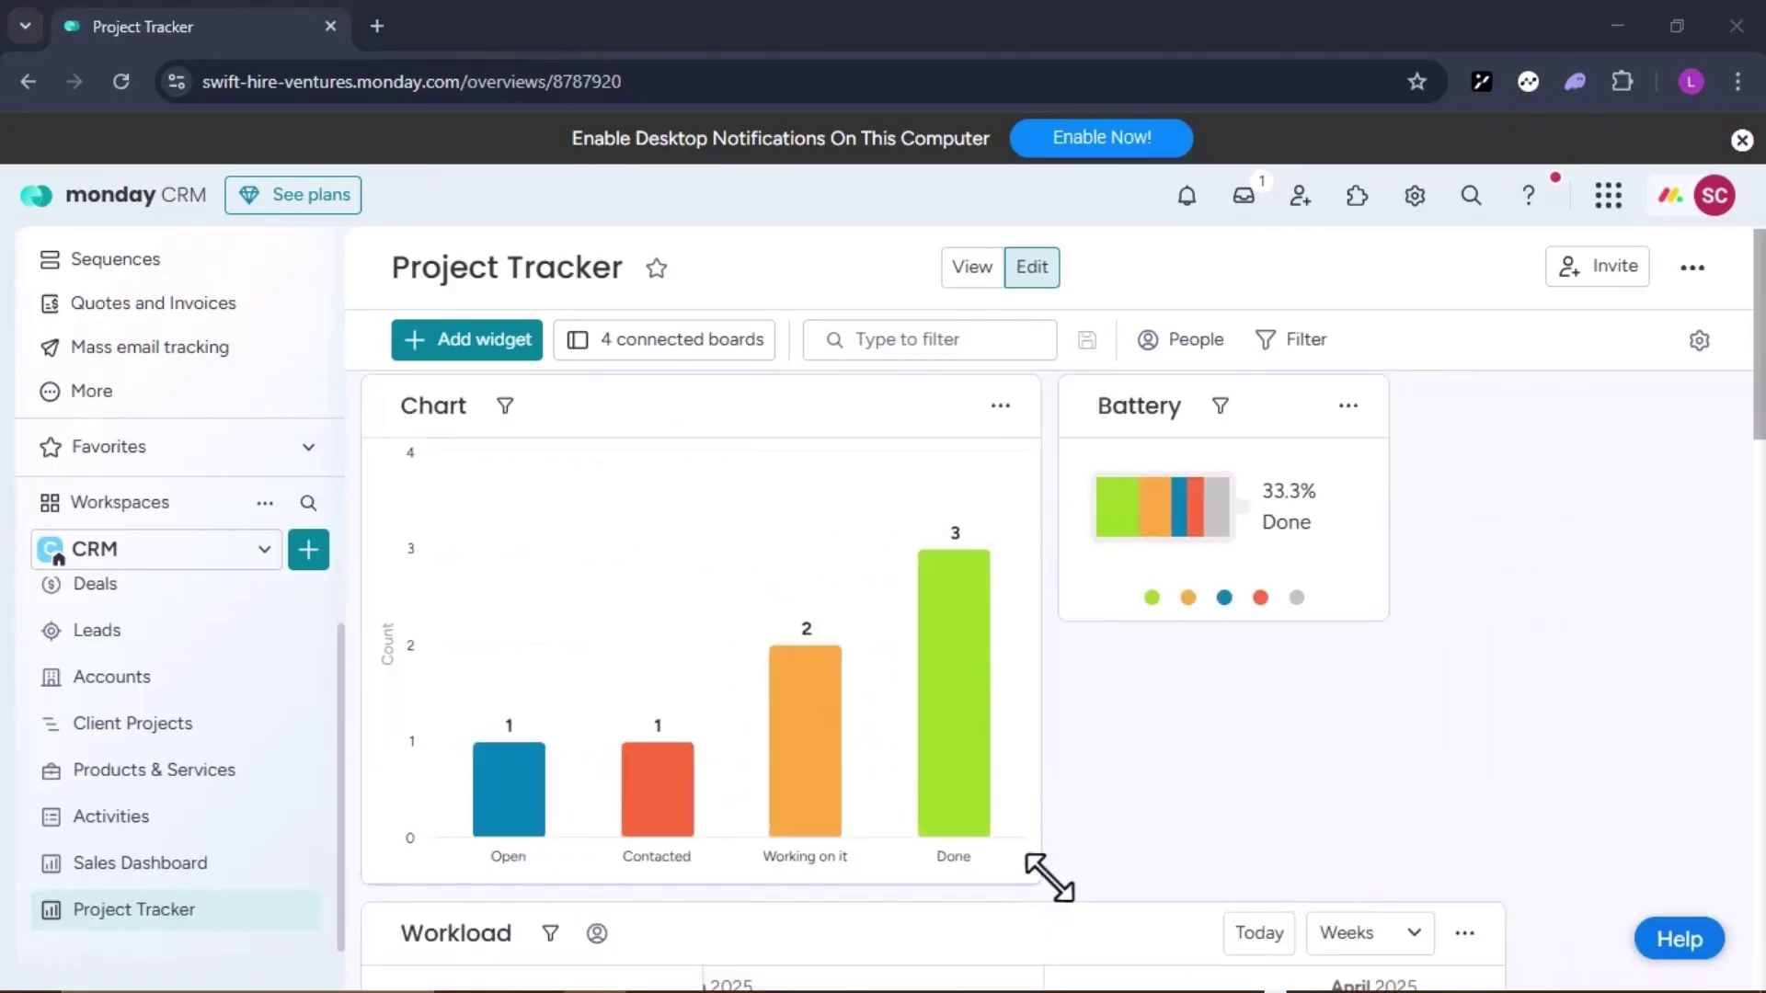
{"action": "left_click_drag", "start_coordinate": [1010, 842], "coordinate": [955, 724]}
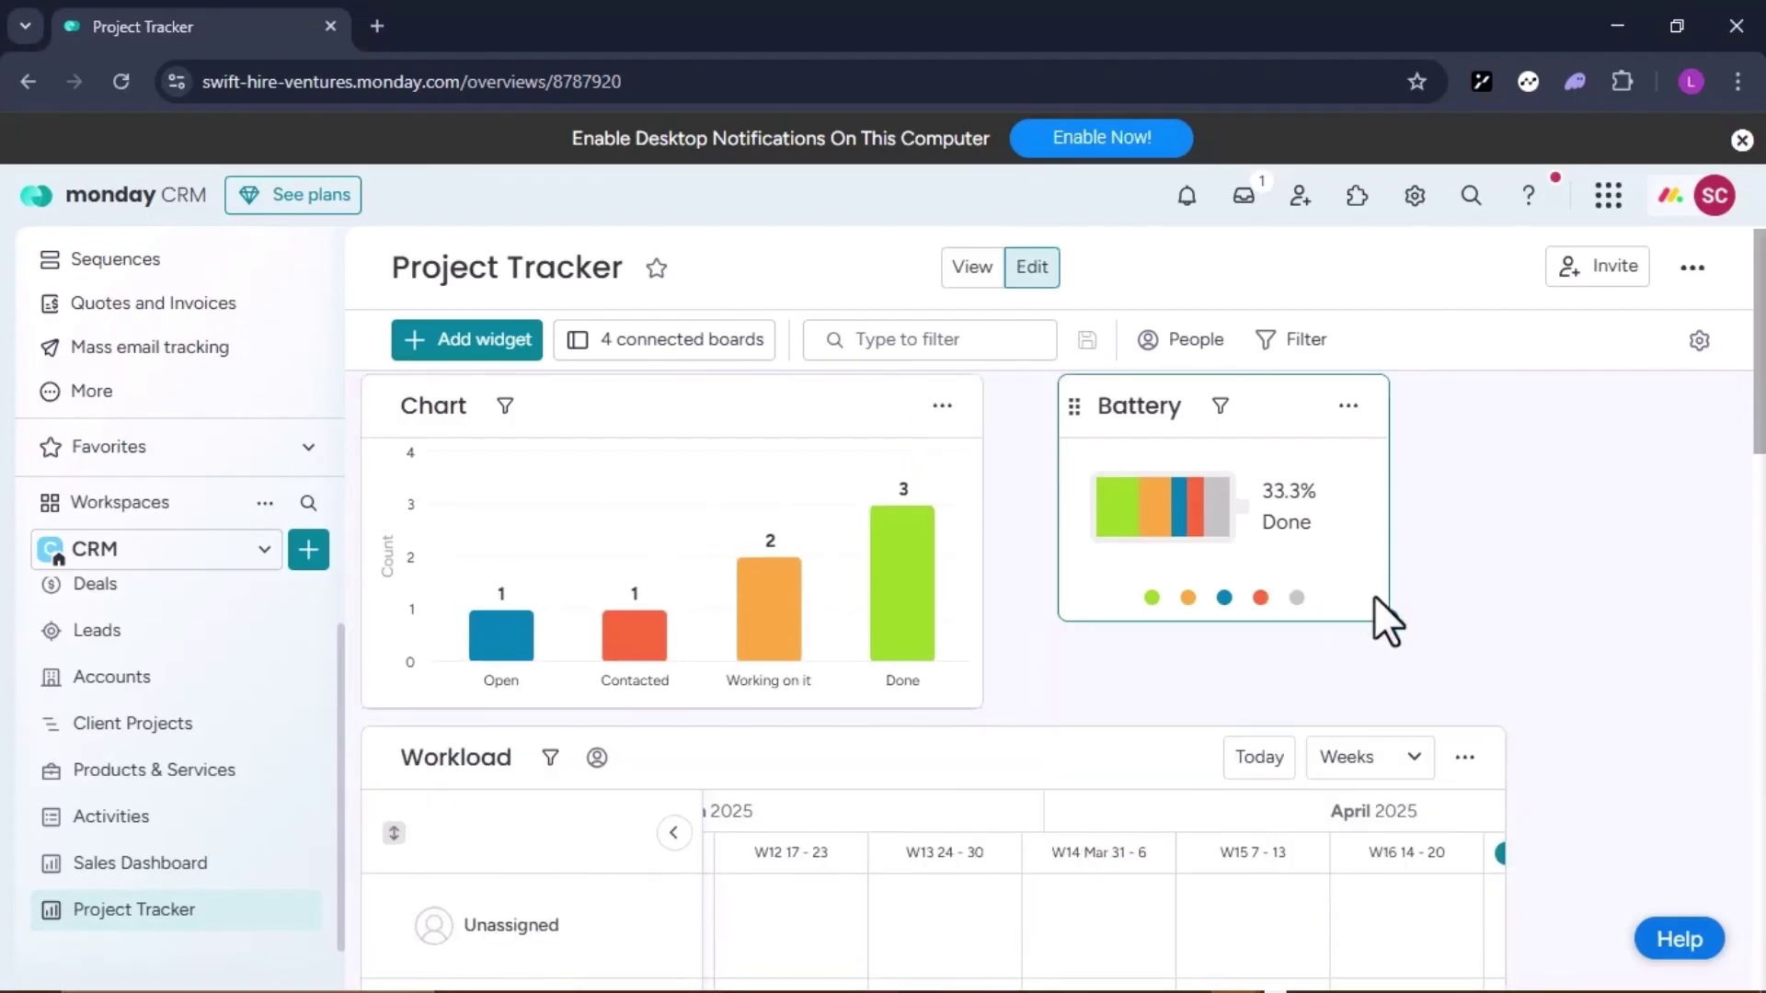
{"action": "left_click_drag", "start_coordinate": [1390, 625], "coordinate": [1465, 742]}
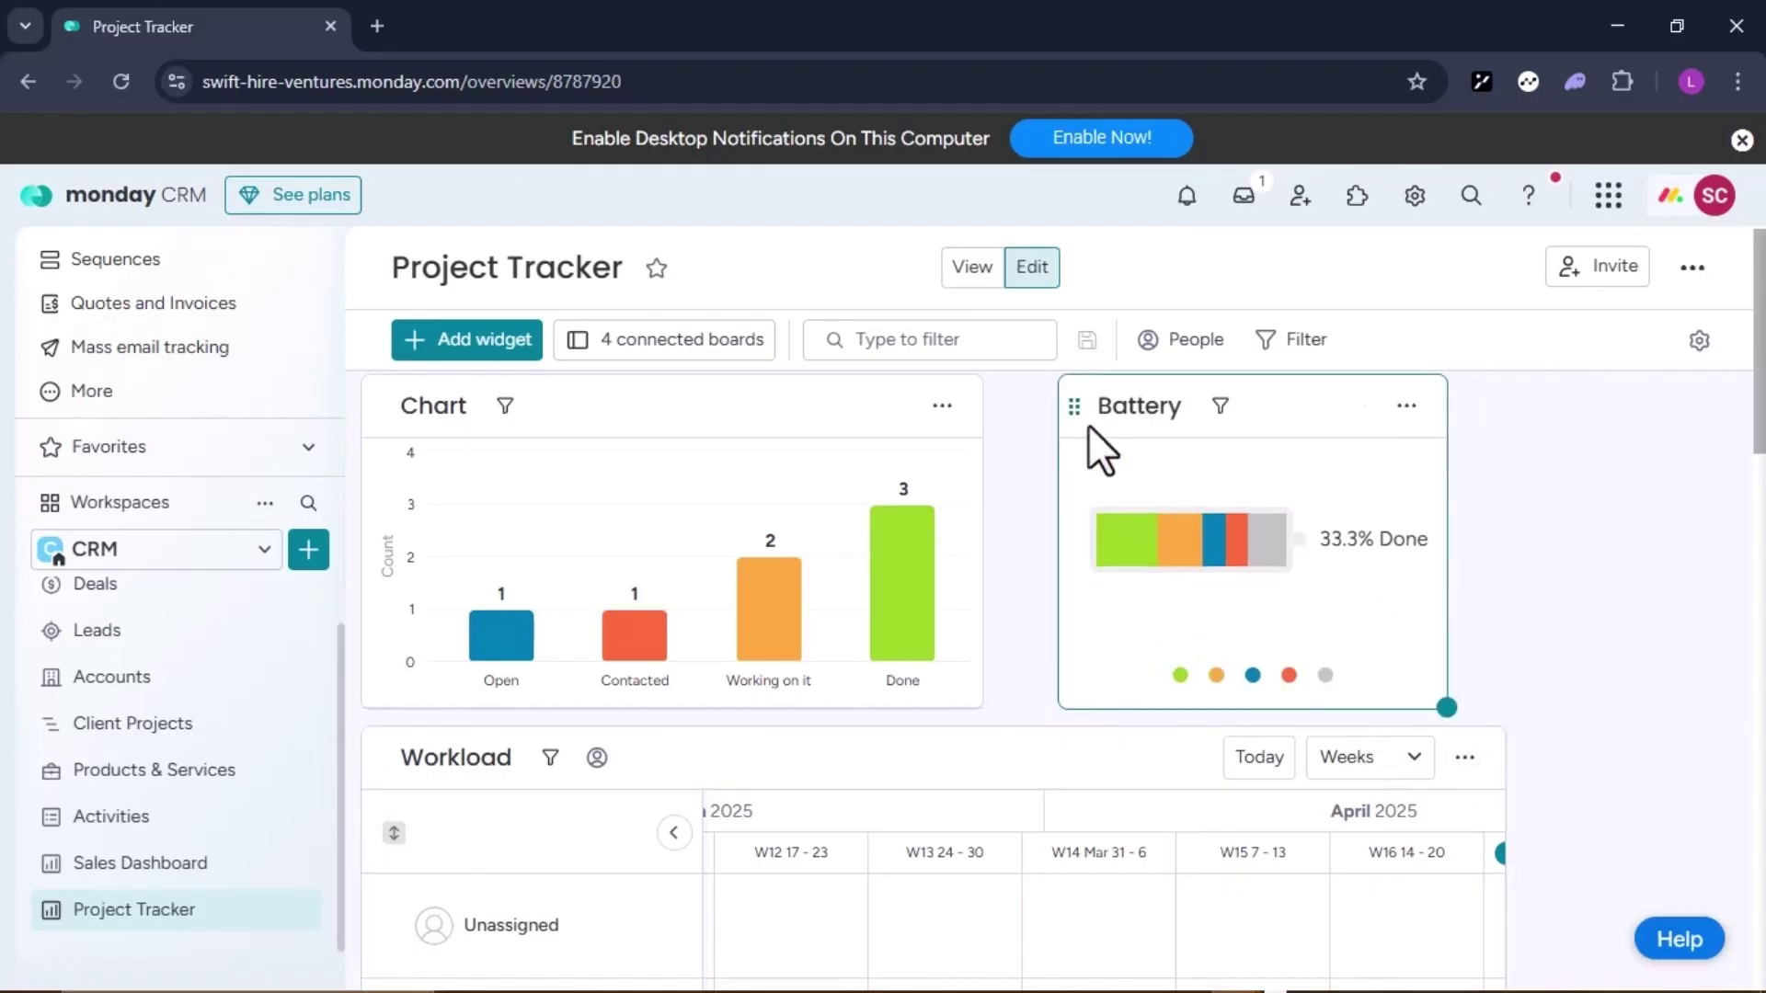
{"action": "left_click_drag", "start_coordinate": [1021, 421], "coordinate": [1067, 434]}
- Narrow the Workload widget until it is only slightly wider than the Chart widget
{"action": "scroll", "coordinate": [1376, 686], "scroll_direction": "down", "scroll_amount": 4}
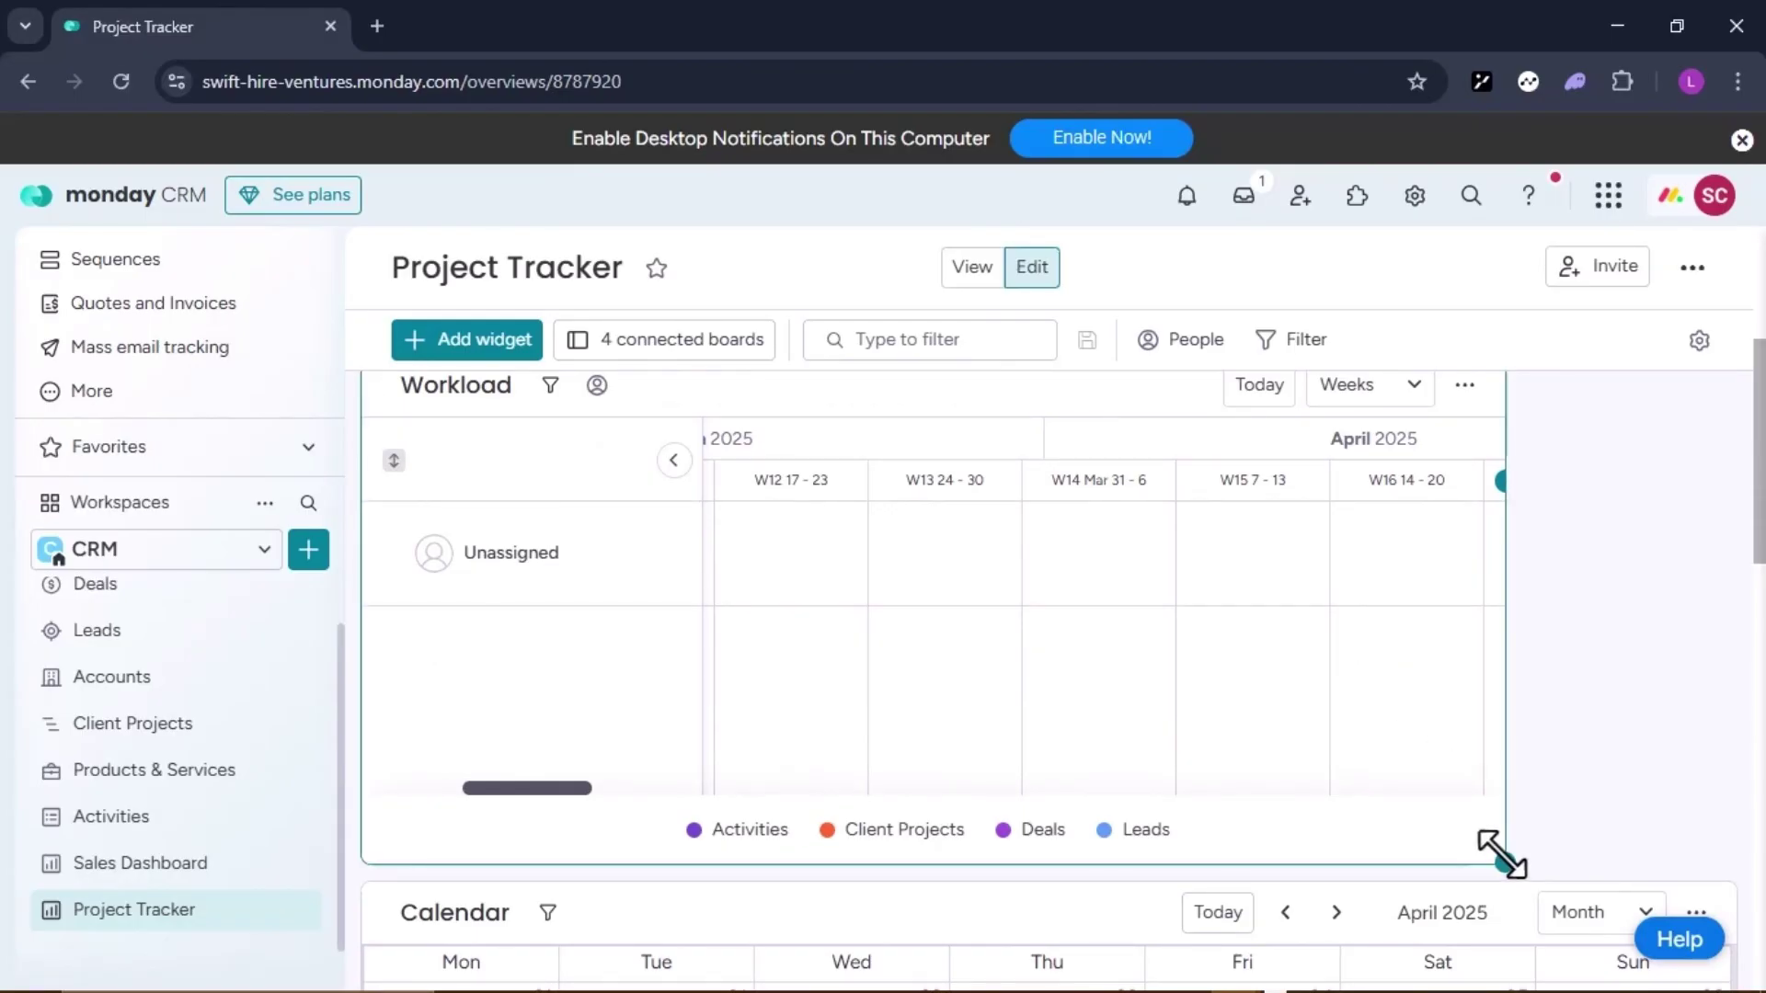
{"action": "left_click_drag", "start_coordinate": [1500, 857], "coordinate": [1360, 733]}
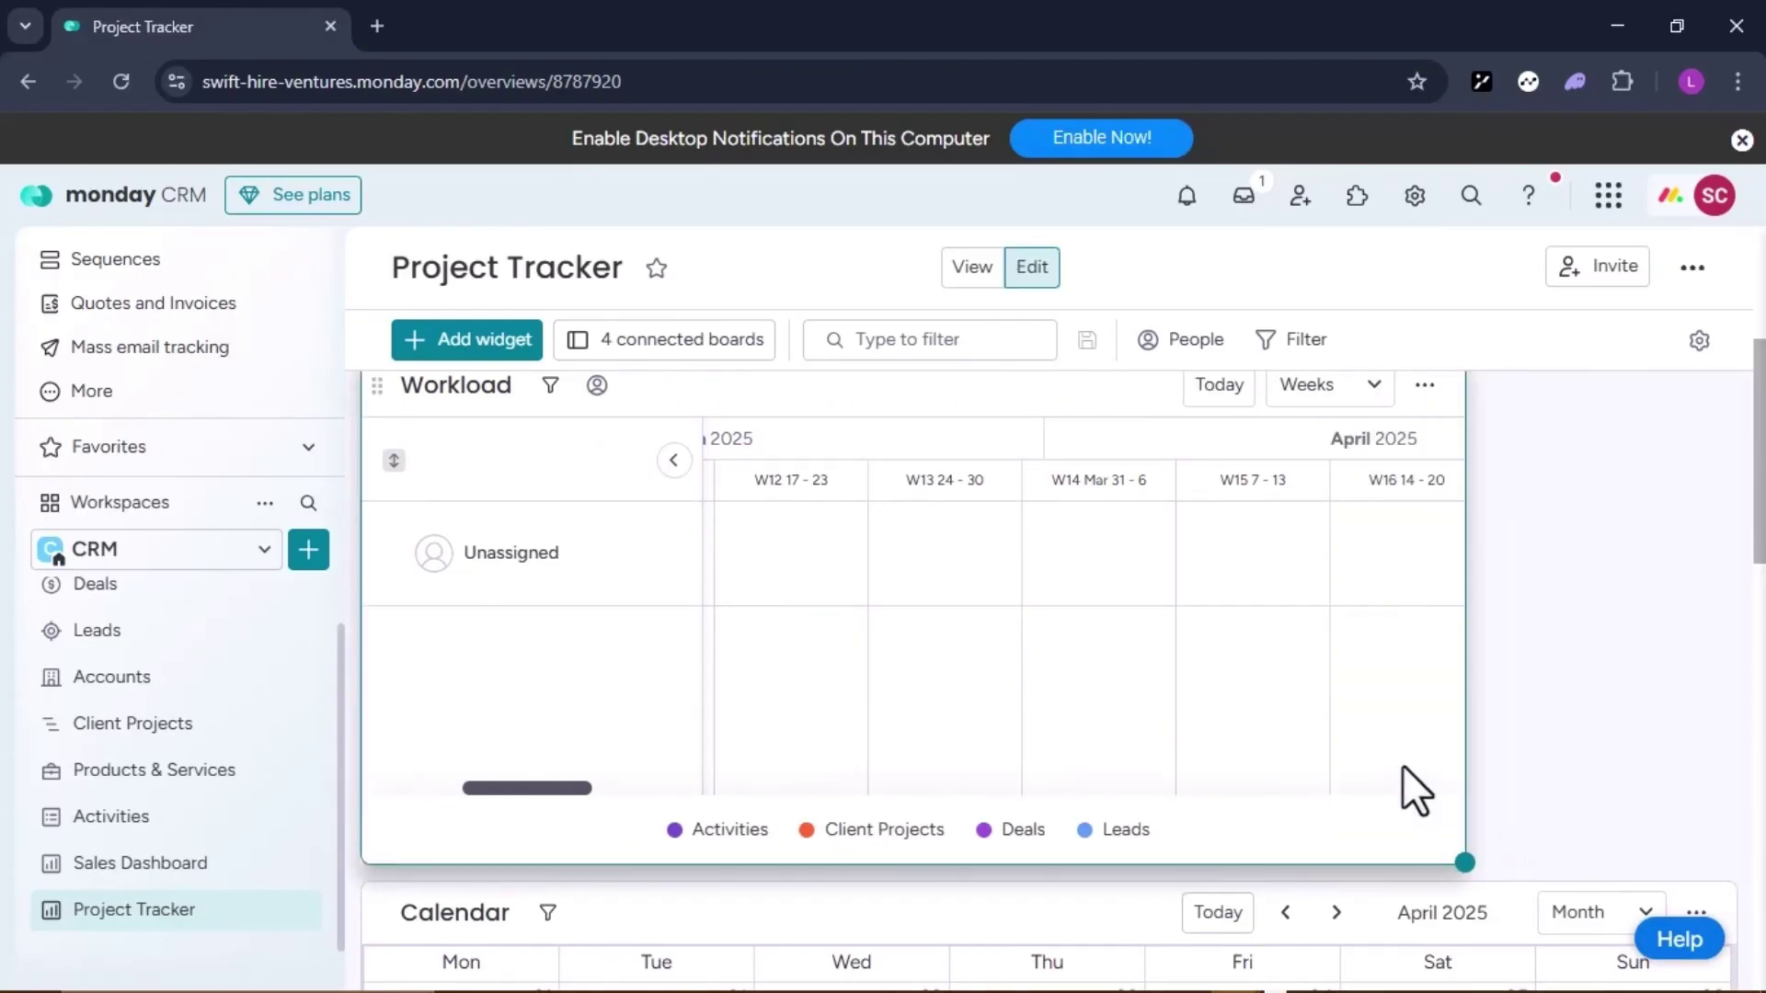
{"action": "left_click_drag", "start_coordinate": [1282, 651], "coordinate": [886, 677]}
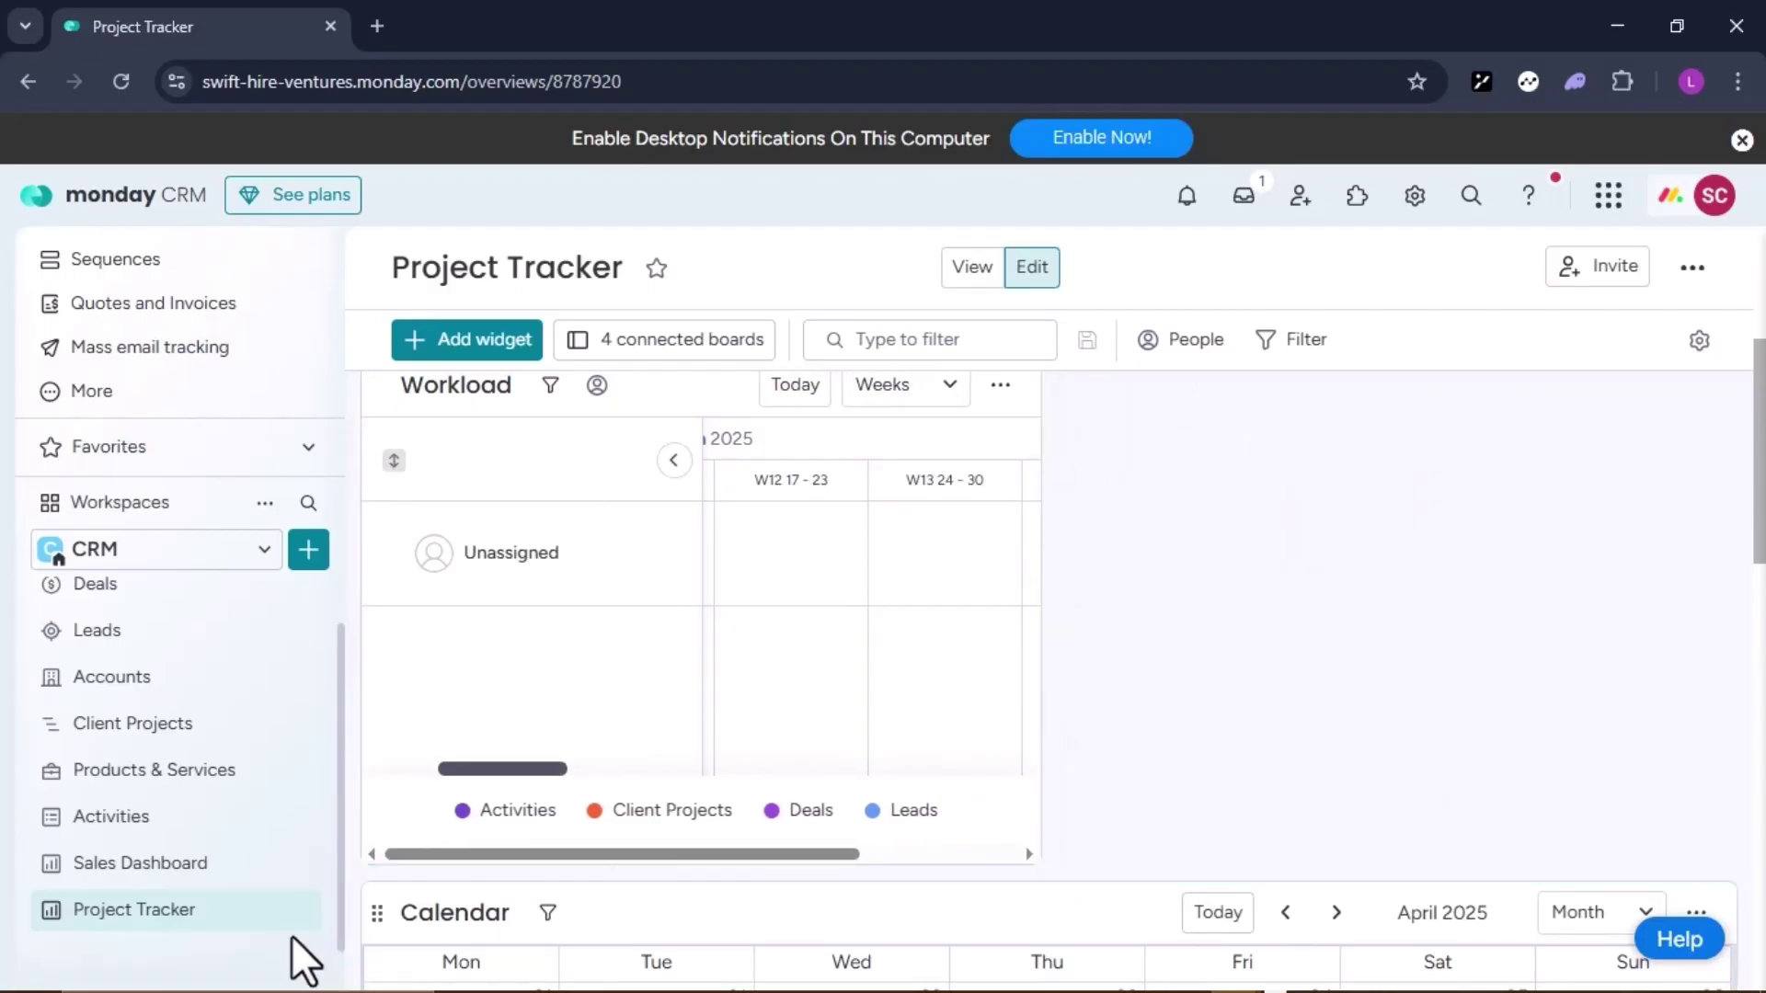
- Narrow the Calendar widget and move it up so it sits above the Workload widget
{"action": "left_click_drag", "start_coordinate": [375, 915], "coordinate": [320, 938]}
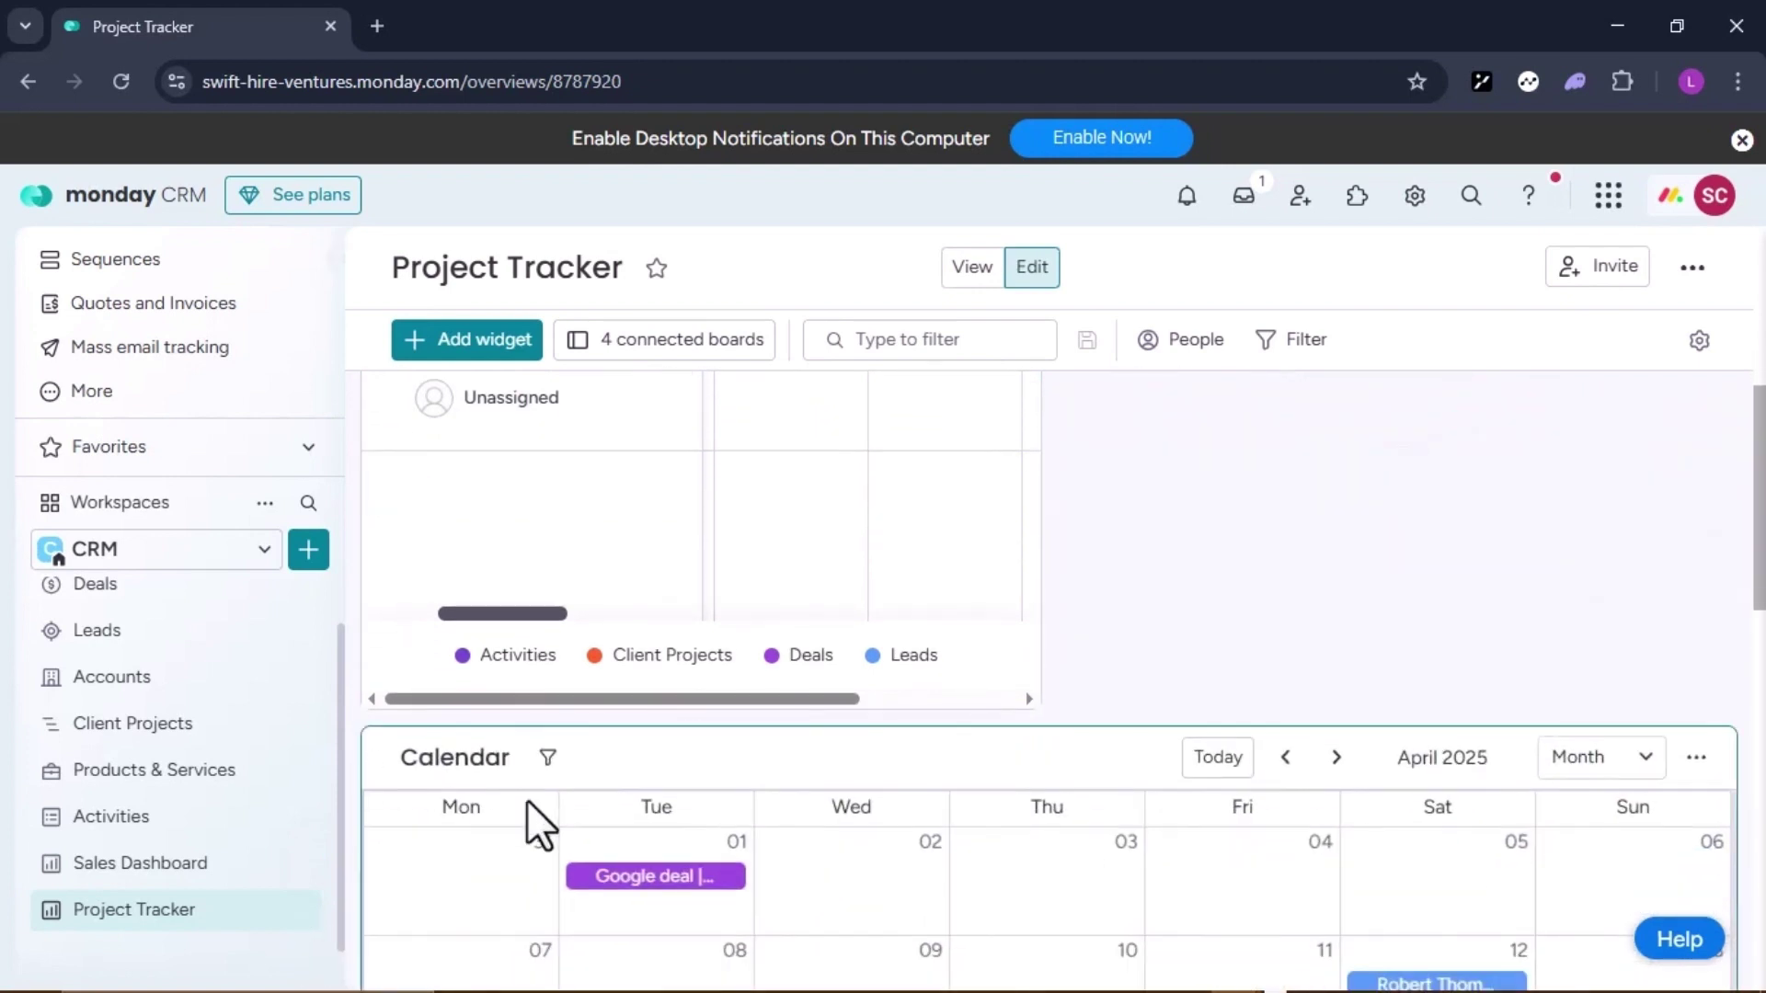
{"action": "scroll", "coordinate": [536, 819], "scroll_direction": "down", "scroll_amount": 2}
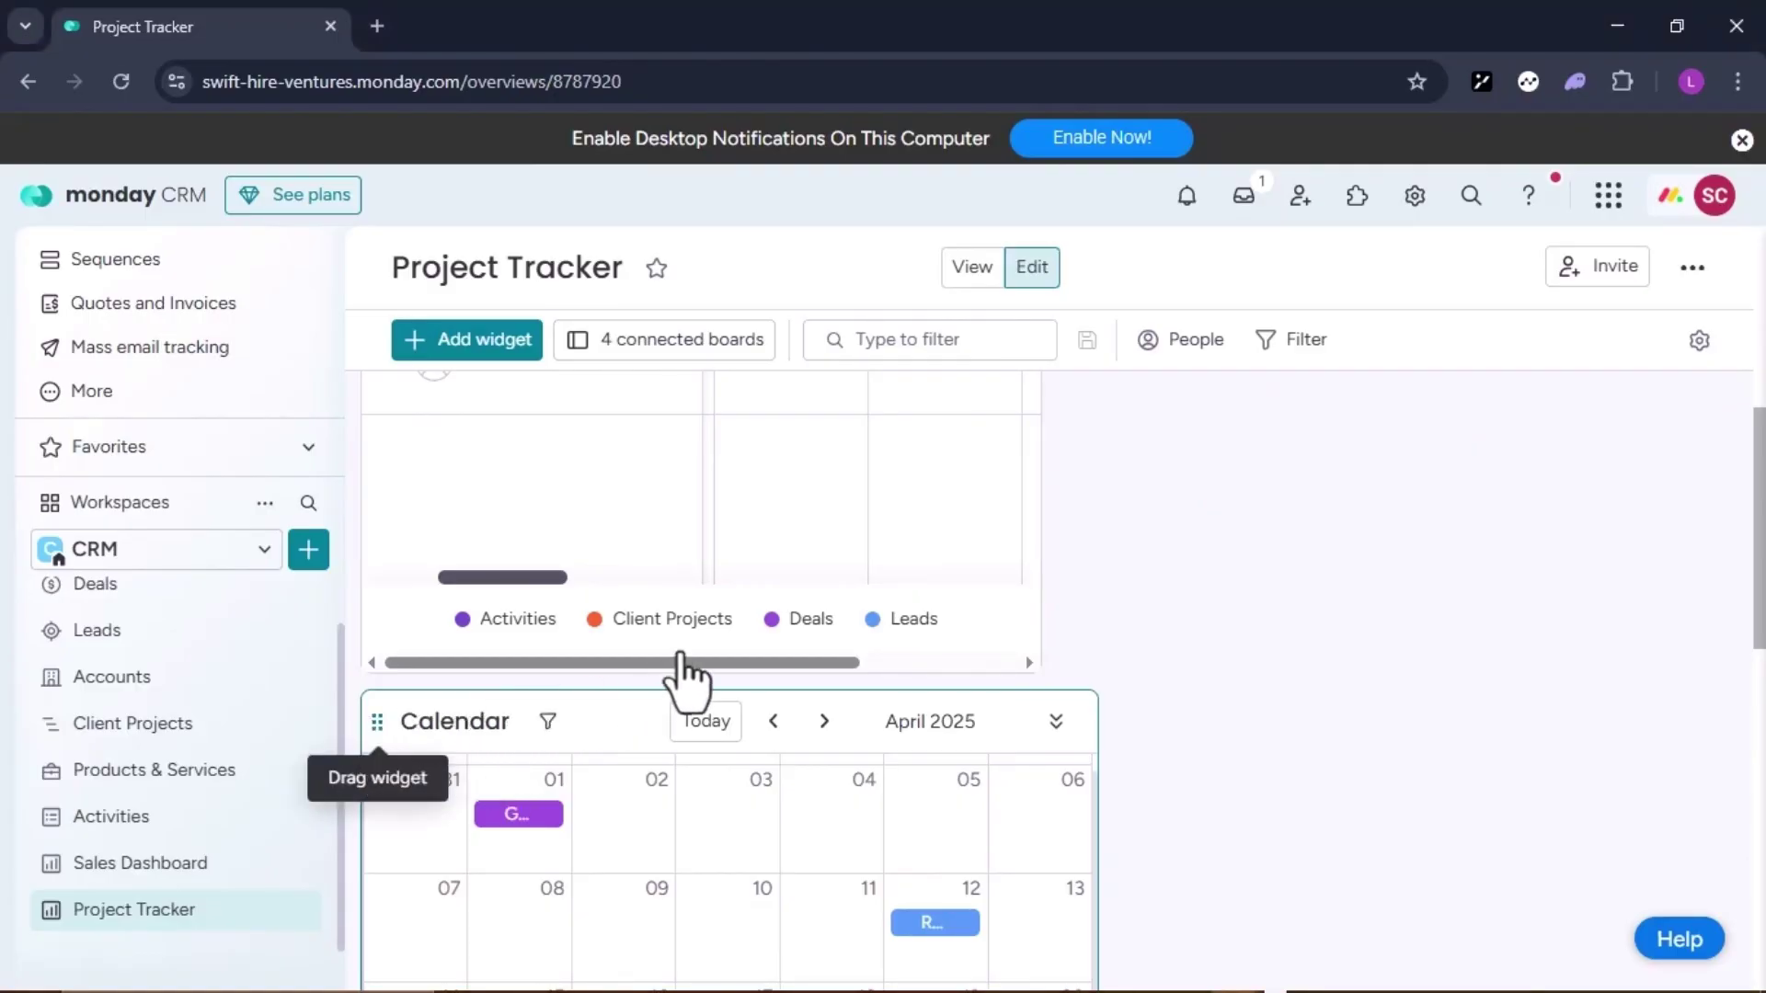
{"action": "left_click_drag", "start_coordinate": [478, 721], "coordinate": [1055, 334]}
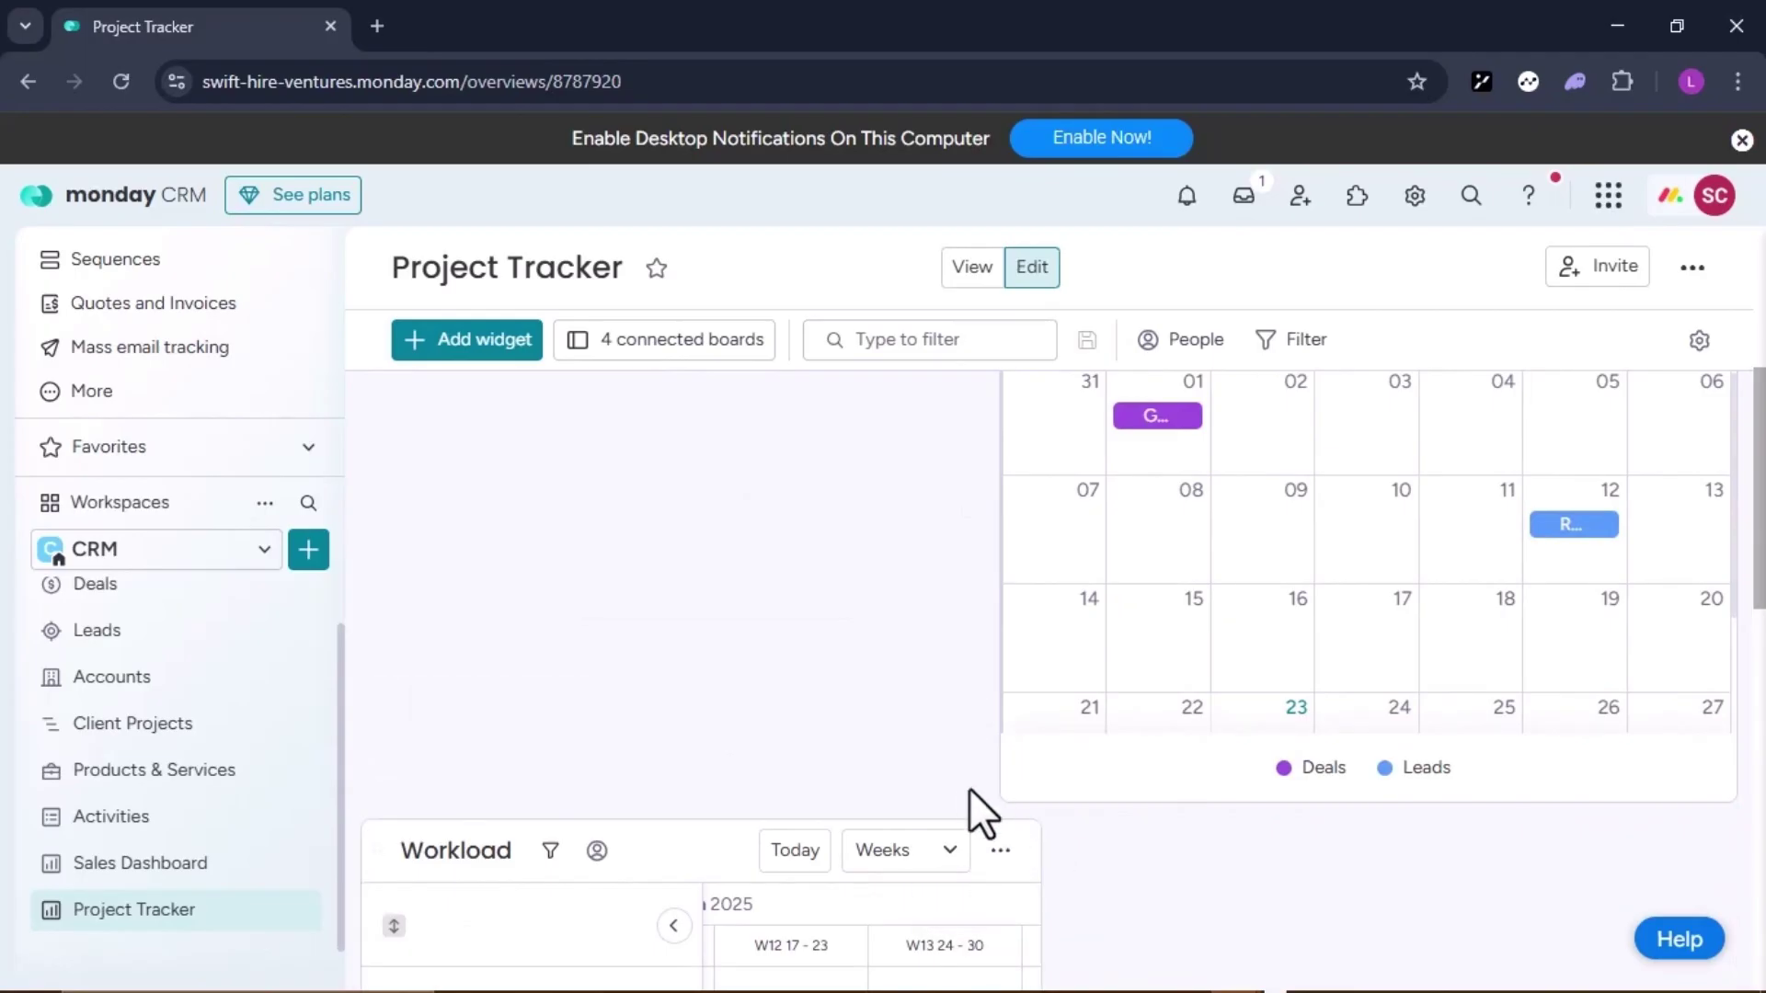
{"action": "scroll", "coordinate": [966, 782], "scroll_direction": "down", "scroll_amount": 1}
{"action": "scroll", "coordinate": [962, 777], "scroll_direction": "down", "scroll_amount": 1}
{"action": "scroll", "coordinate": [1190, 827], "scroll_direction": "down", "scroll_amount": 5}
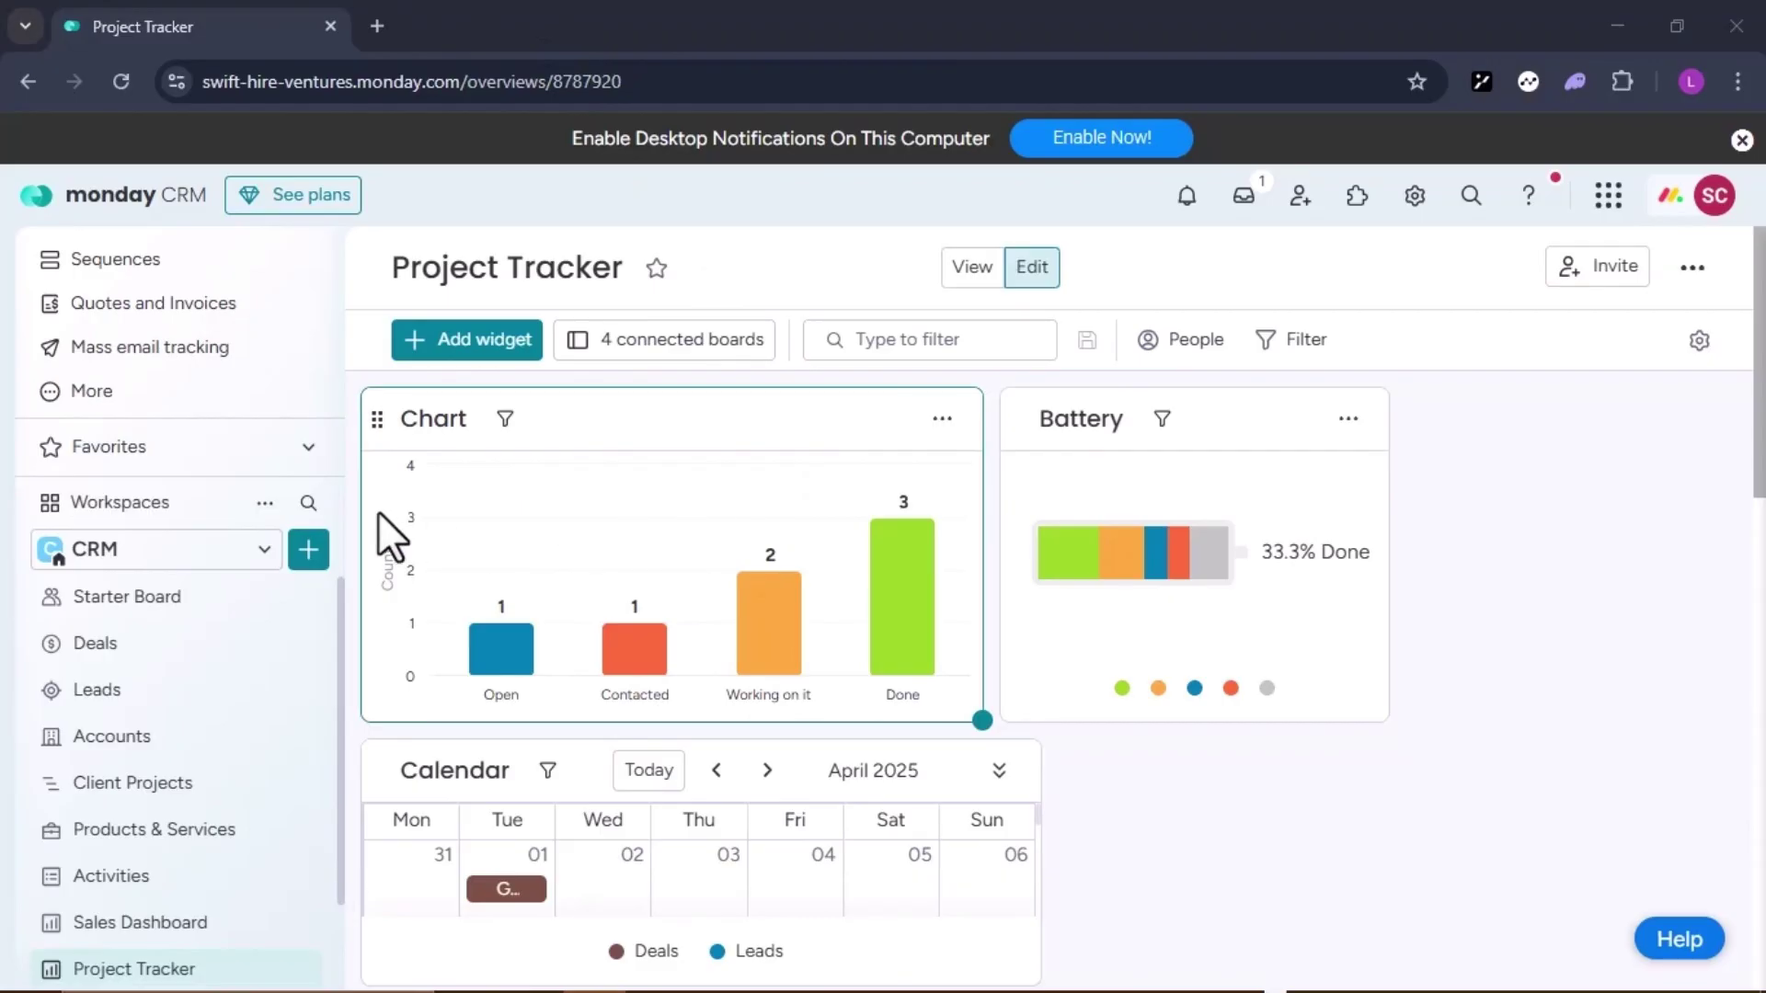
{"action": "scroll", "coordinate": [236, 634], "scroll_direction": "down", "scroll_amount": 1}
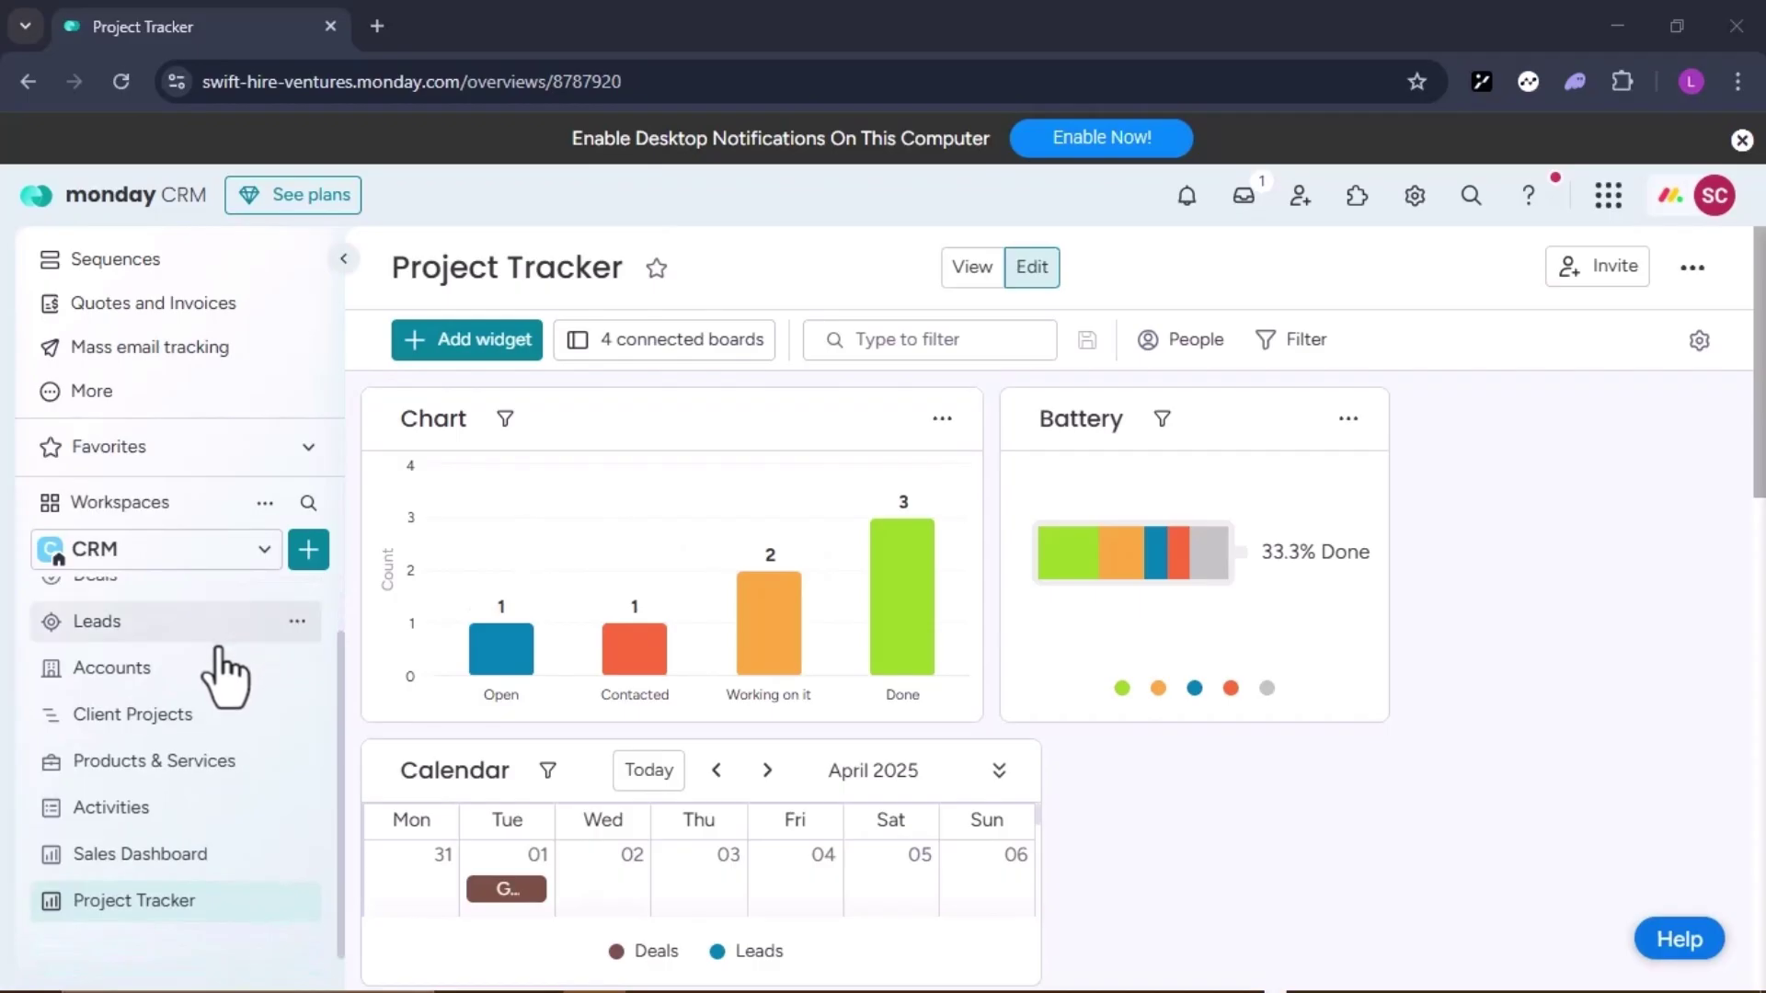
{"action": "scroll", "coordinate": [225, 676], "scroll_direction": "up", "scroll_amount": 1}
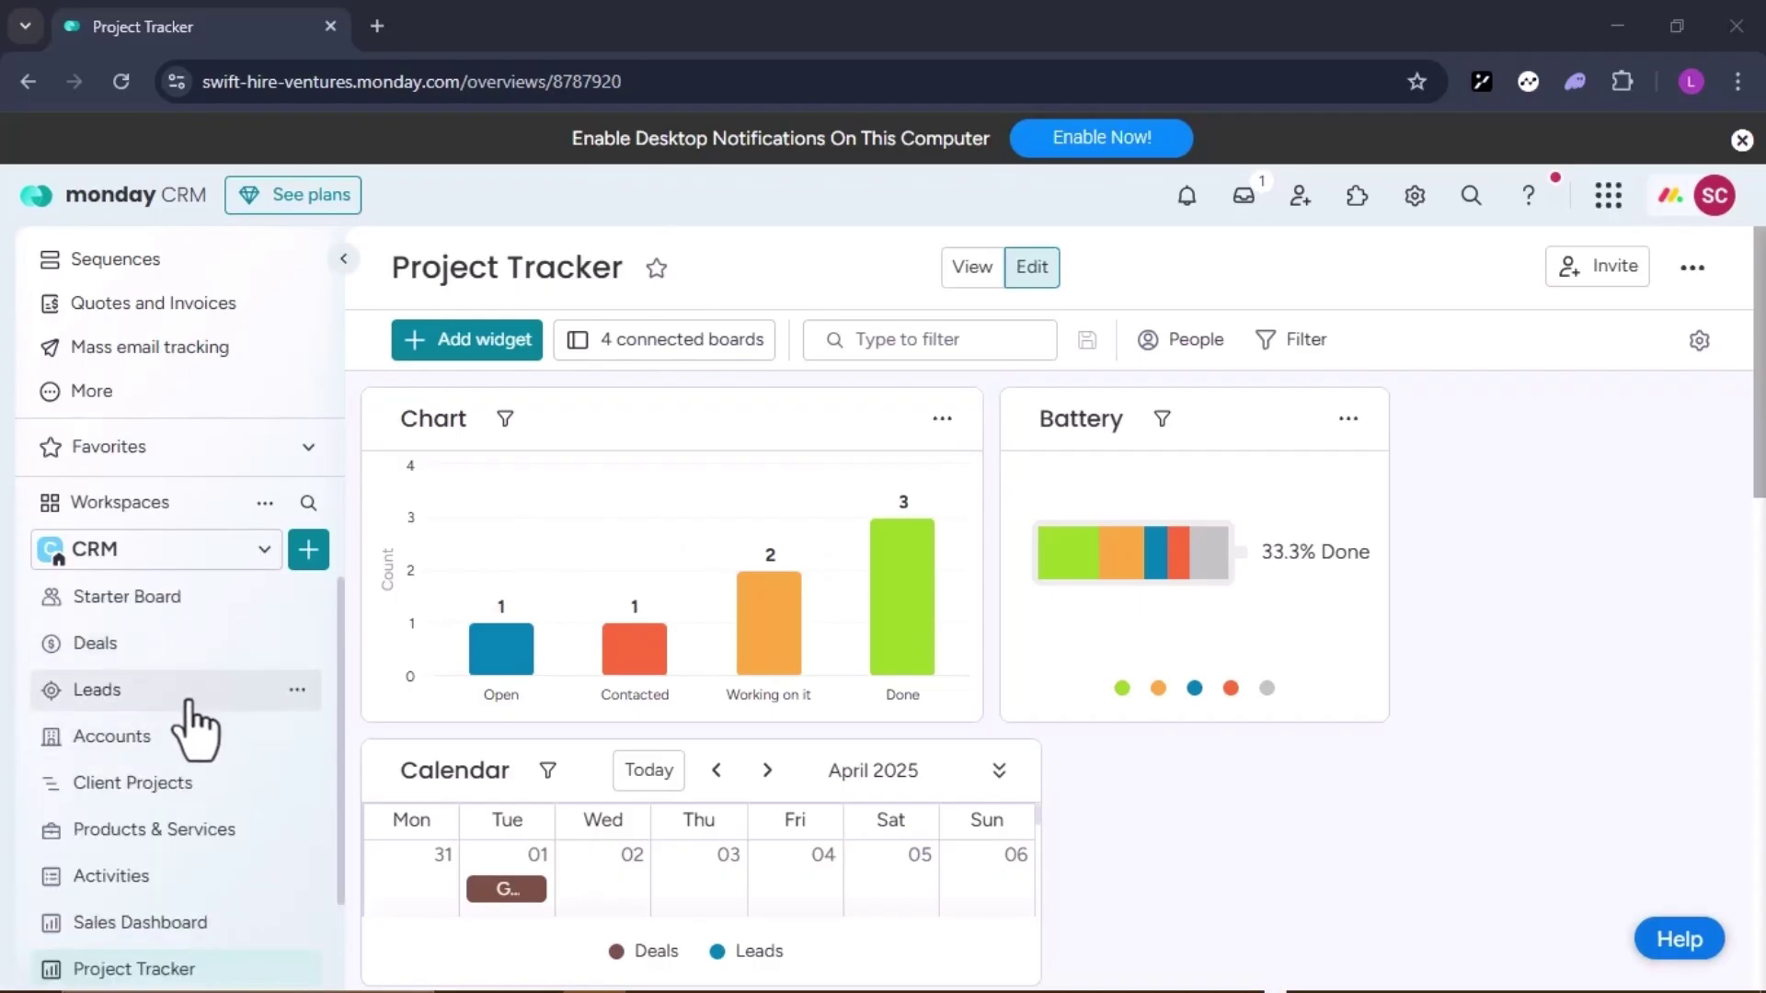
{"action": "scroll", "coordinate": [217, 820], "scroll_direction": "down", "scroll_amount": 1}
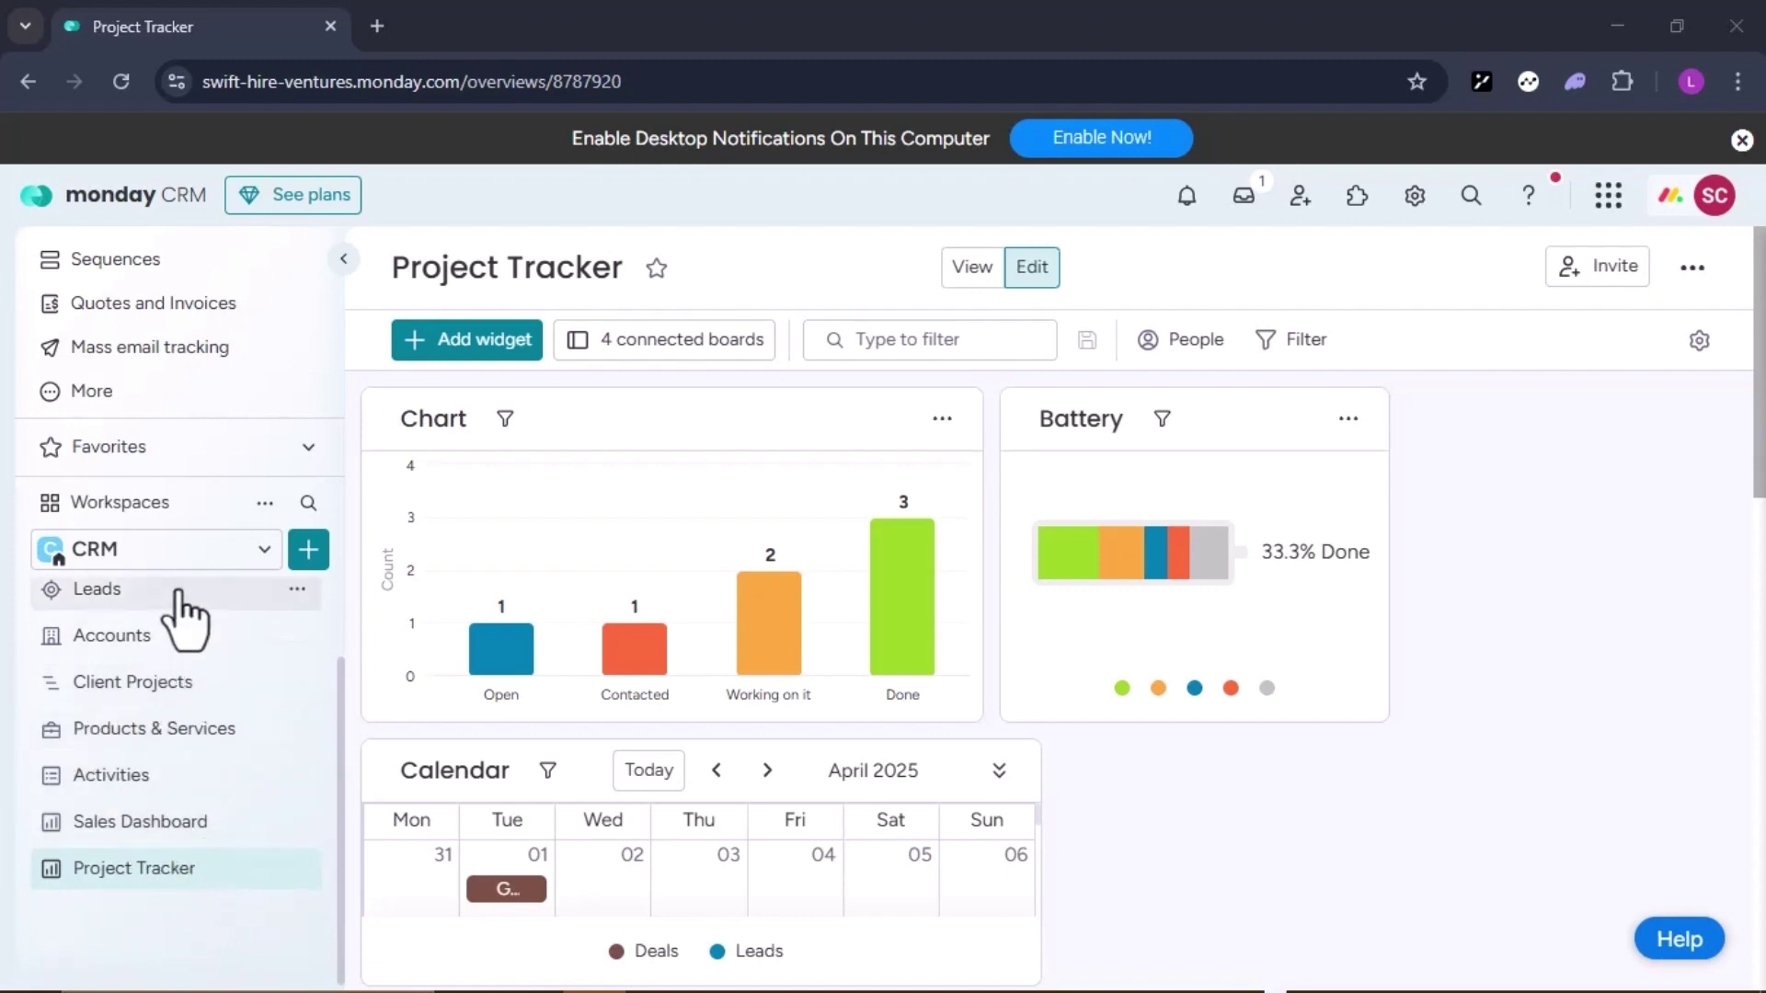
{"action": "scroll", "coordinate": [177, 593], "scroll_direction": "up", "scroll_amount": 2}
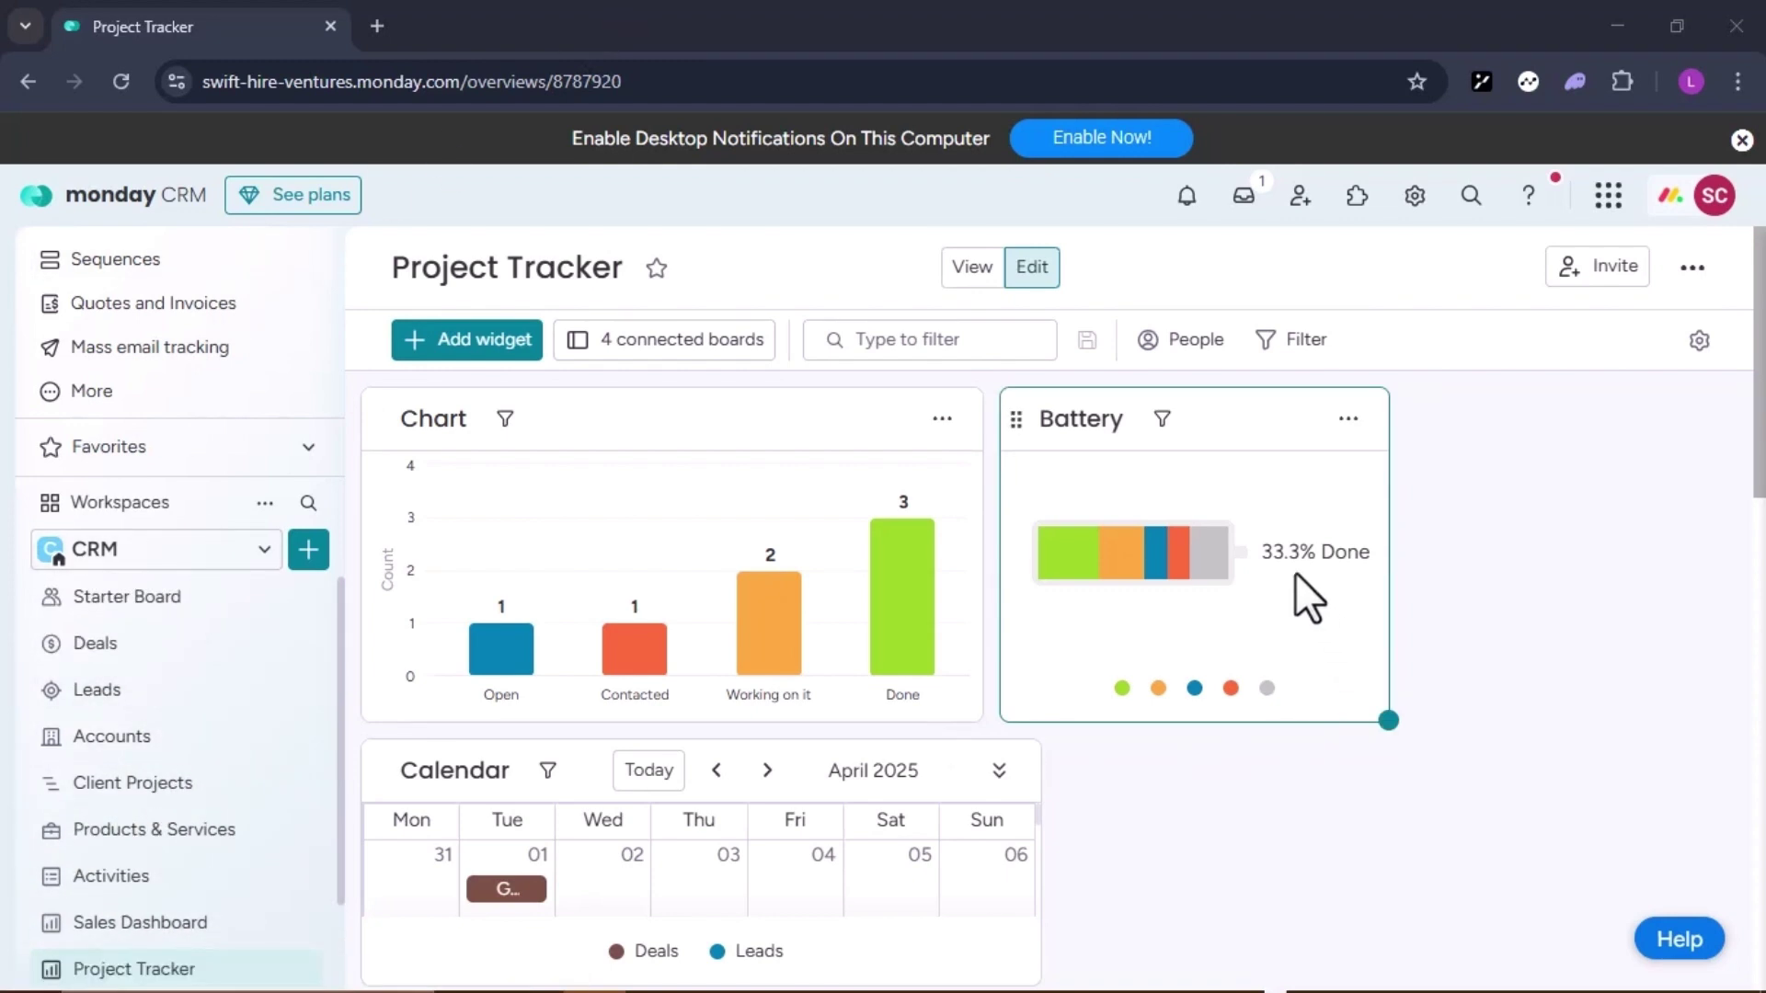
- Open the Battery widget's options
{"action": "left_click", "coordinate": [1348, 421]}
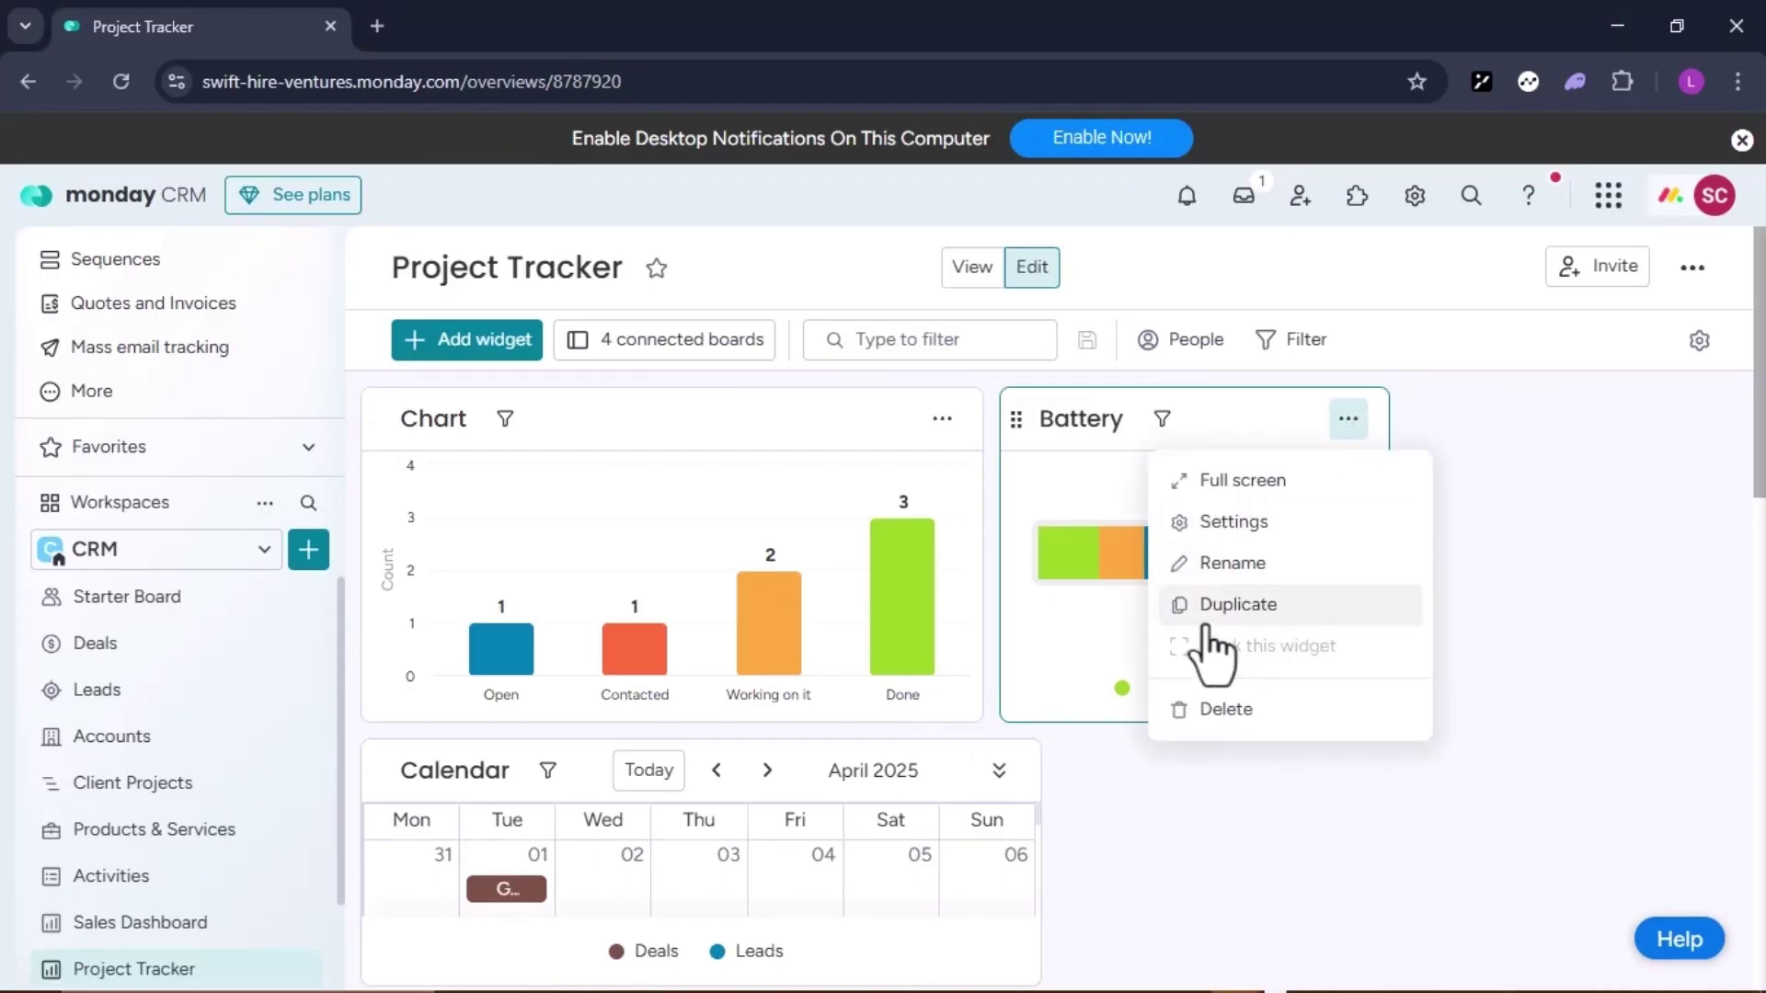